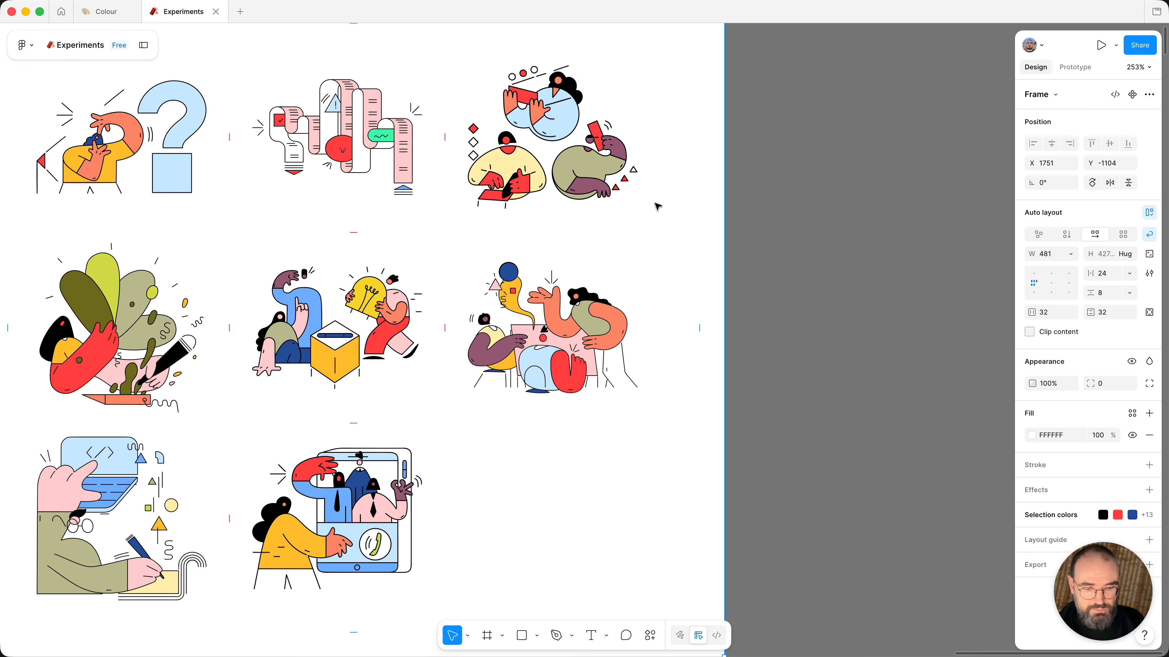
Step: Run the Colour plugin on the selected illustrations frame and shift the global hue to -91°
key("super+slash")
key("Return")
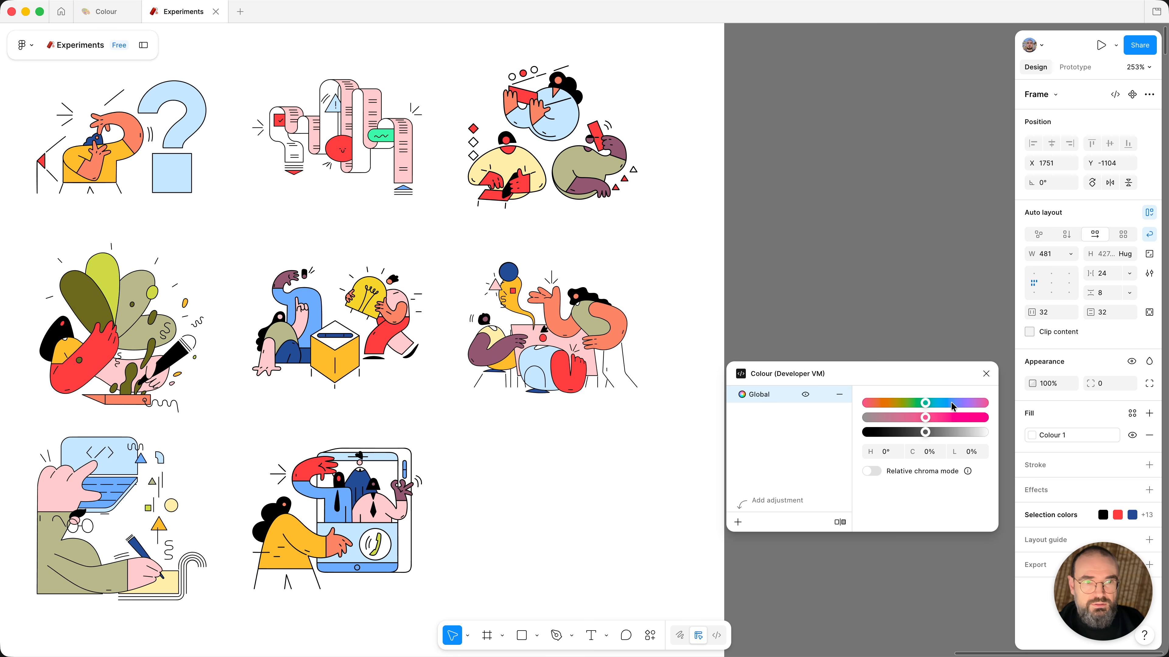
left_click(950, 403)
left_click(895, 402)
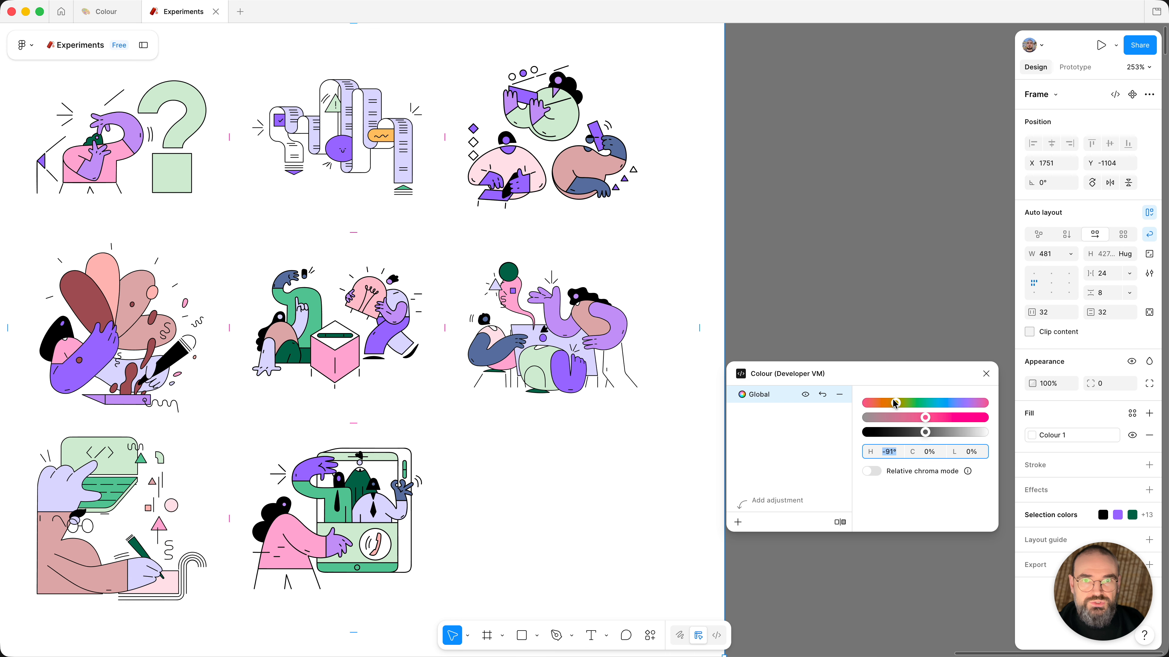
Step: Add a hue-to-chroma adjustment, pull its curve down to chroma -0.11 at hue 234 beside a fixed anchor, and close the plugin
left_click(737, 522)
mouse_move(784, 478)
left_click(855, 489)
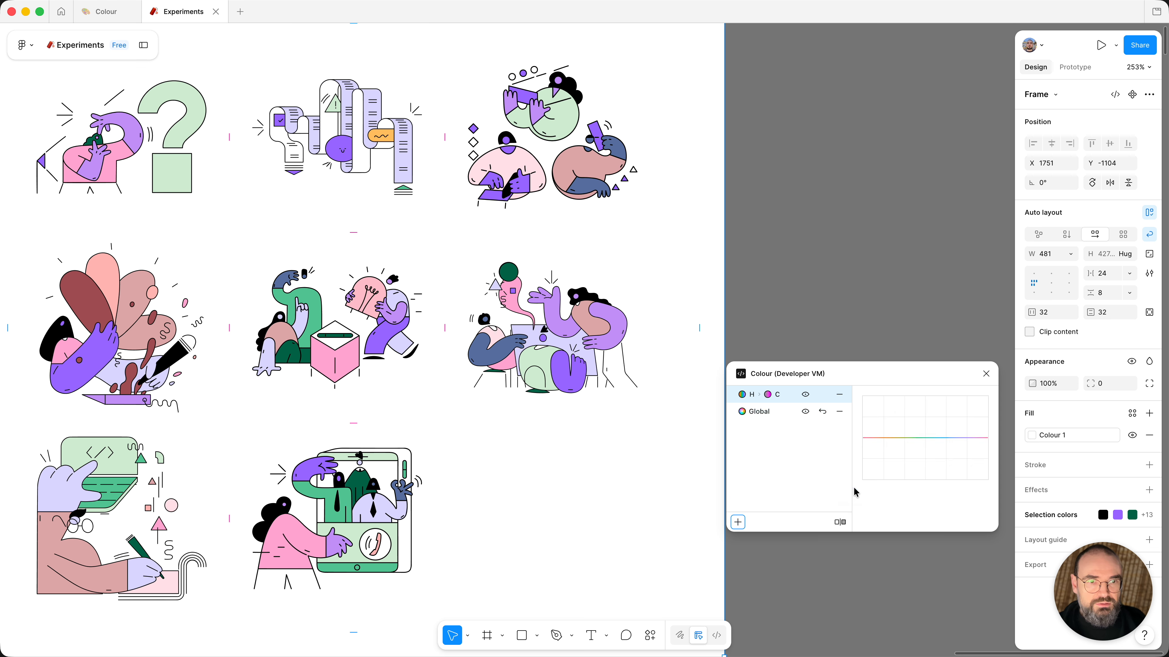
left_click(895, 438)
left_click_drag(944, 437, 944, 449)
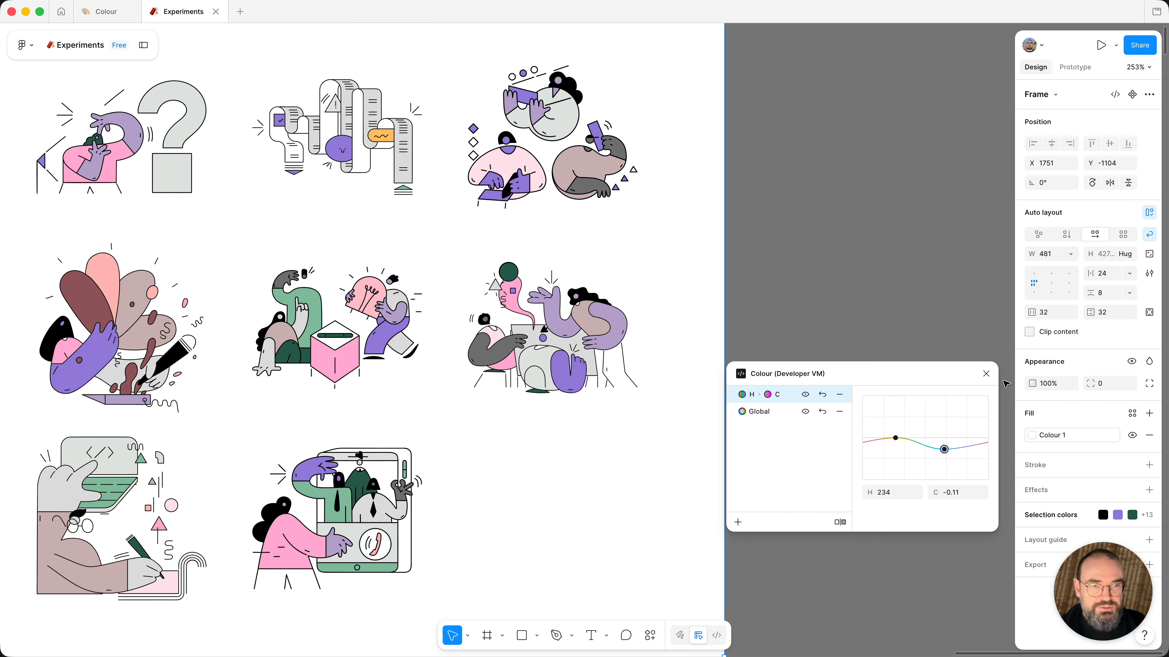
left_click(985, 375)
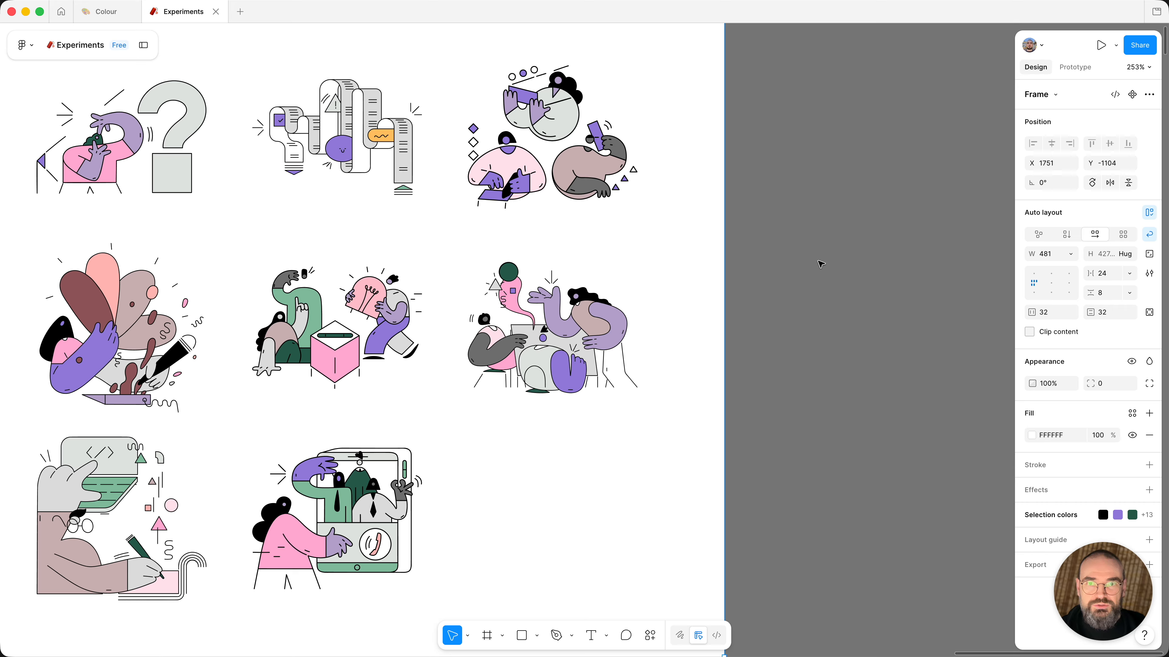
Step: Undo the plugin's colour changes on the illustrations frame
key("super+shift+backslash")
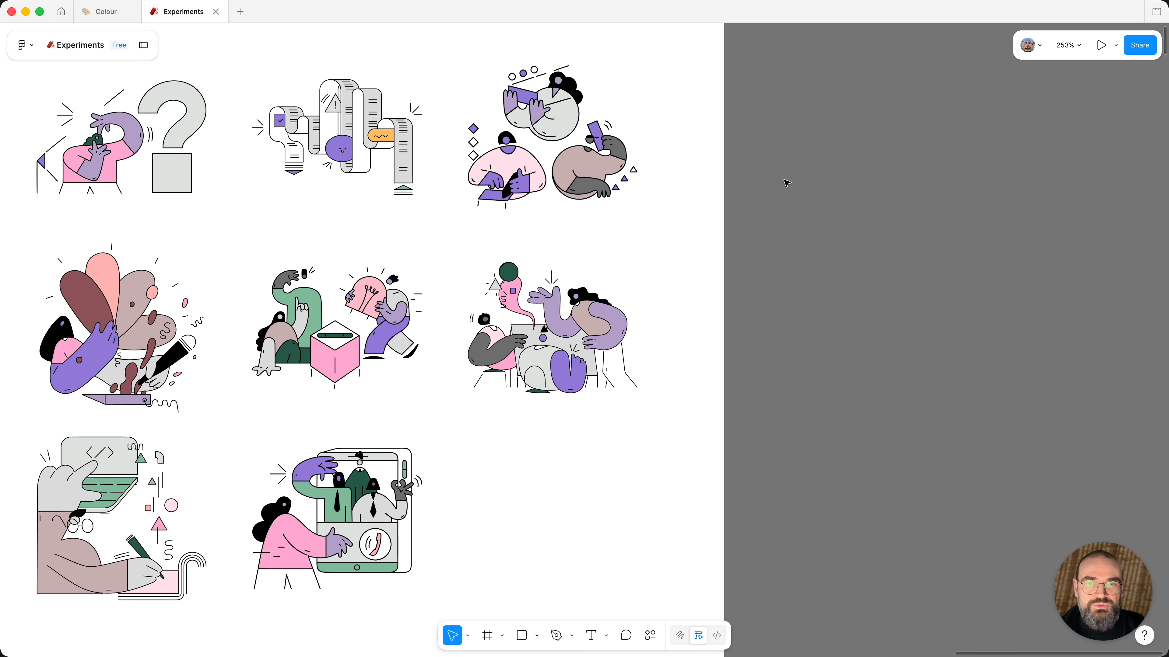
key("super+z")
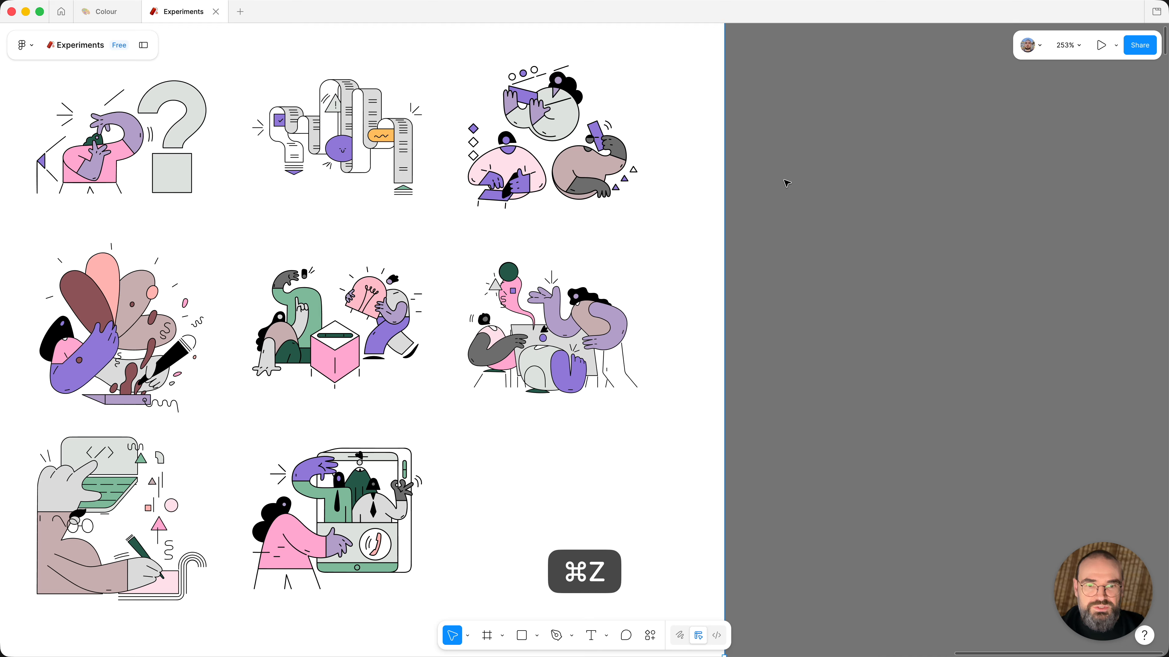
key("super+z")
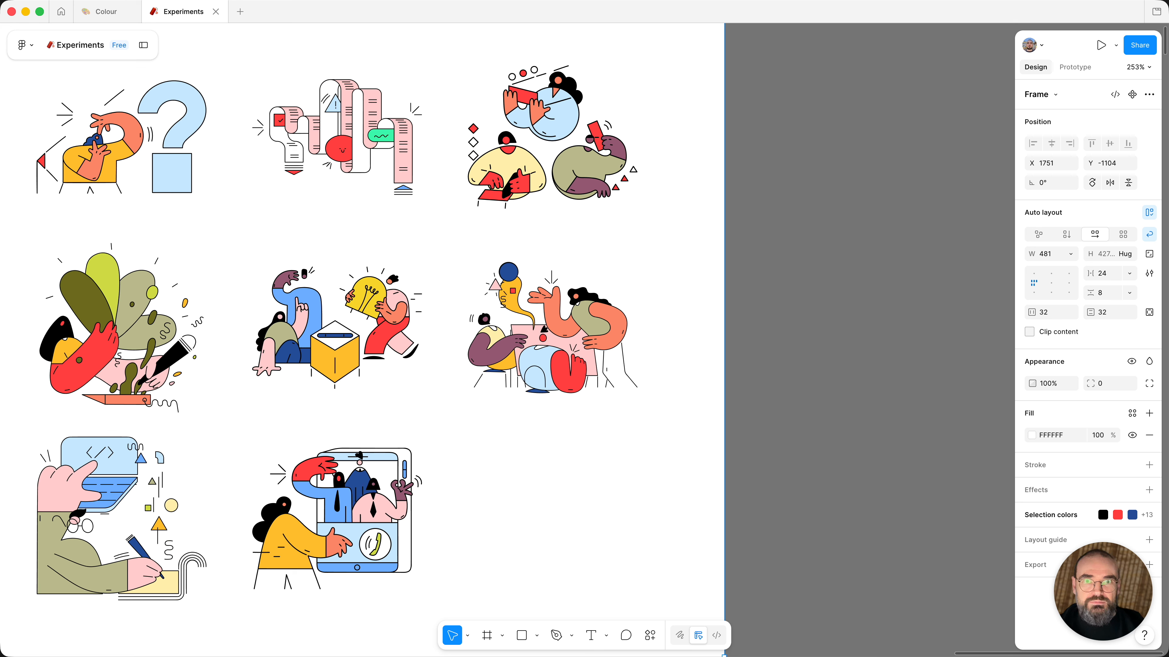
Step: Run the Colour plugin again on the selected illustrations frame
key("super+slash")
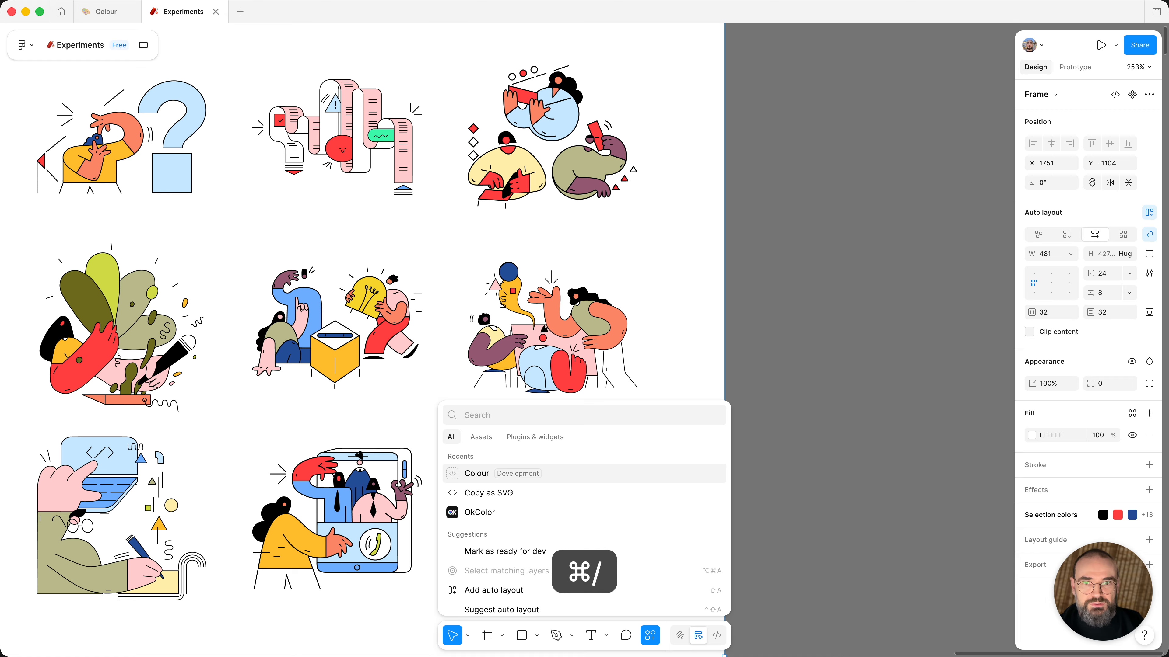
key("Return")
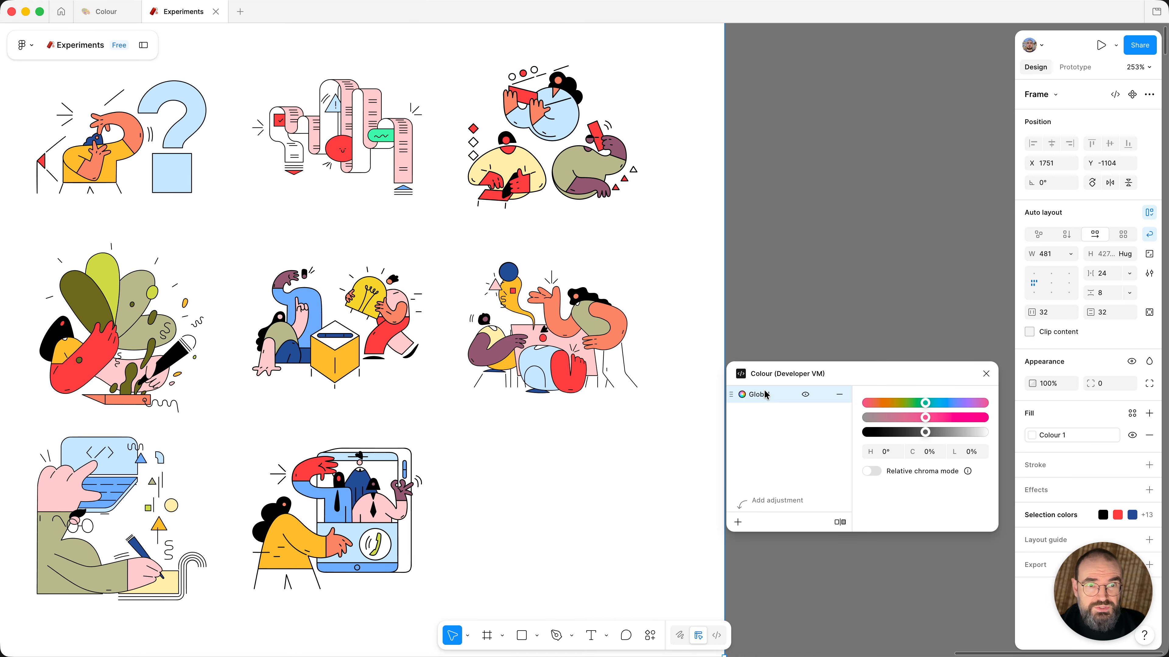
Step: Try a global adjustment of hue 124°, chroma -59% and lightness 42%, and reset it
left_click(967, 404)
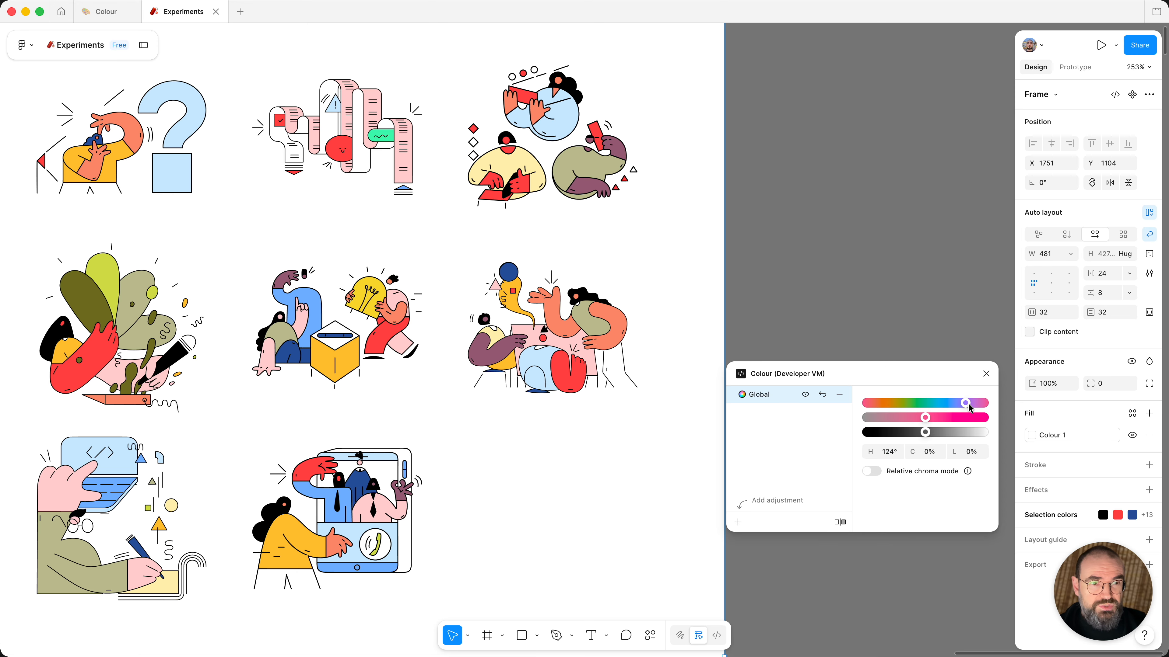
left_click_drag(926, 419, 891, 418)
left_click(942, 432)
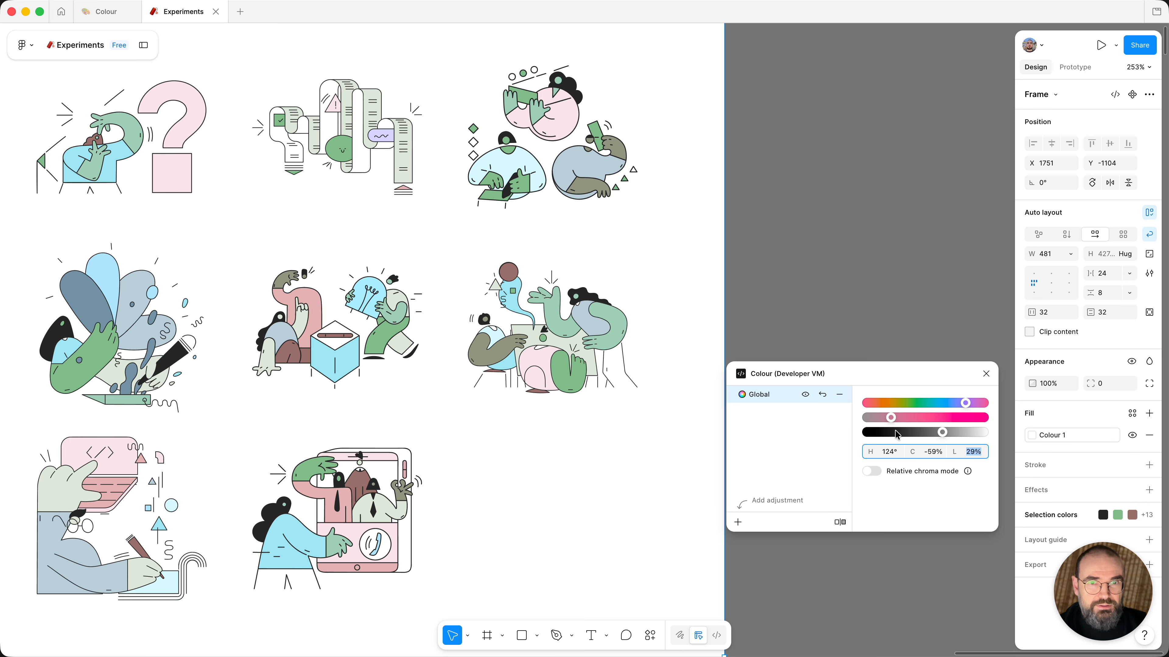
left_click(974, 432)
left_click_drag(974, 432, 949, 430)
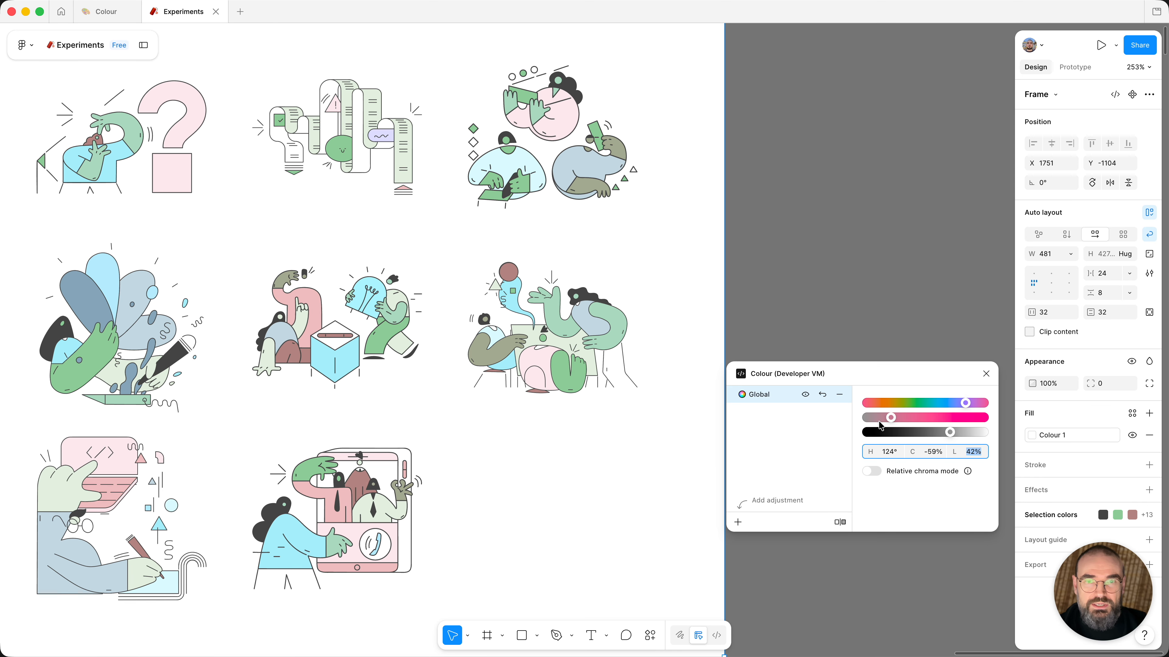
left_click(823, 395)
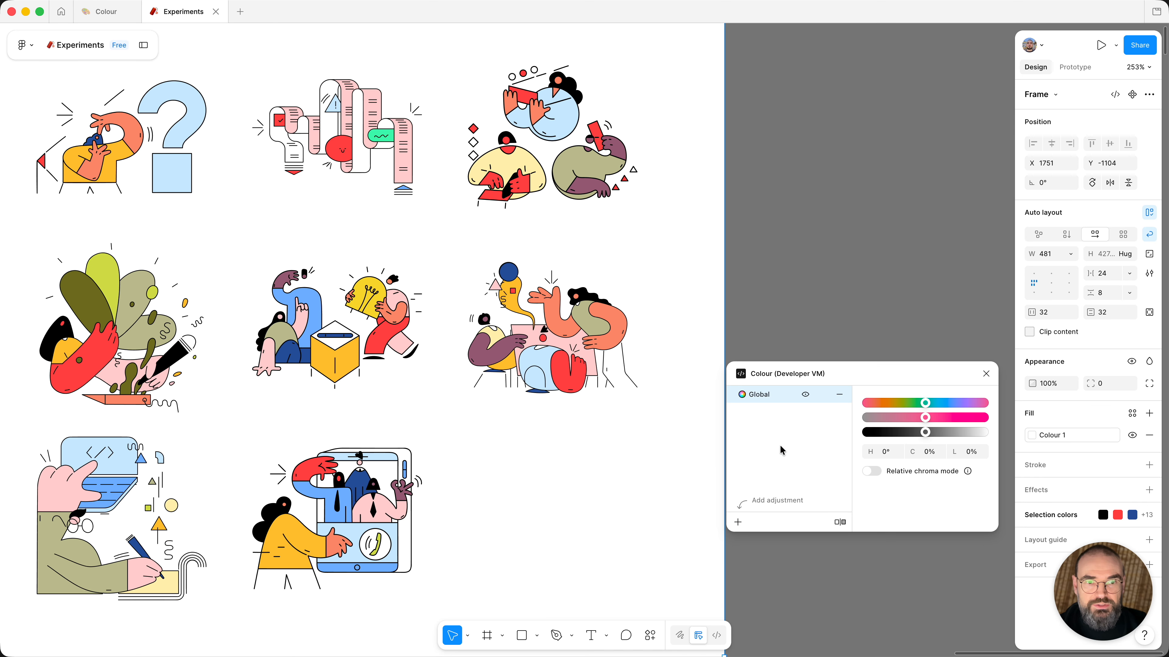
Step: Add a hue-to-lightness adjustment to the plugin's adjustment list
left_click(743, 520)
mouse_move(772, 472)
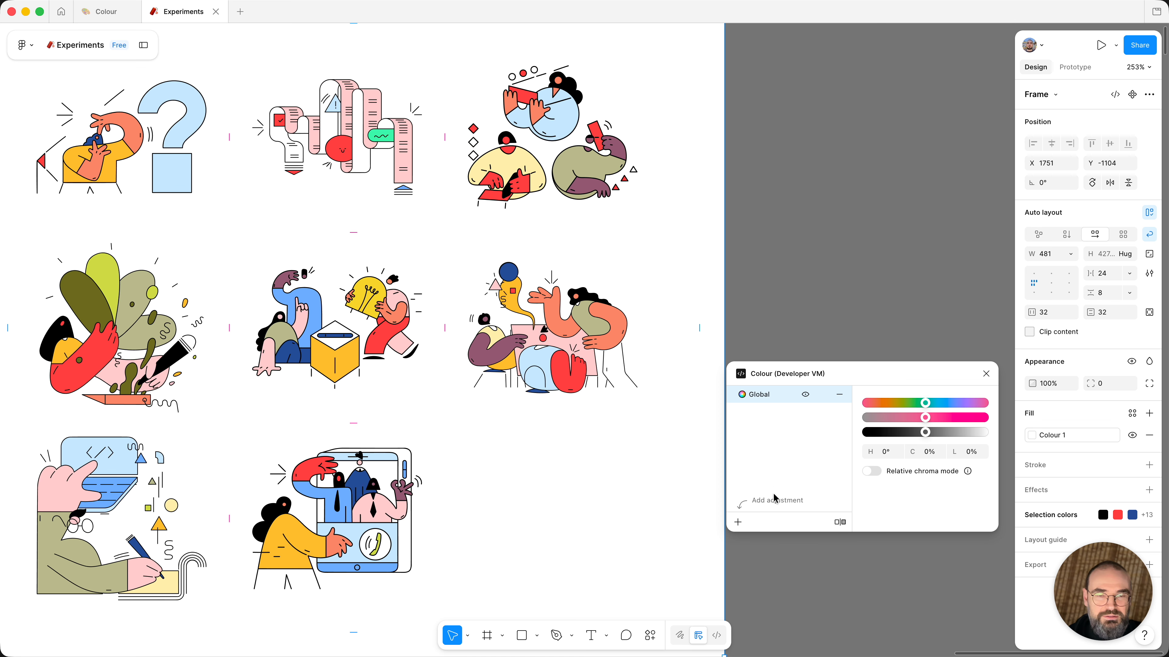
left_click(738, 523)
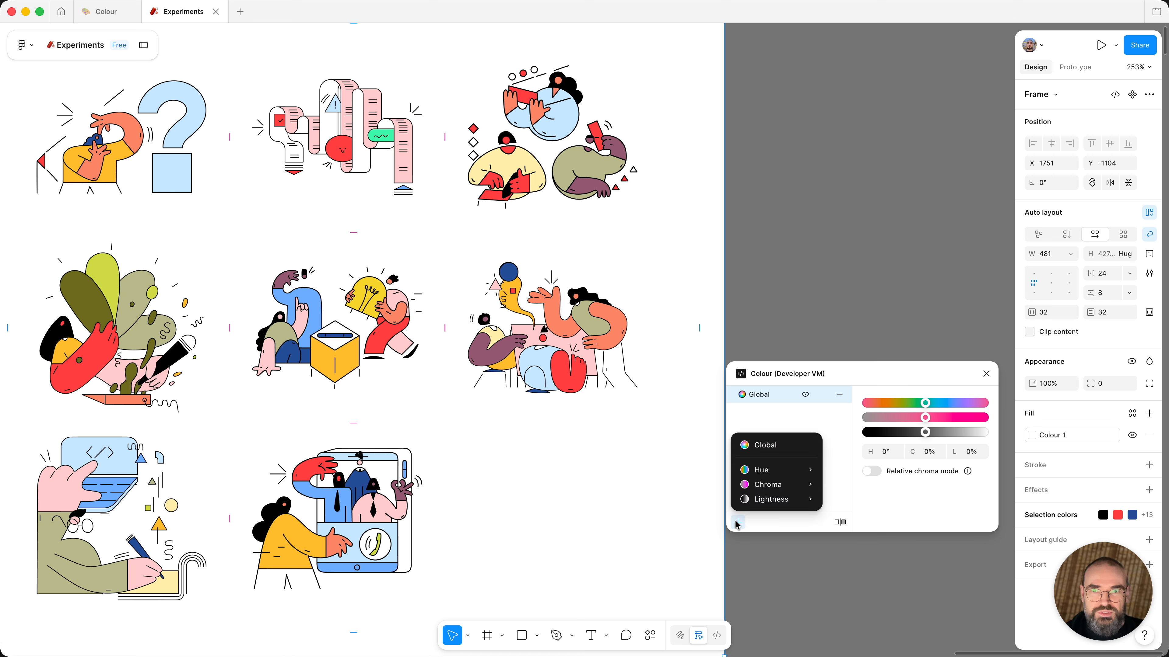
mouse_move(763, 472)
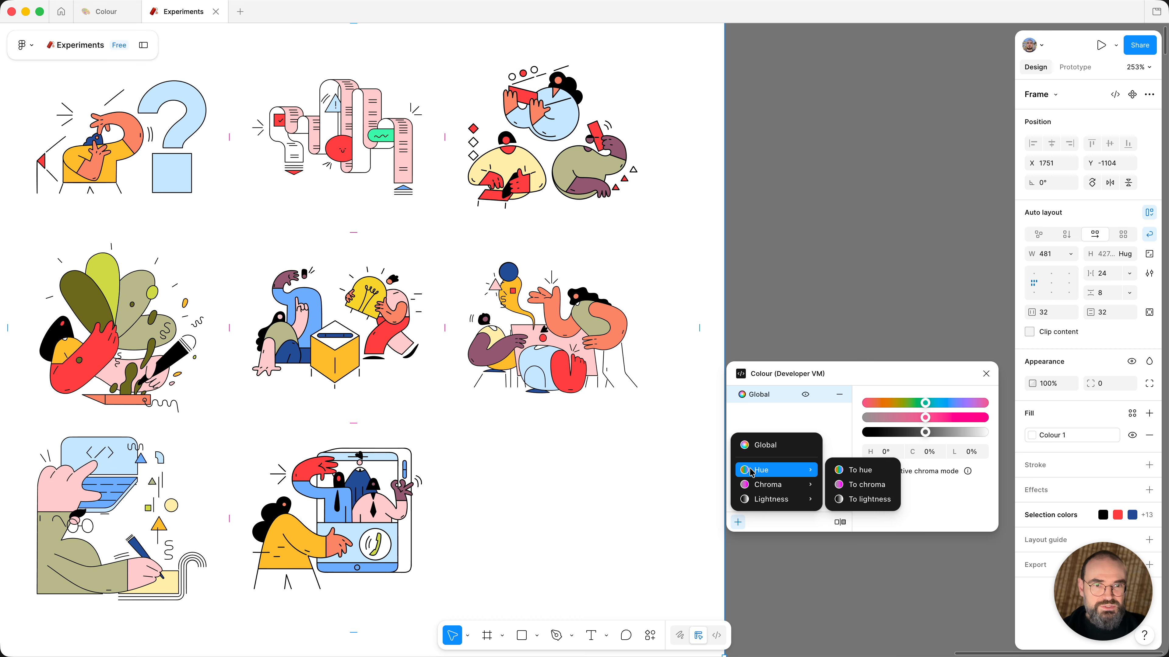
left_click(868, 505)
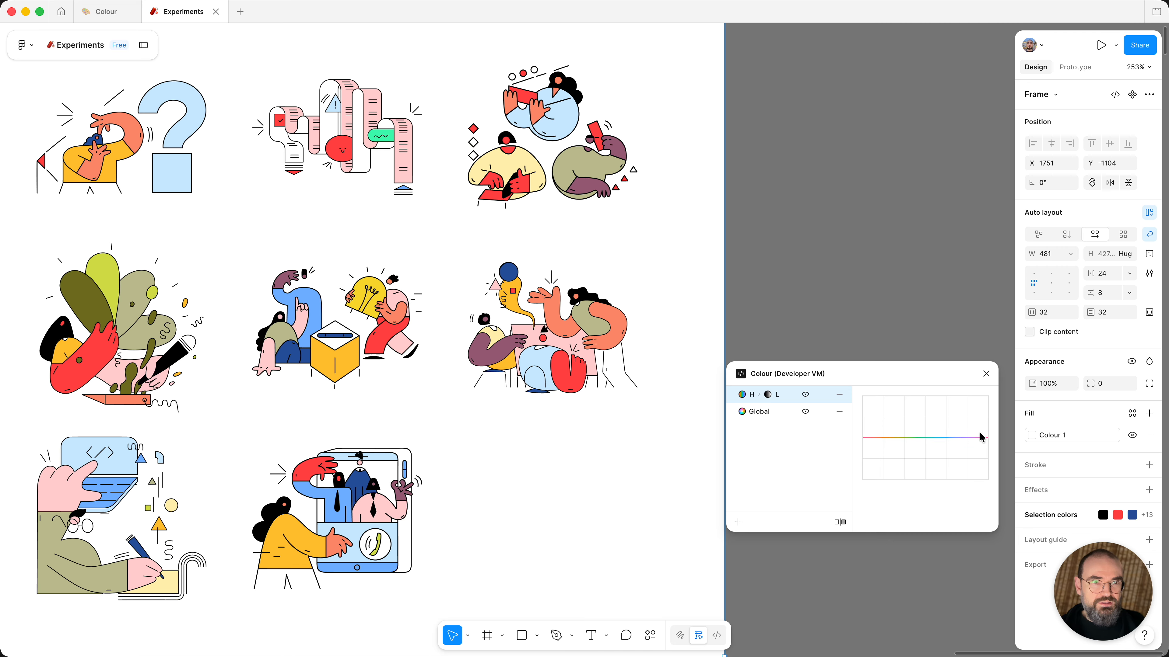
Step: Anchor the hue-to-lightness curve at hue 69 and near its far end, and darken the reds to lightness -0.16 at hue 13
left_click(886, 438)
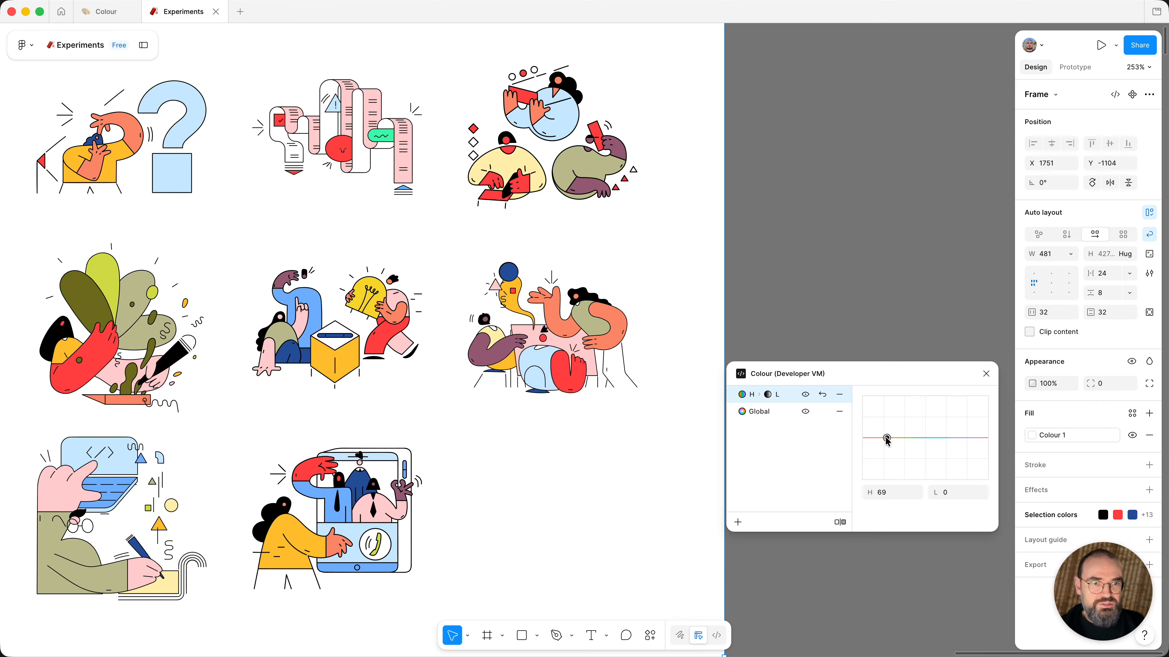
left_click(981, 438)
left_click(868, 438)
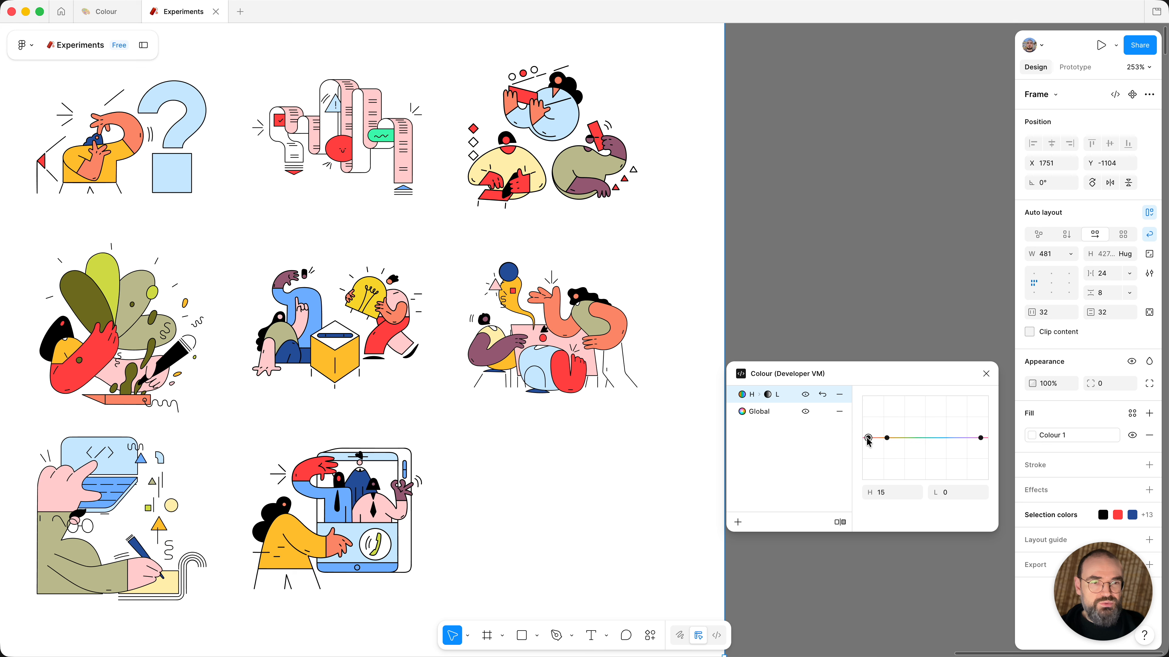
left_click_drag(868, 441, 869, 433)
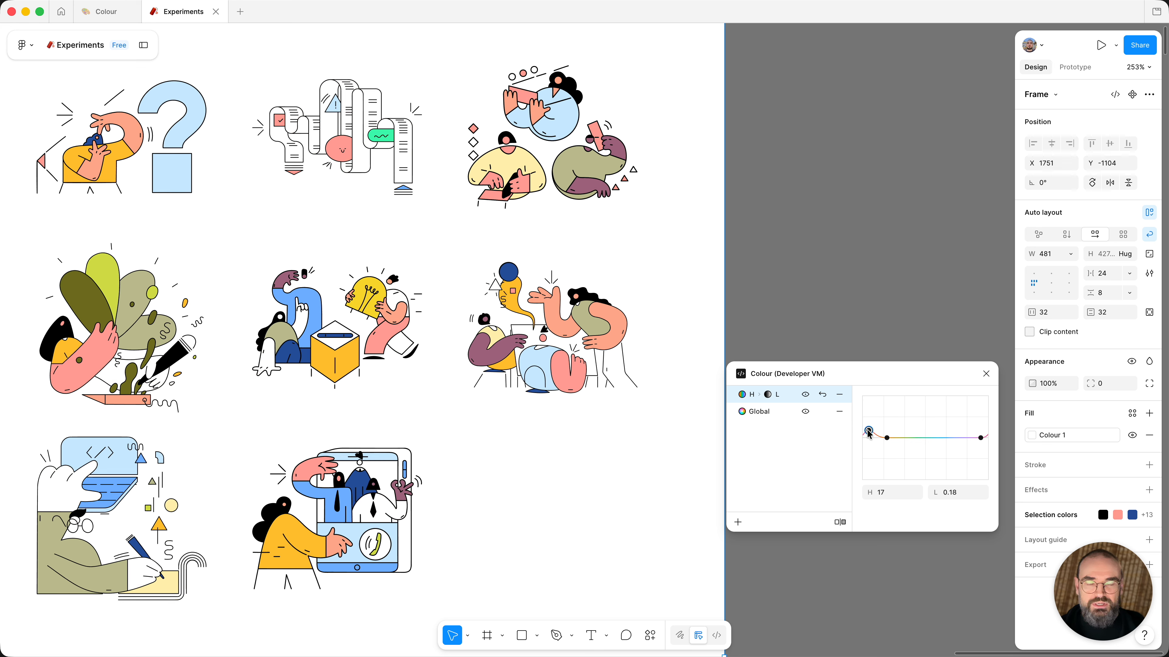
left_click_drag(869, 433, 868, 448)
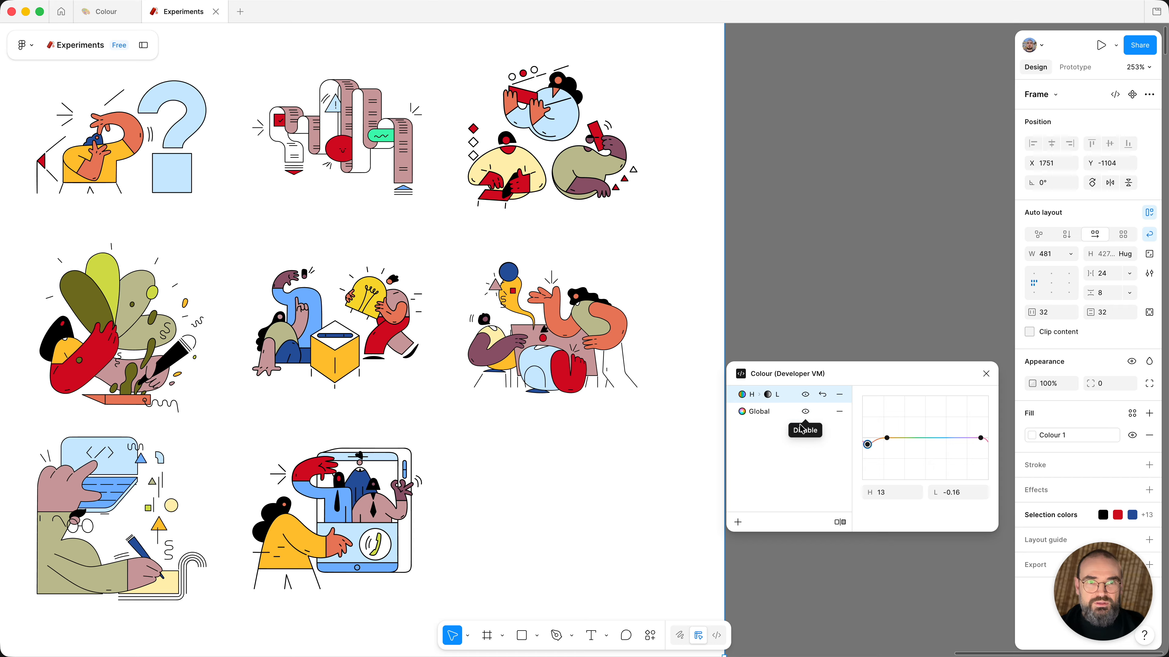
Step: Toggle the hue-to-lightness adjustment off and on repeatedly to compare the illustration colours, and reset its curve
left_click(807, 397)
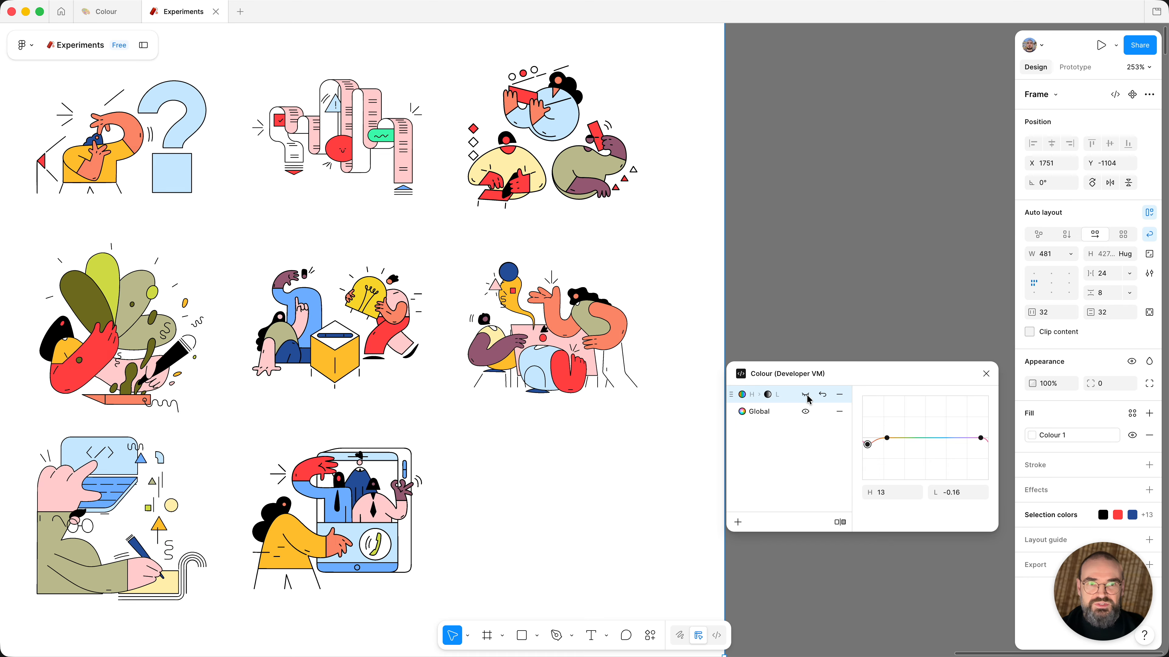
left_click(808, 397)
left_click(808, 398)
left_click(808, 397)
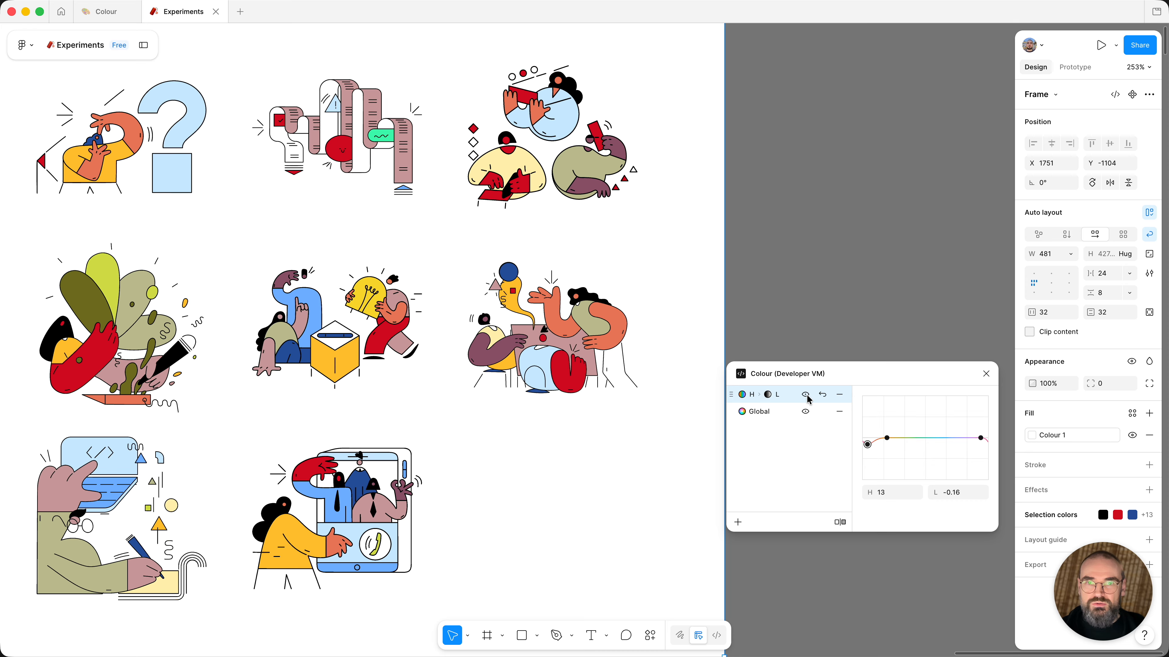
left_click(808, 398)
left_click(808, 398)
left_click(808, 398)
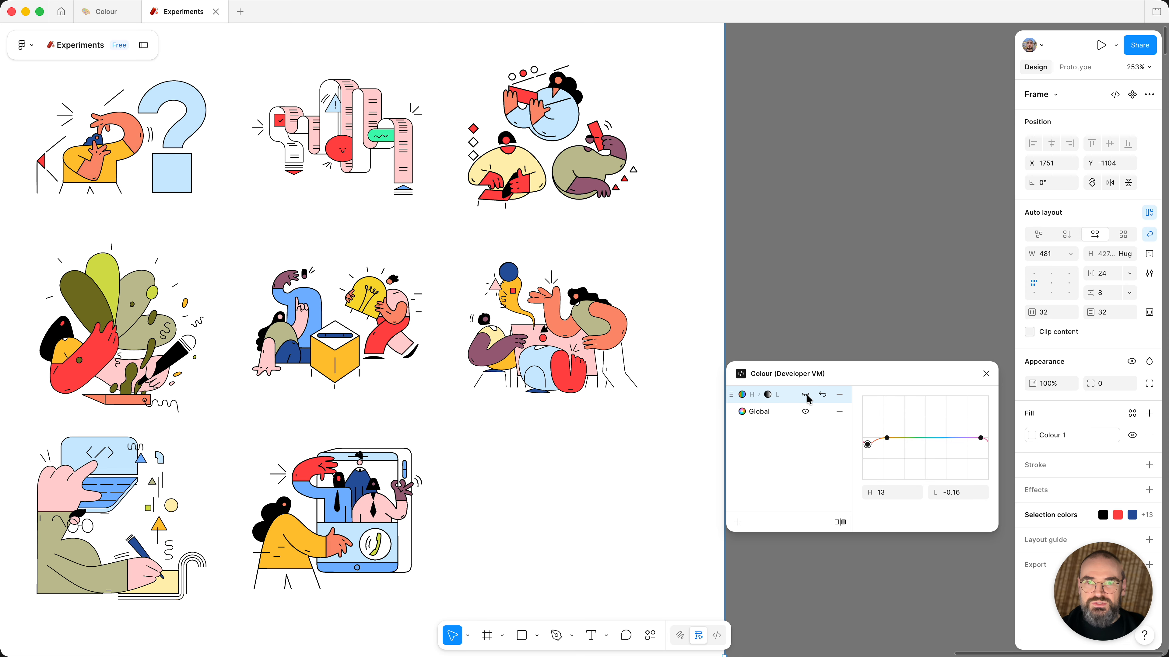
left_click(808, 397)
left_click(808, 398)
left_click(808, 397)
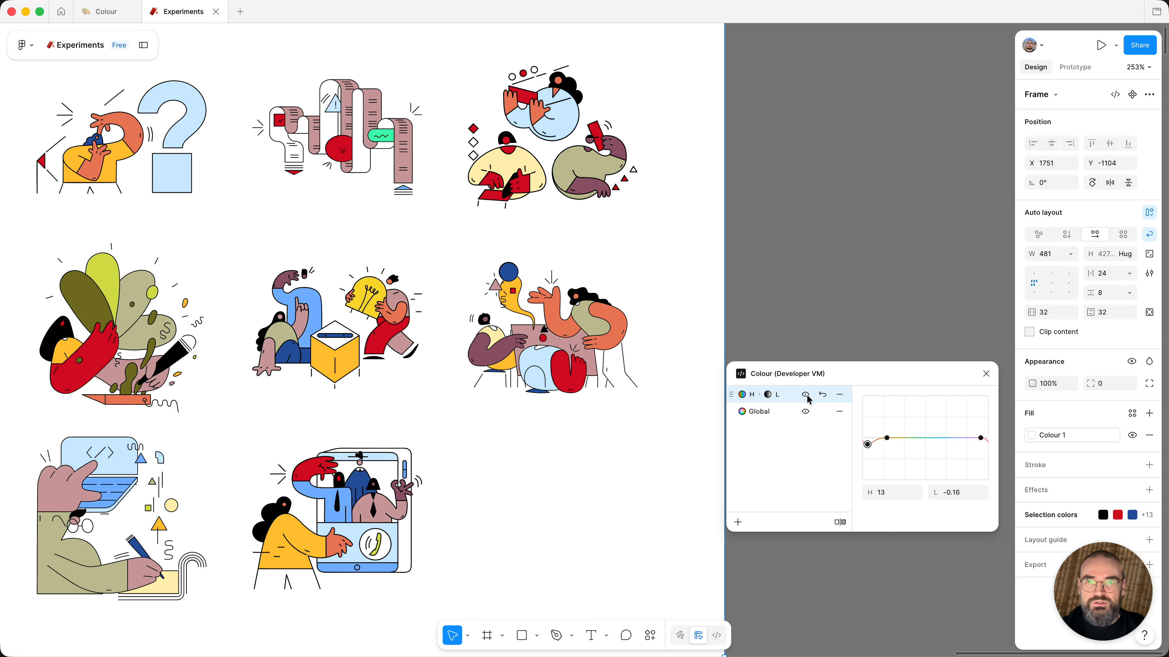
left_click(823, 396)
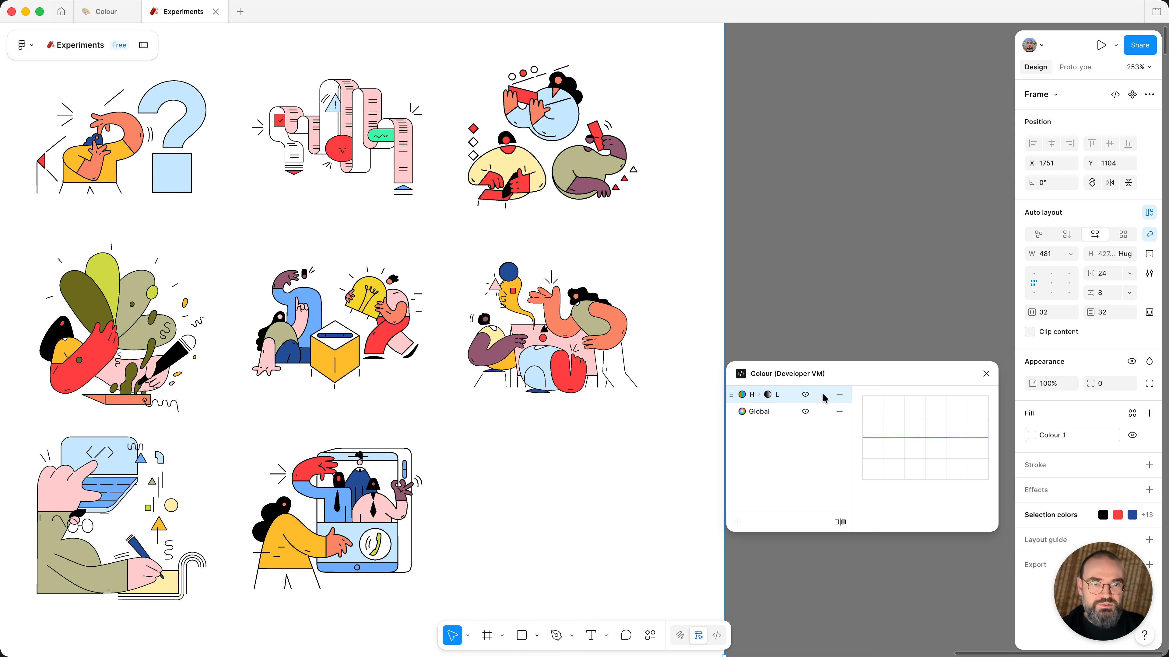
Step: Anchor the hue-to-lightness curve at hue 77 and near its far end, and lighten the reds to lightness 0.13 at hue 22
left_click(888, 437)
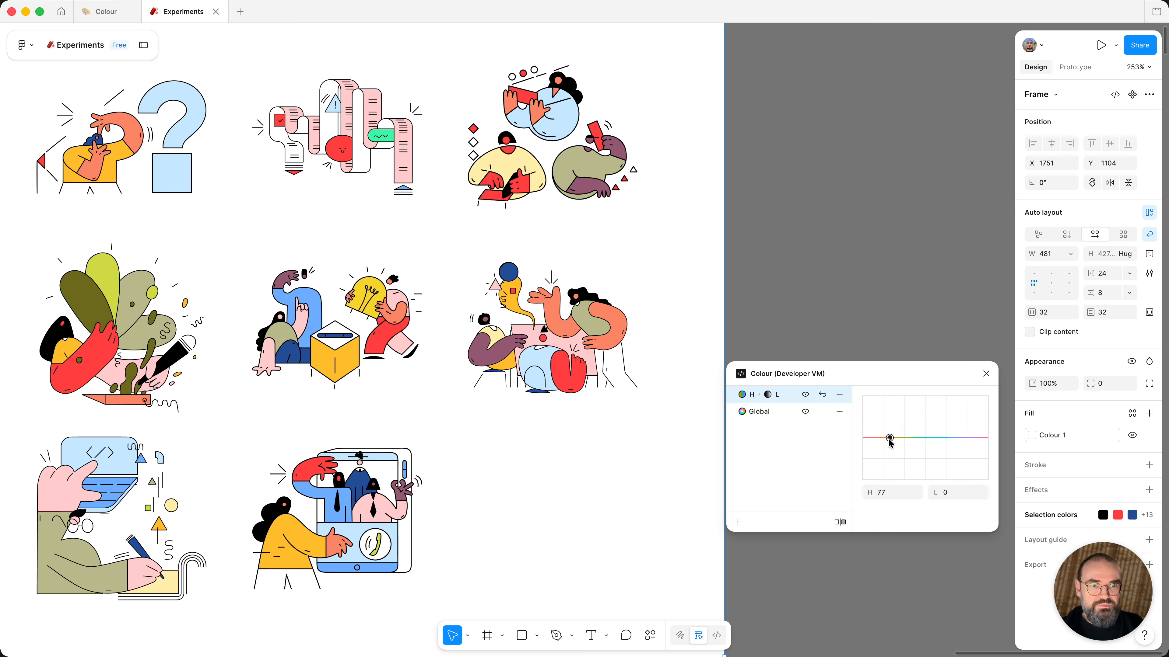
left_click(978, 438)
left_click(868, 438)
mouse_move(868, 438)
left_mouse_down()
mouse_move(869, 449)
mouse_move(871, 435)
left_mouse_up()
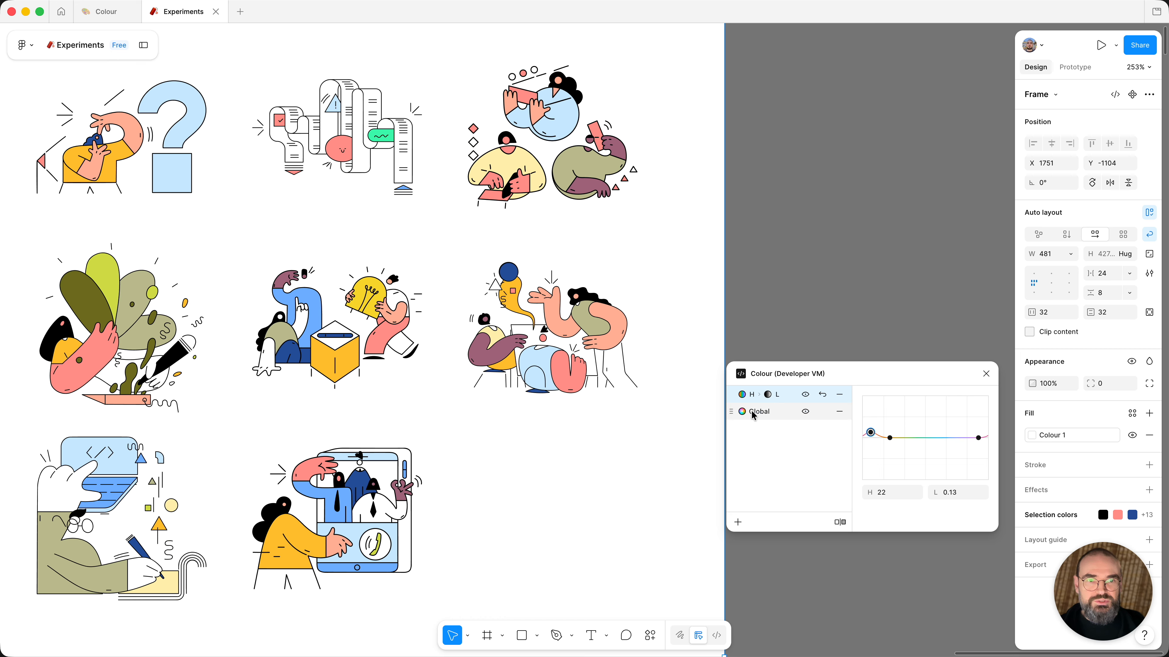
Step: Select the Global adjustment and disable the hue-to-lightness adjustment
left_click(779, 415)
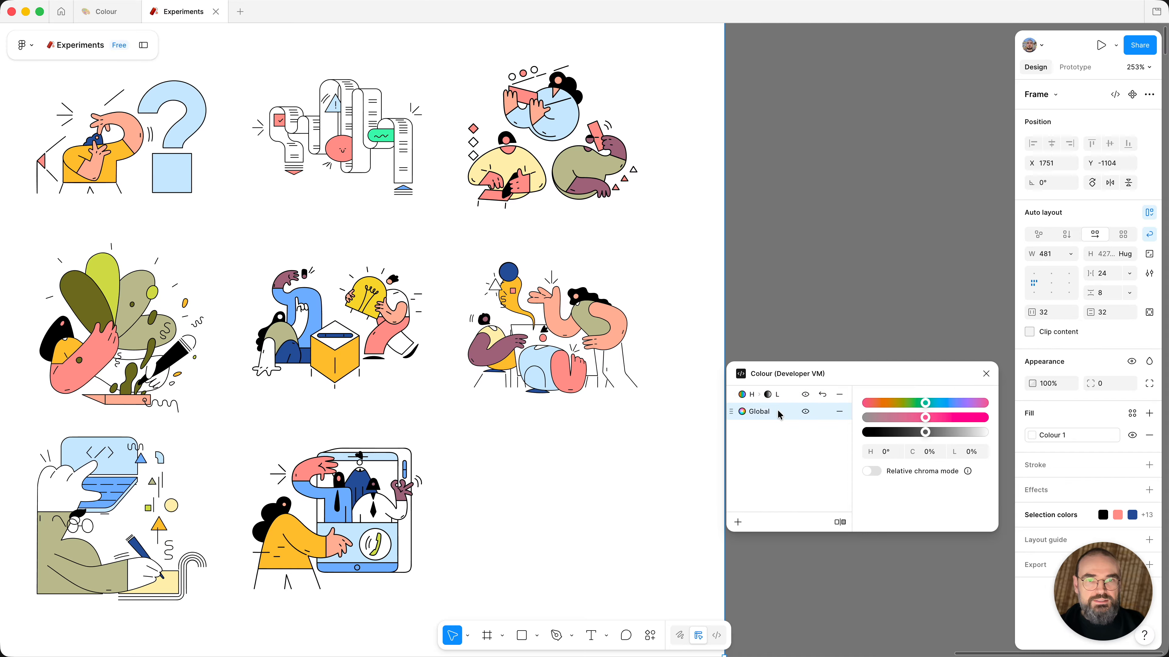
left_click(790, 396)
left_click(780, 411)
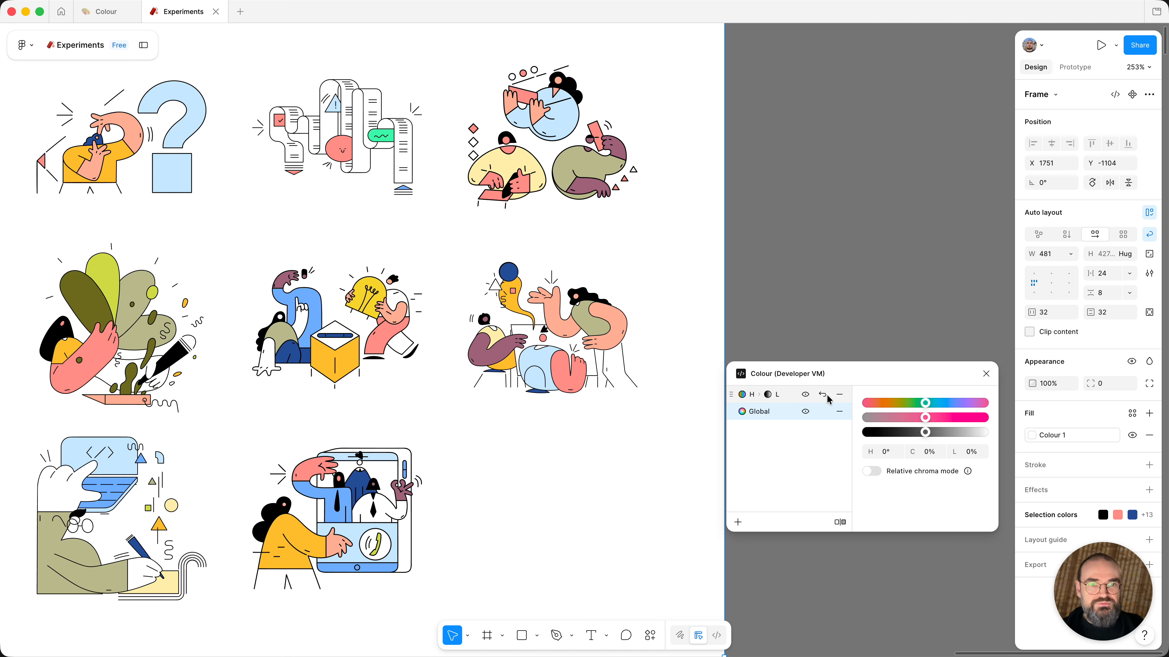
left_click(806, 395)
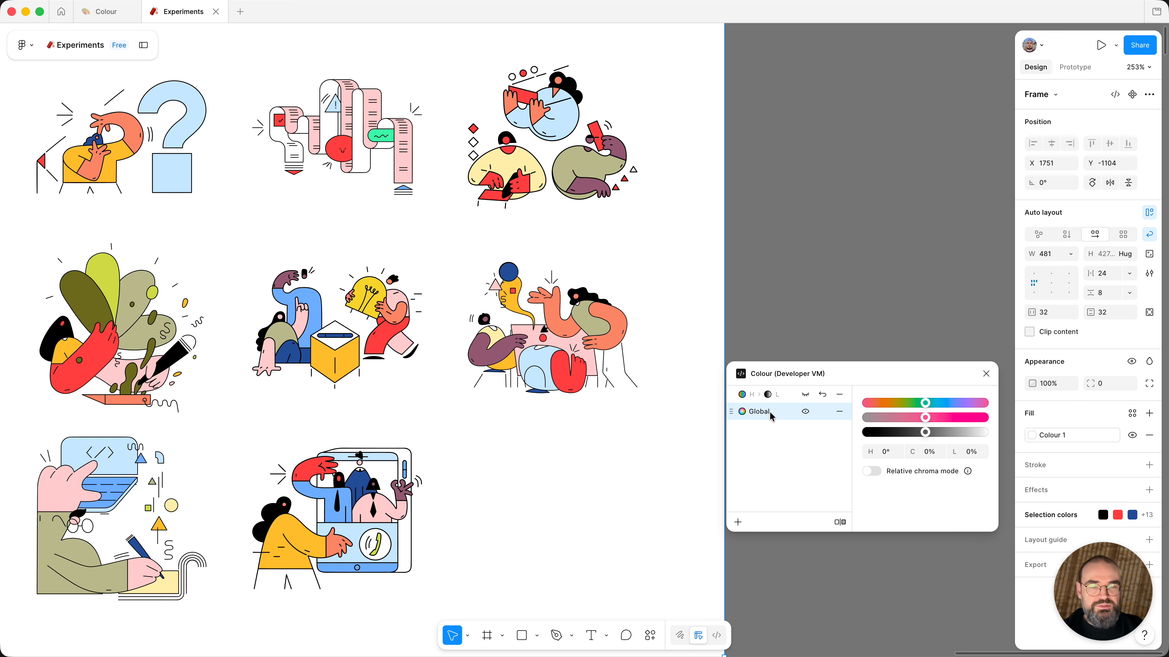
Step: Shift the global hue to 144° and show the disabled hue-to-lightness adjustment's curve
left_click(924, 405)
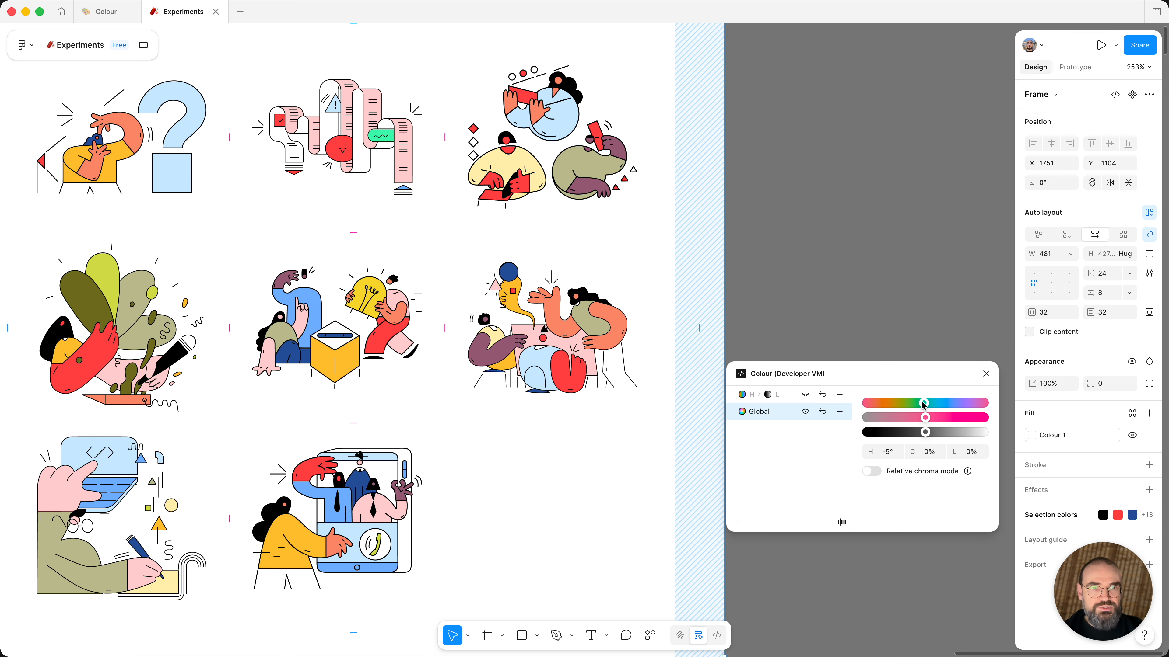
left_click_drag(924, 405, 975, 408)
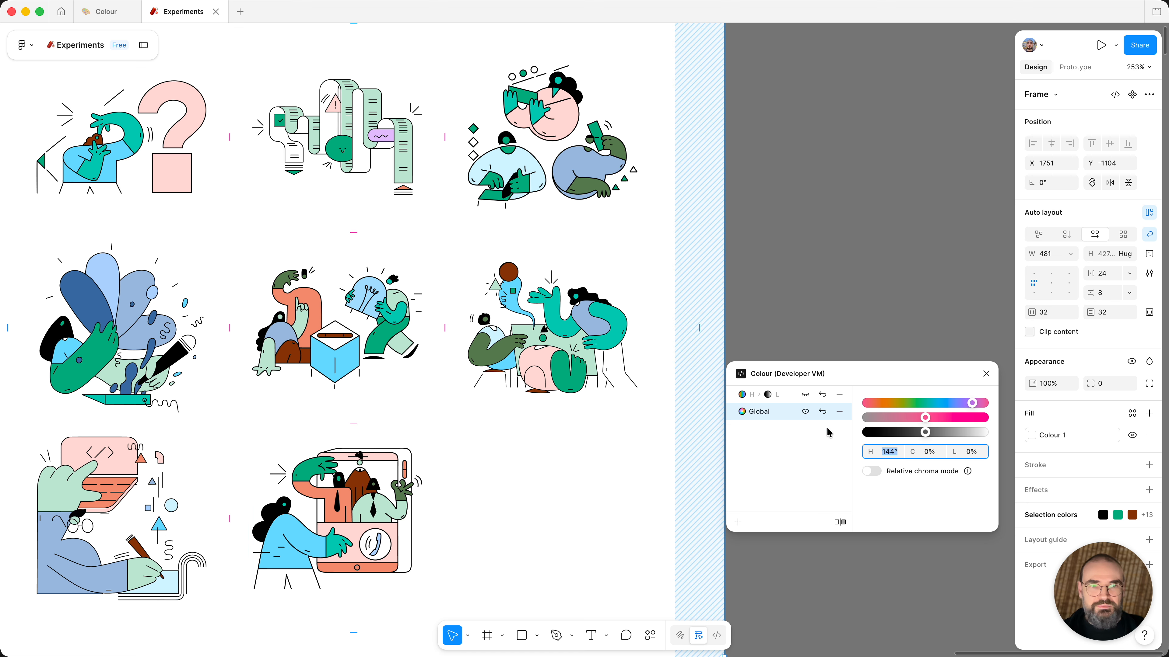
left_click(788, 399)
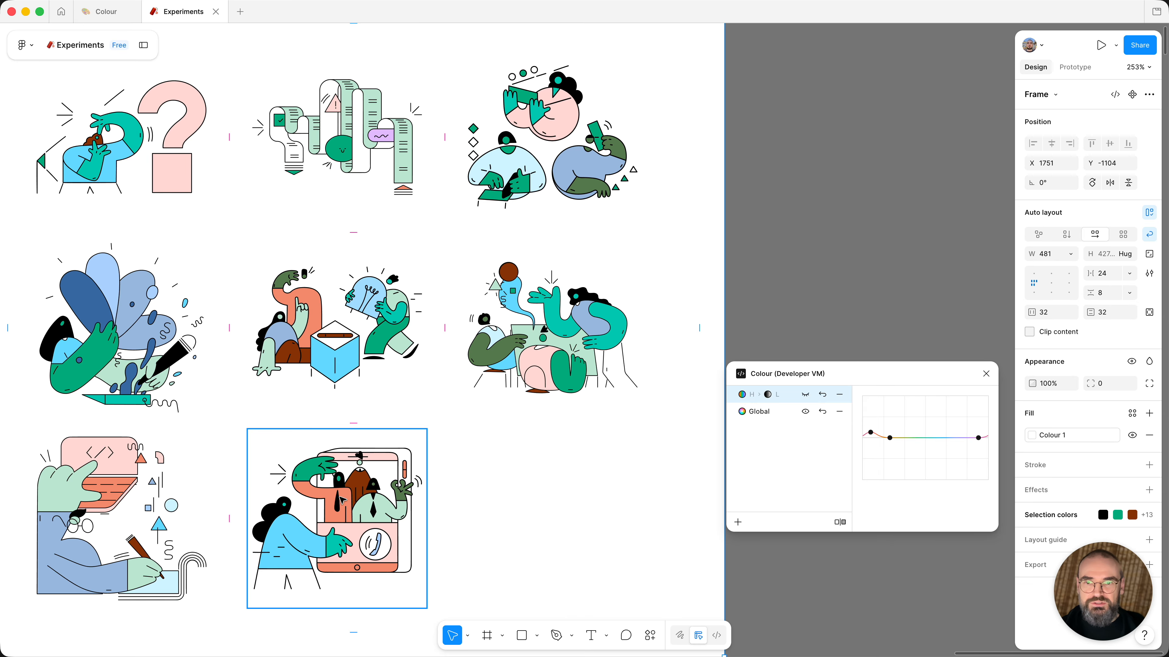
Step: Toggle the hue-to-lightness adjustment repeatedly to compare its effect on the globally hue-shifted illustrations, and leave it enabled
left_click(806, 396)
left_click(806, 396)
left_click(806, 396)
left_click(806, 396)
left_click(806, 396)
left_click(805, 396)
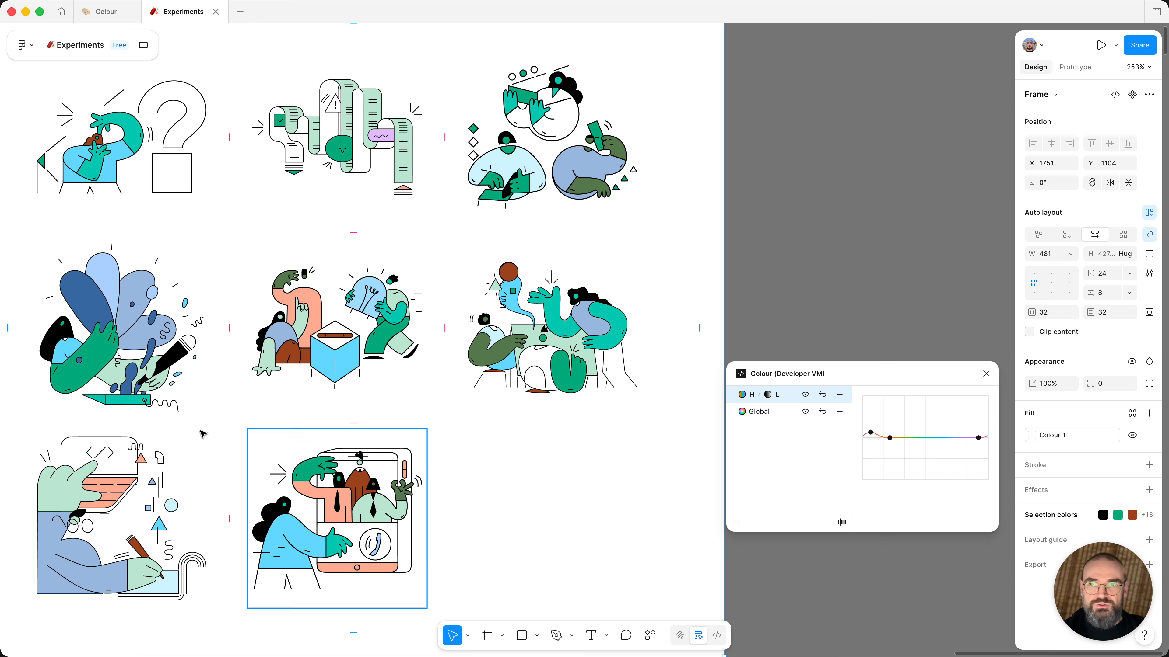
Step: Disable the Global adjustment and toggle the hue-to-lightness adjustment to compare its effect without the hue shift
left_click(805, 411)
left_click(806, 395)
left_click(806, 395)
left_click(805, 395)
left_click(806, 395)
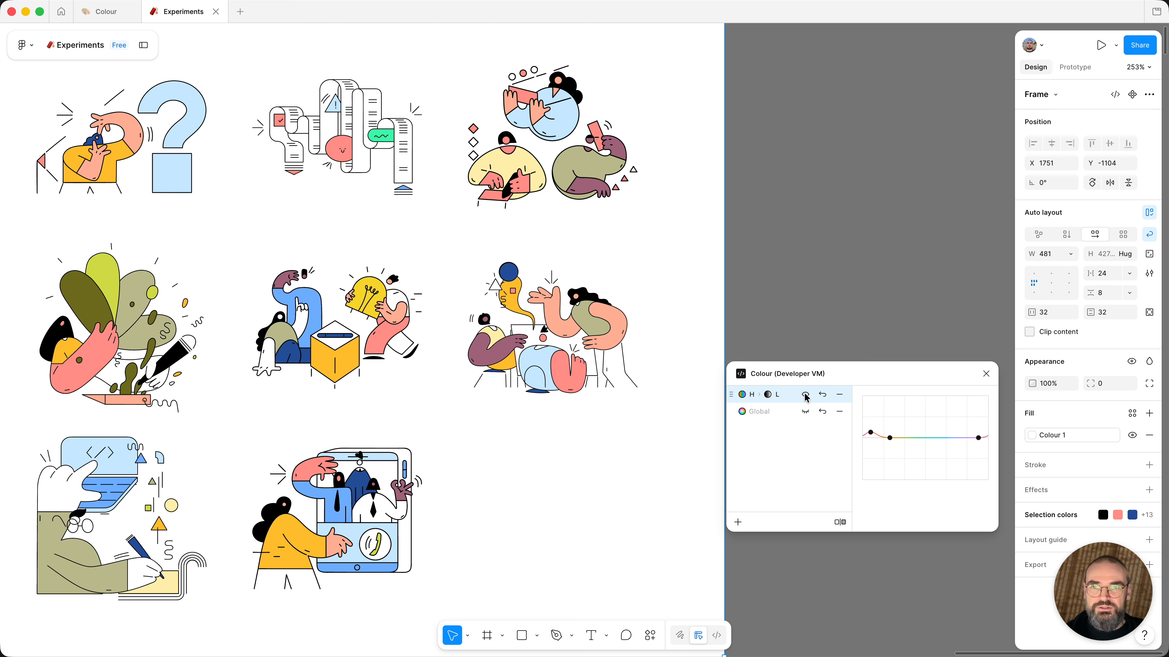
Step: Compare the hue-to-lightness adjustment with Global enabled again, and finish with only hue-to-lightness enabled
left_click(806, 395)
left_click(805, 411)
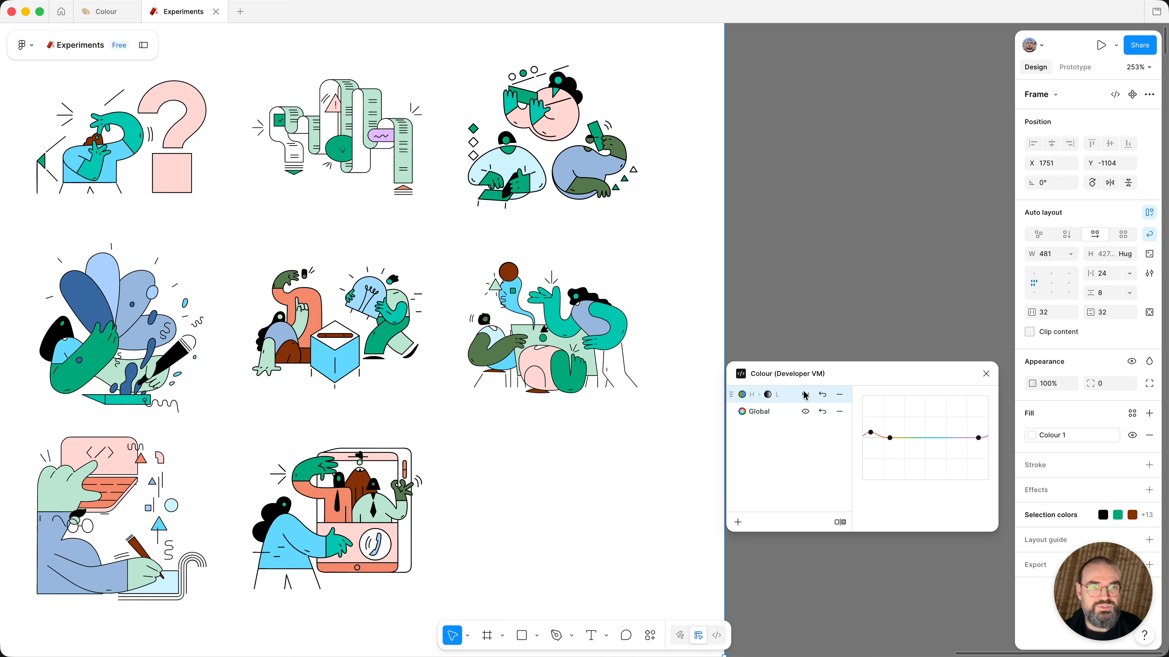
left_click(805, 394)
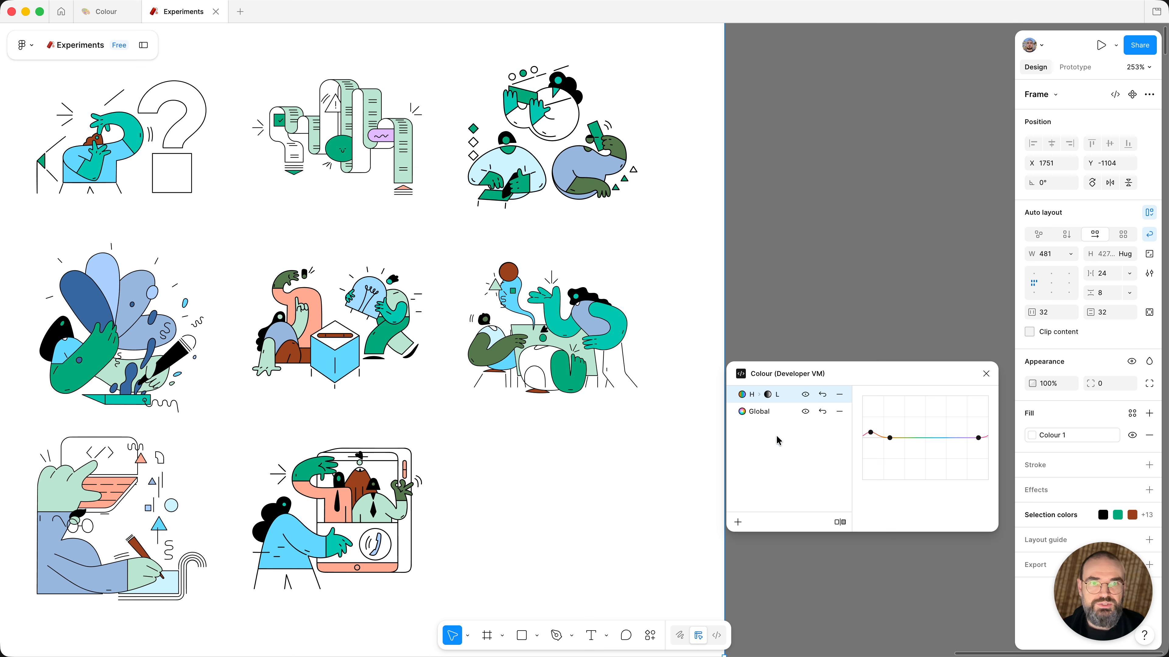
left_click(805, 411)
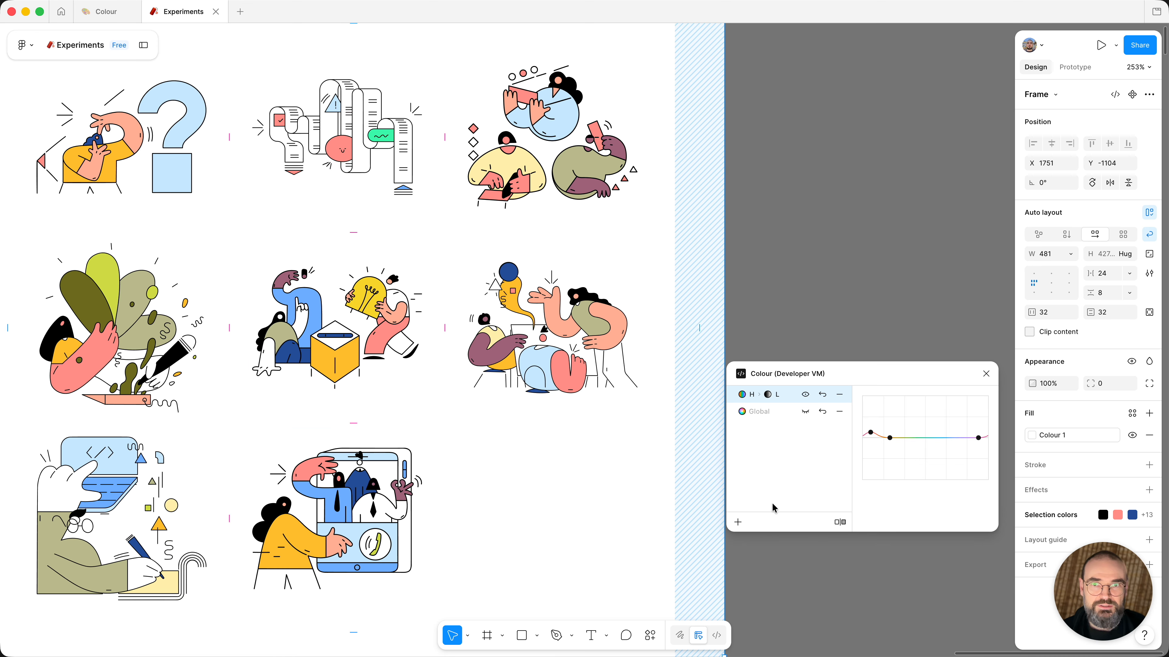
Step: Add a hue-to-chroma adjustment and desaturate the blues to chroma -0.218 at hue 272, between anchors at hue 235 and in the purples
left_click(738, 523)
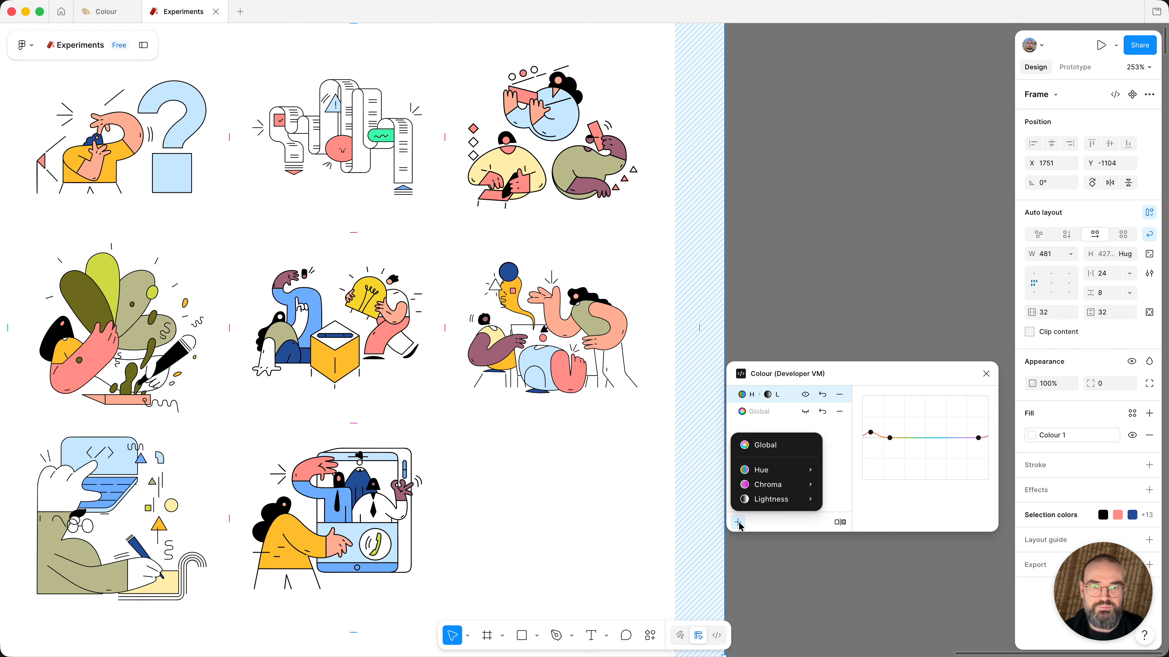
mouse_move(756, 472)
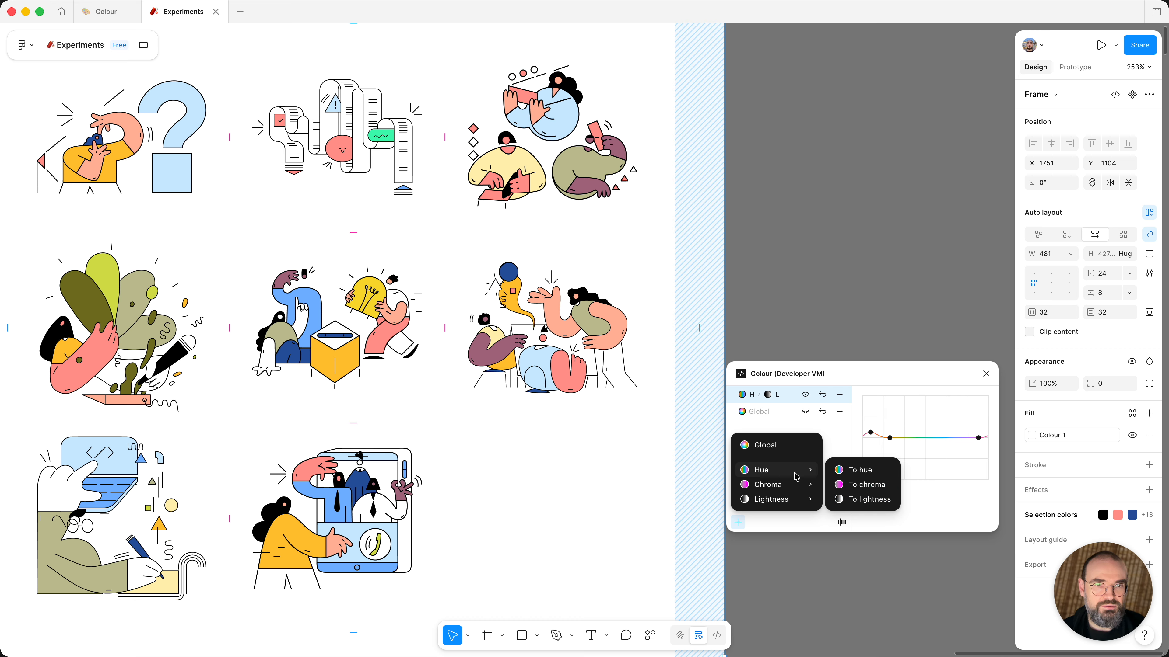
left_click(871, 490)
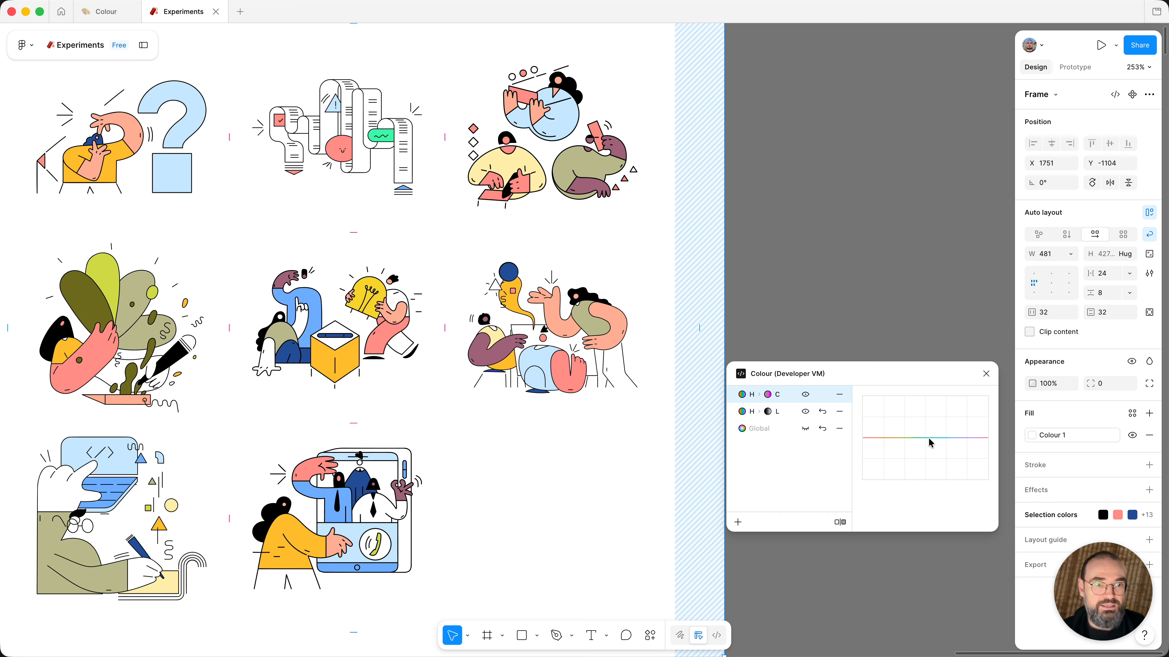
left_click(944, 439)
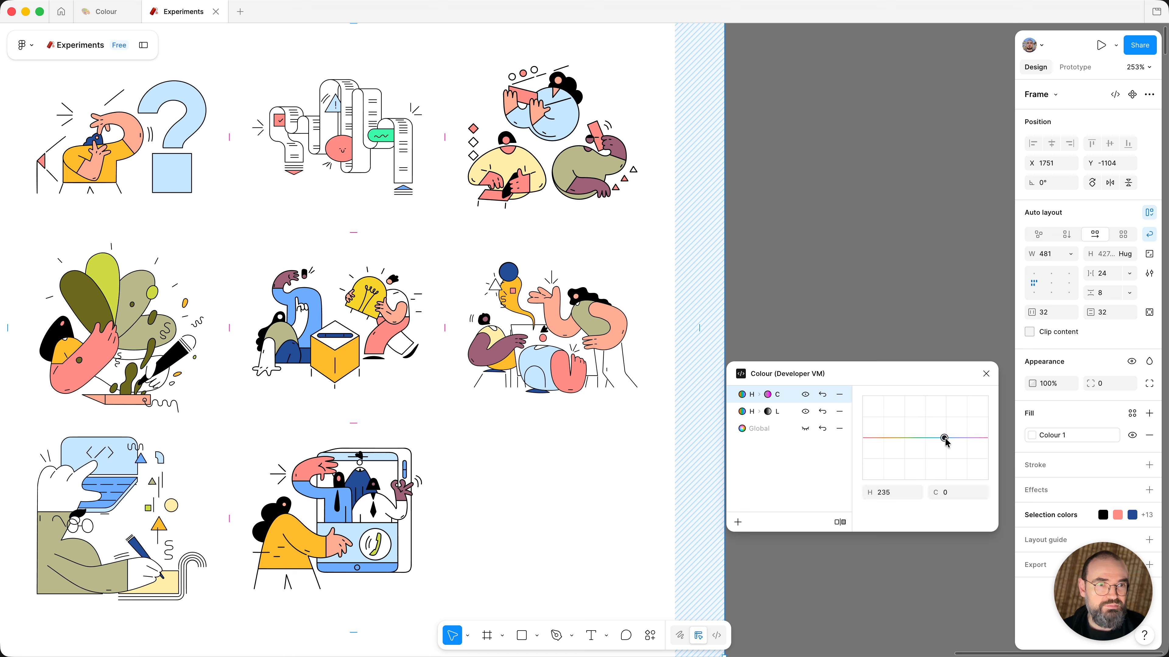
left_click(969, 438)
left_click(958, 439)
left_click_drag(958, 438, 958, 465)
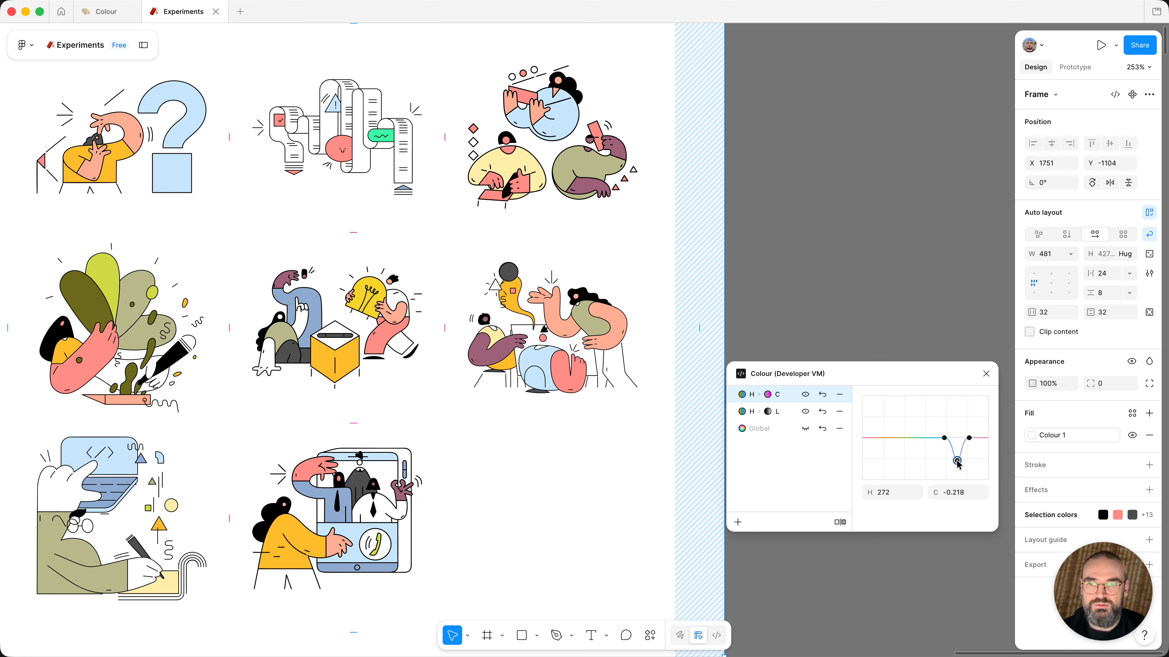
Step: Toggle the hue-to-chroma adjustment off and on repeatedly to compare the blues in the illustrations
left_click(806, 396)
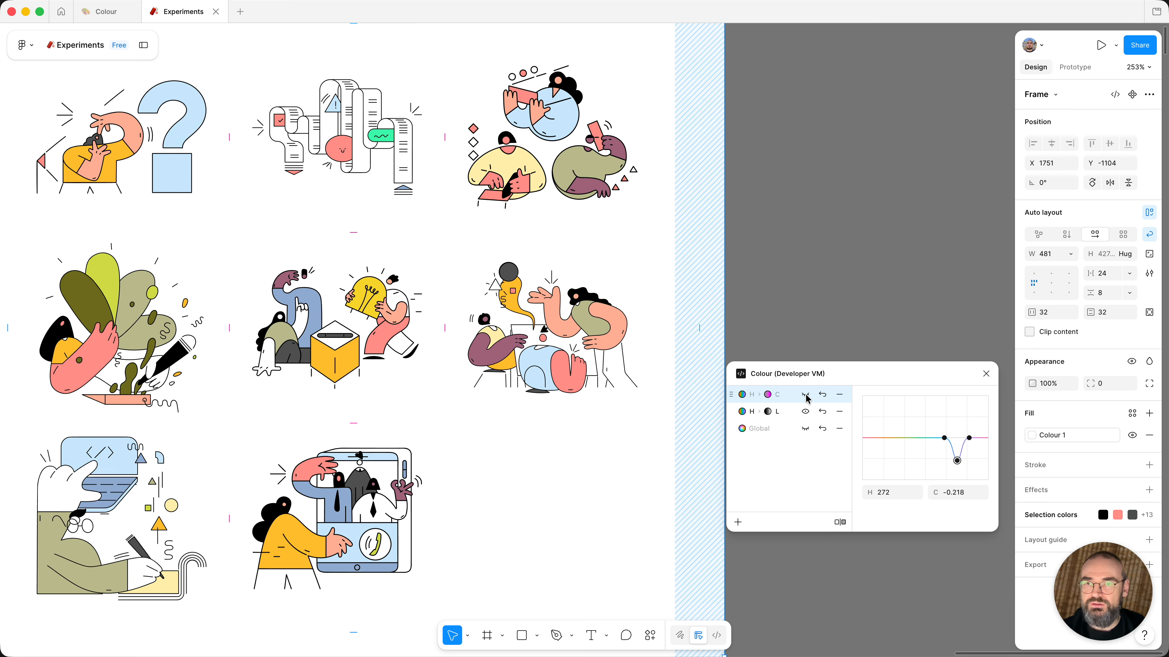
left_click(806, 395)
left_click(807, 396)
left_click(807, 396)
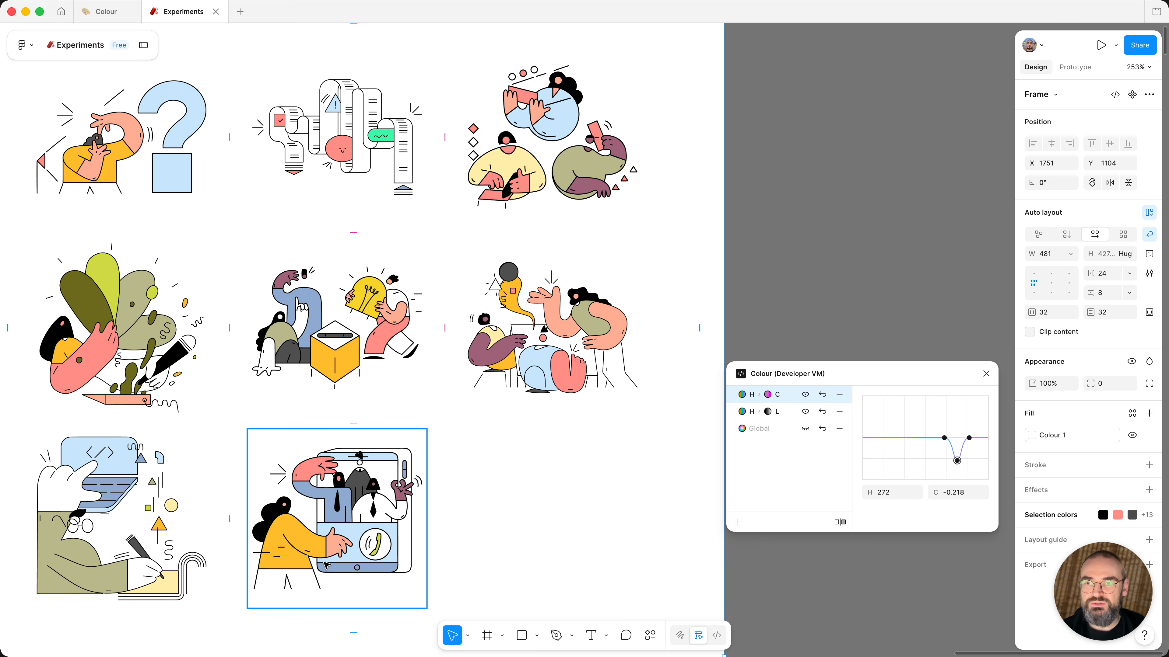
left_click(806, 396)
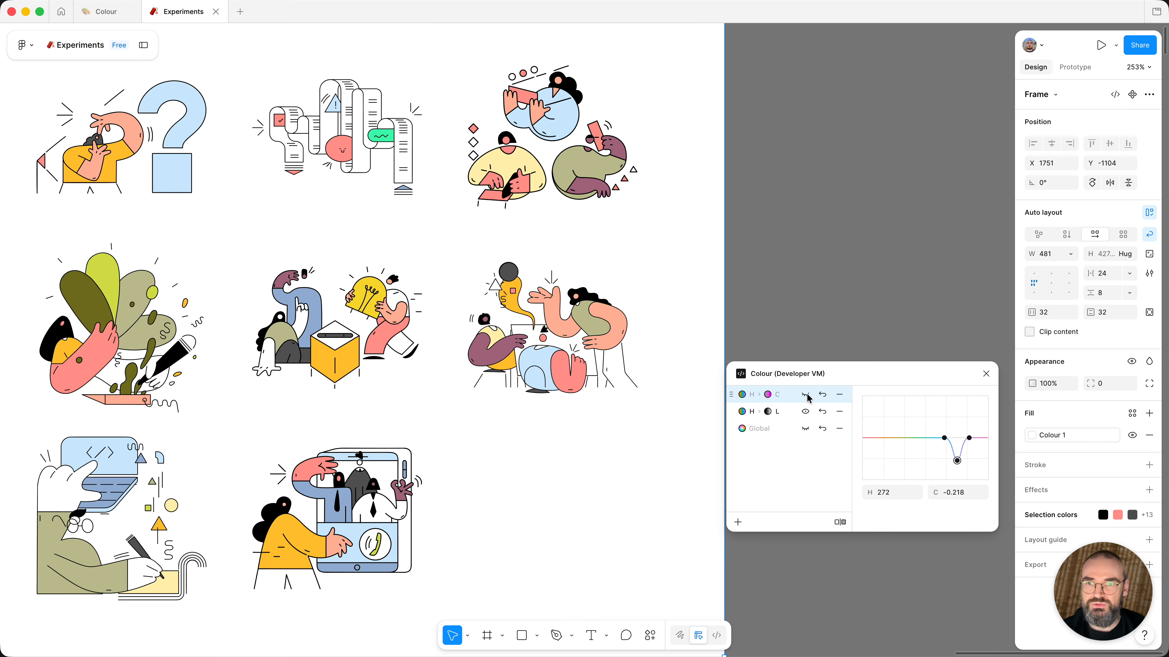
left_click(808, 396)
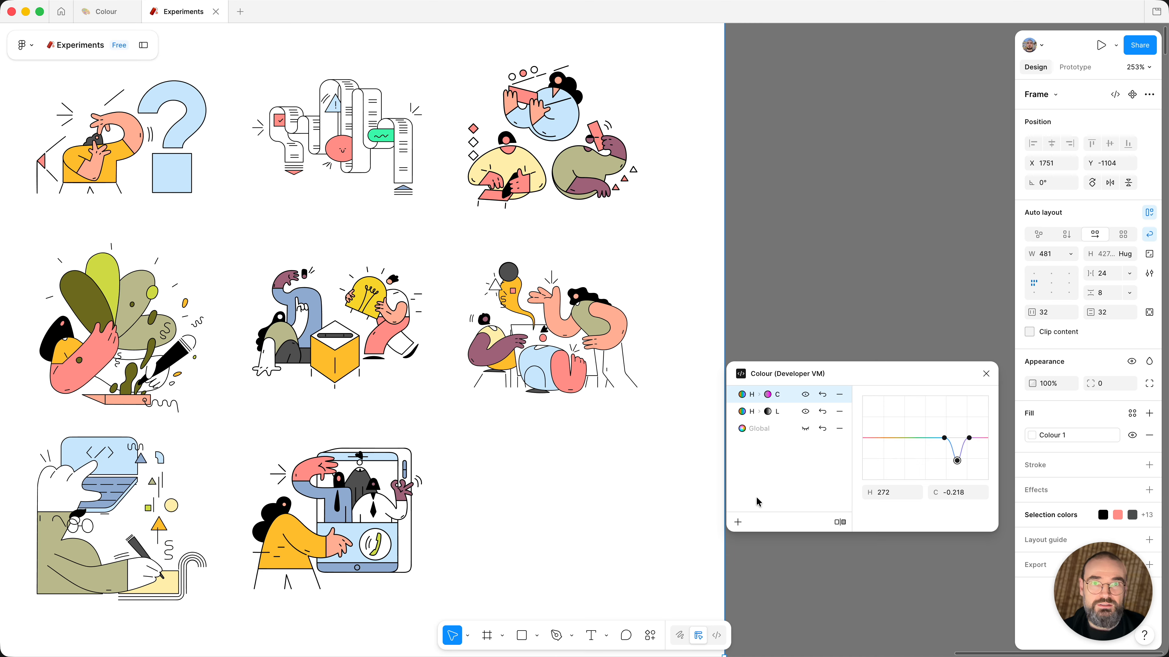
Step: Add a lightness-to-lightness adjustment and raise the black end of its curve to lightness 0.32
left_click(738, 522)
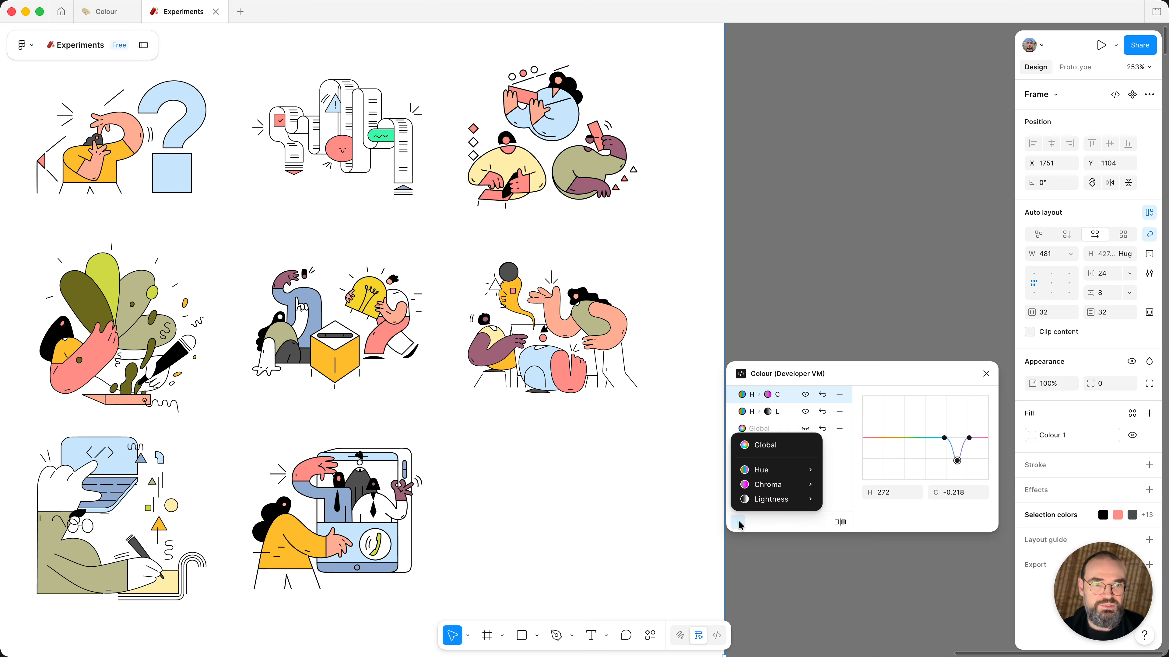
mouse_move(764, 501)
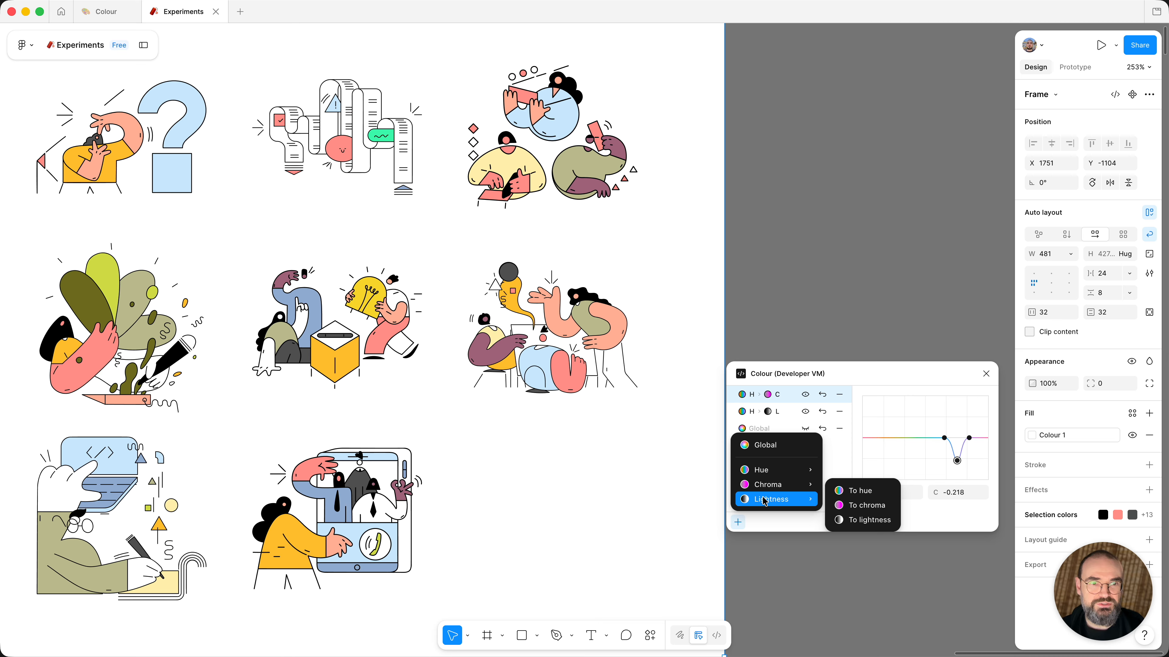
left_click(867, 520)
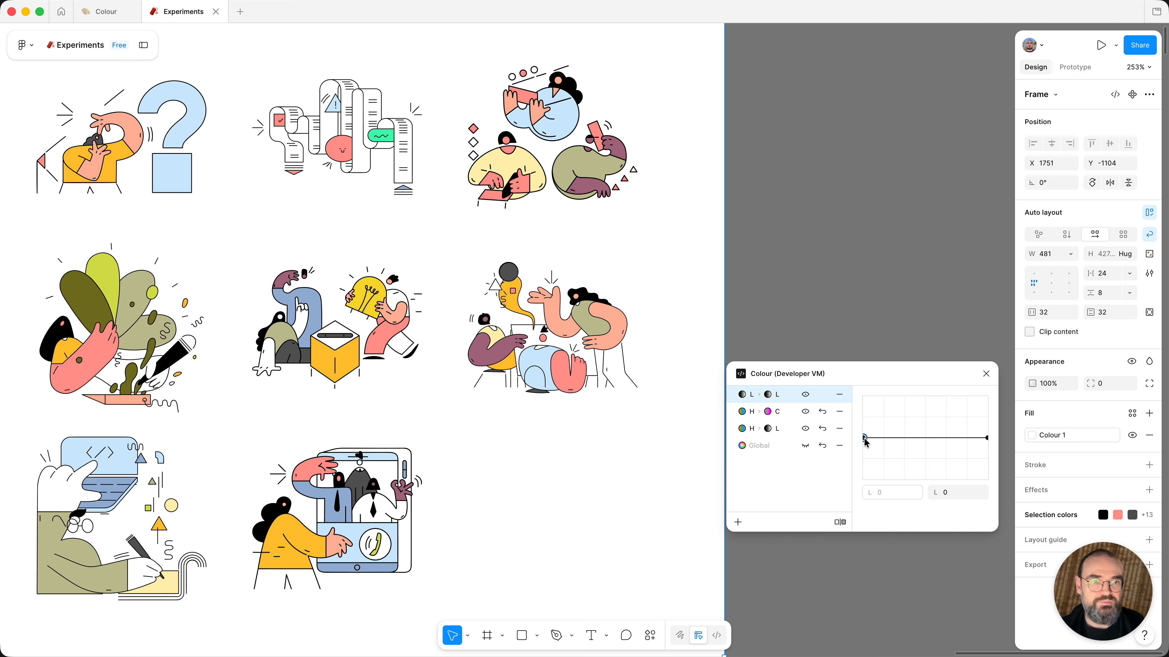
left_click_drag(864, 440, 863, 415)
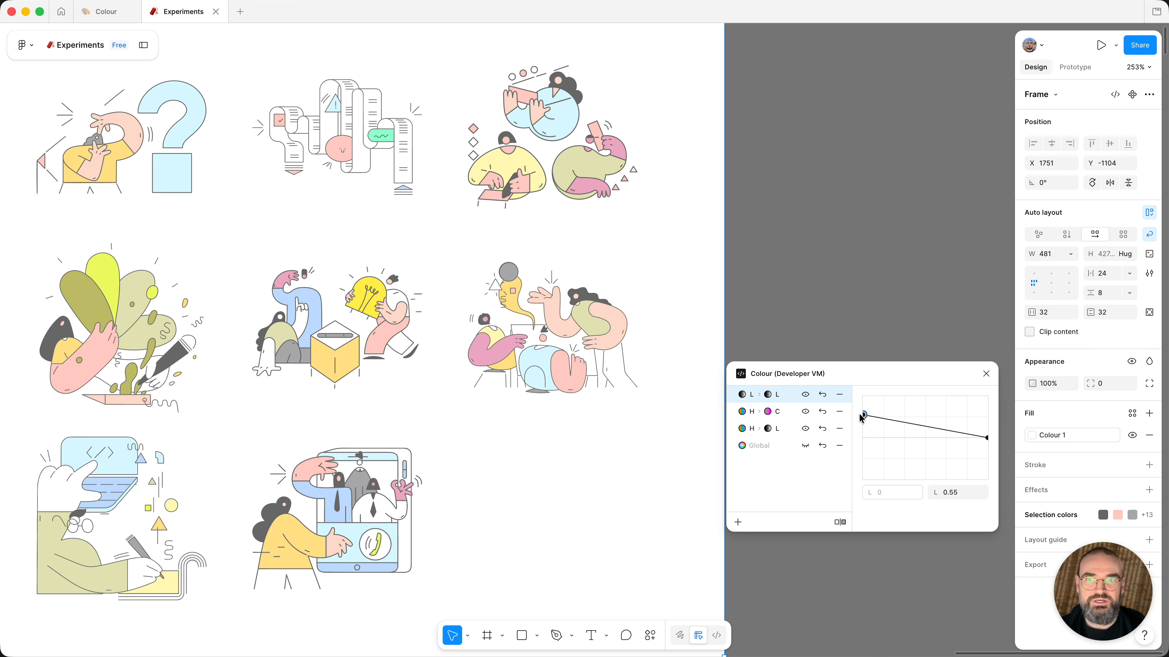
left_click_drag(866, 417, 865, 428)
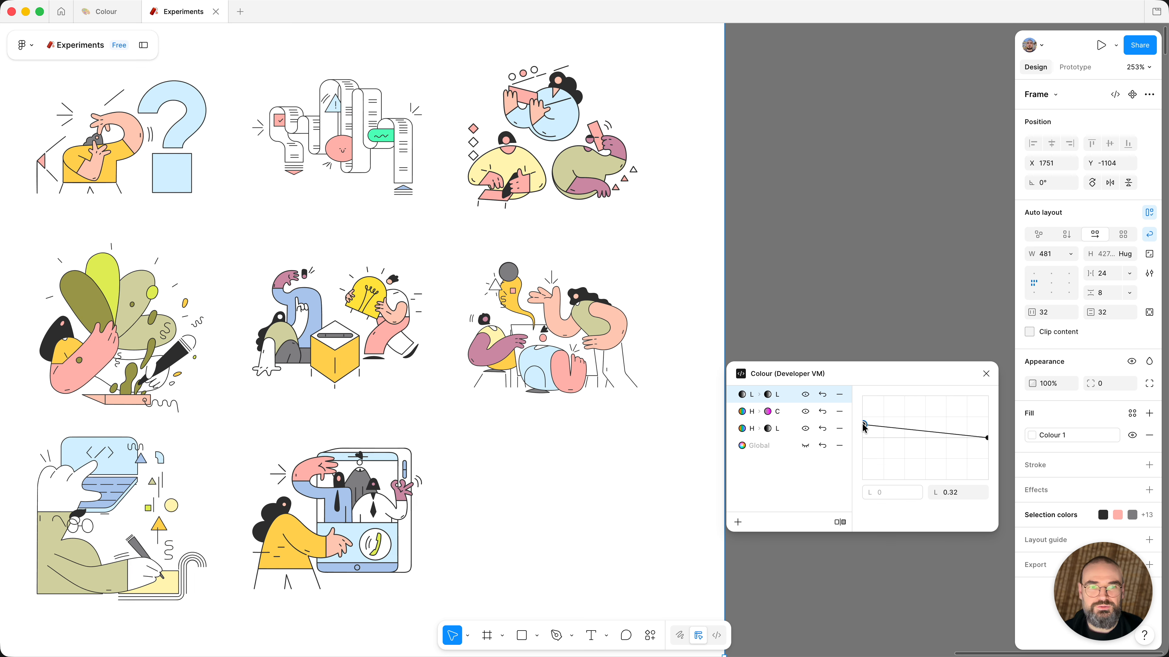
Step: Toggle the lightness-to-lightness adjustment, and compare the original illustrations with all the adjustments applied
left_click(806, 393)
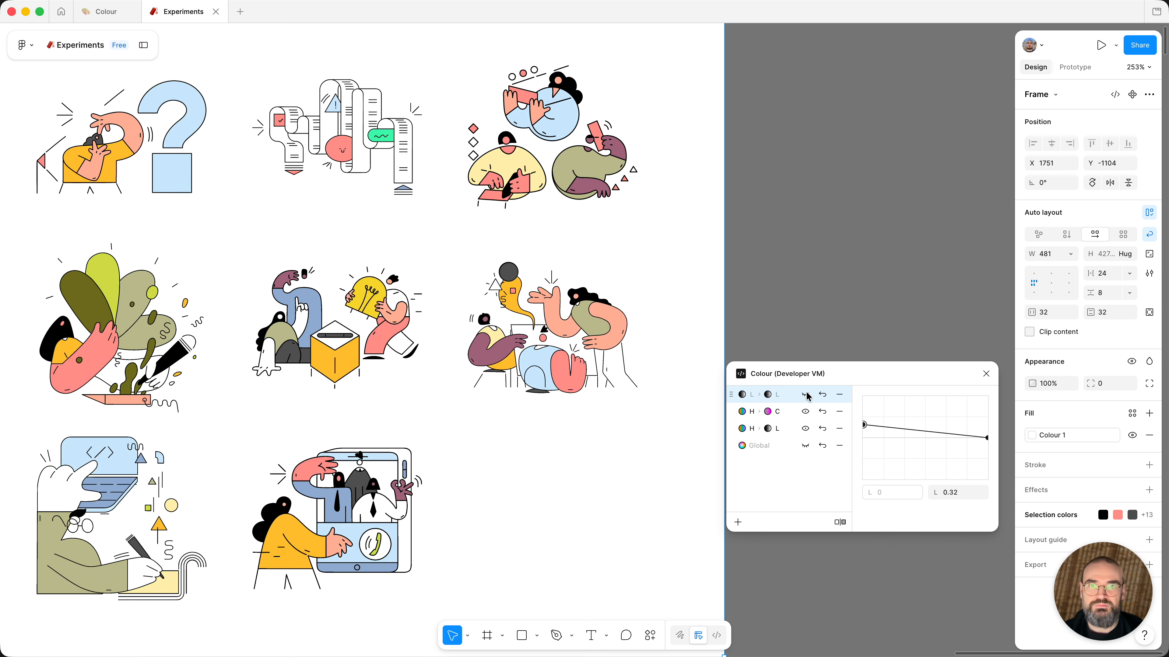
left_click(806, 393)
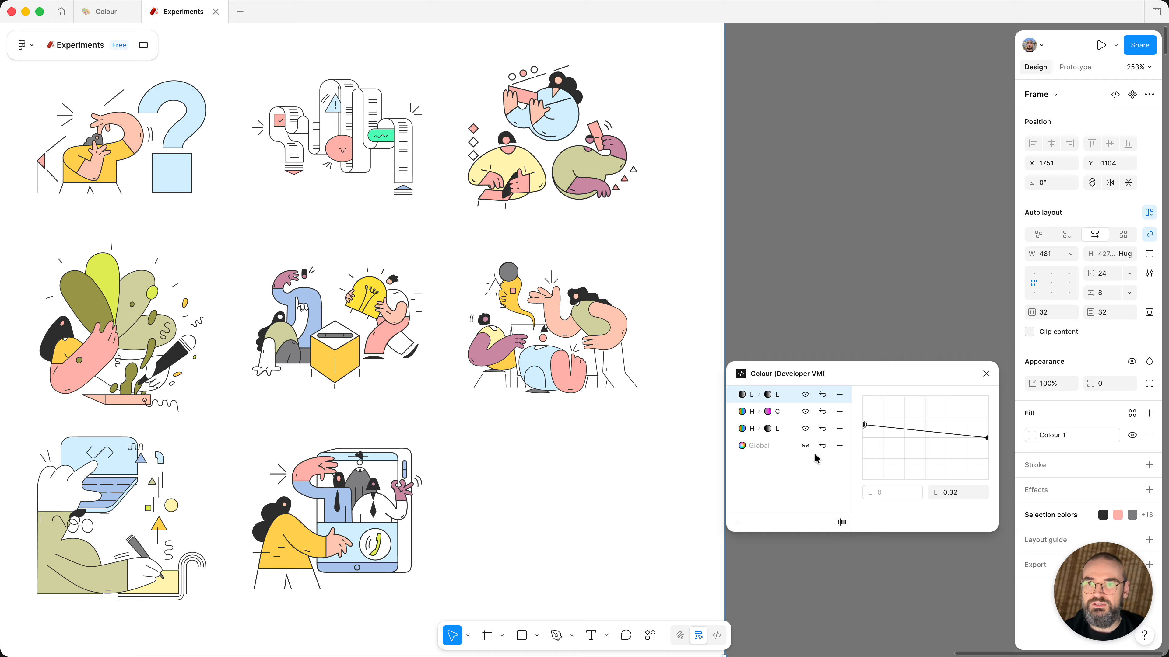
left_click(840, 523)
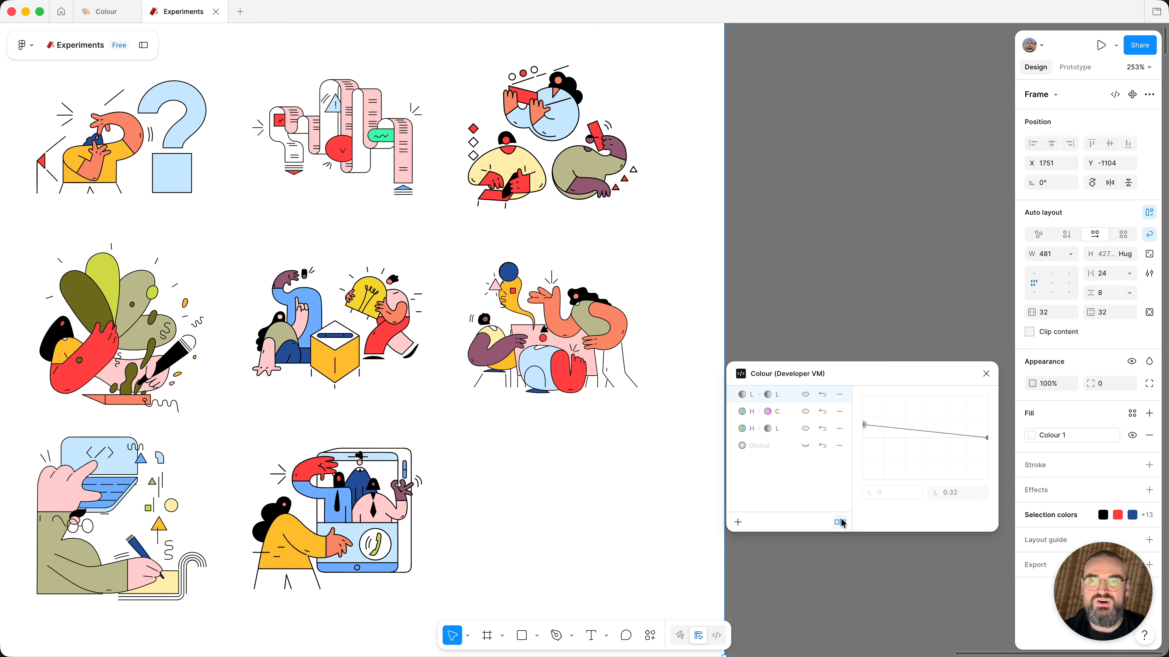
left_click(841, 523)
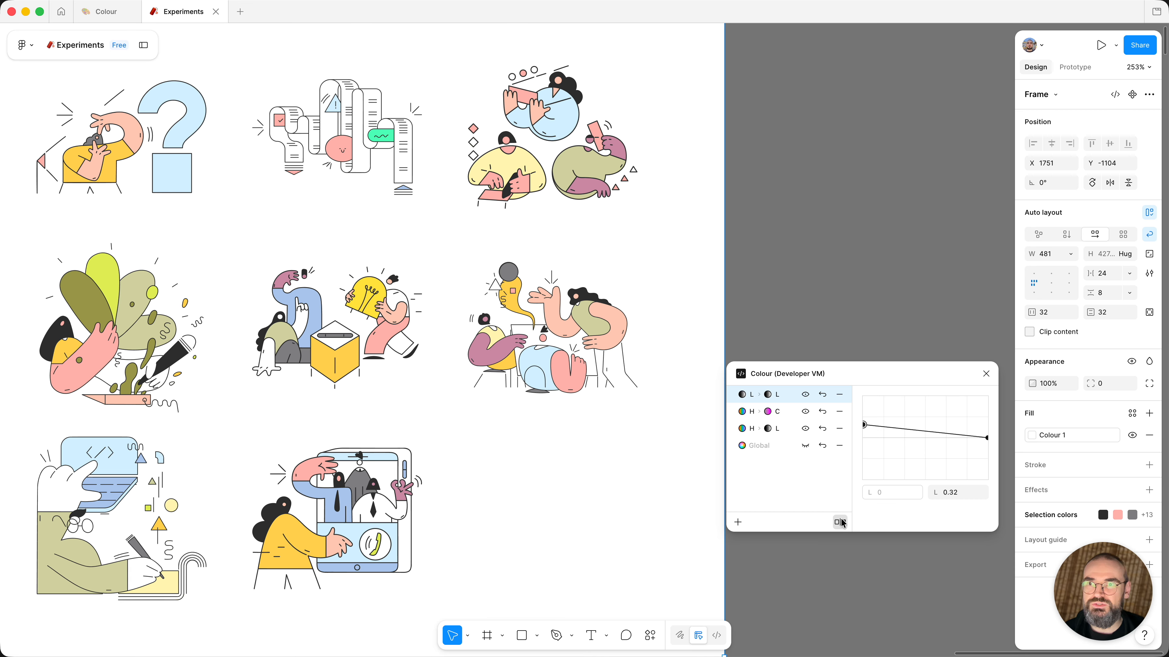
left_click(841, 522)
left_click(841, 523)
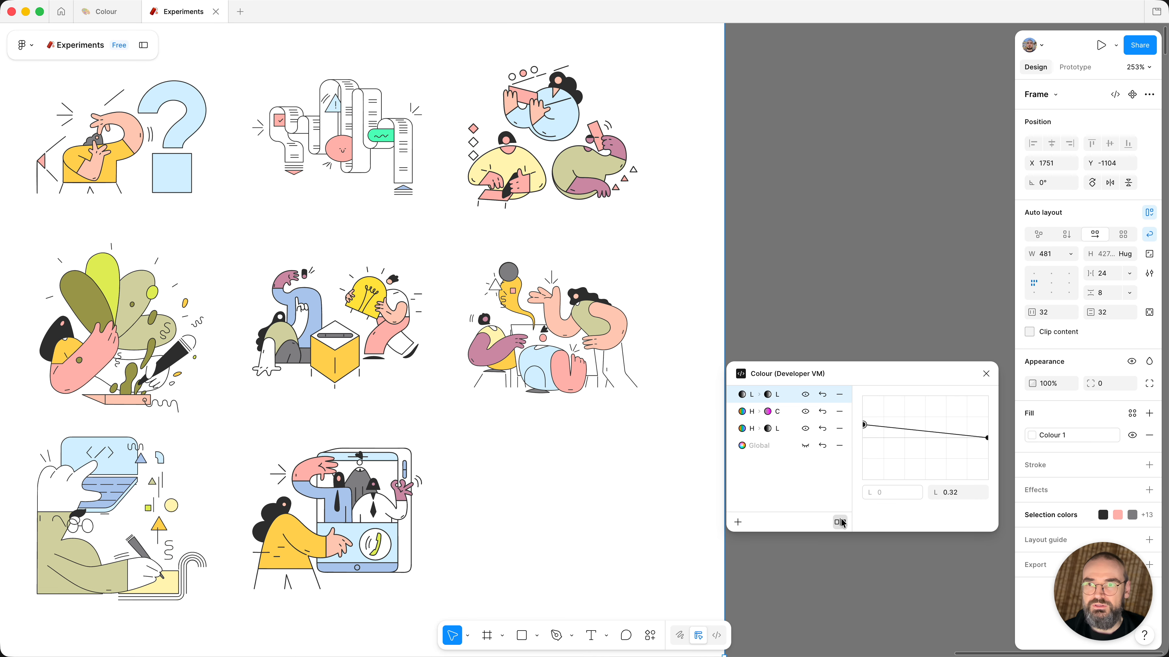
Step: Disable the lightness-to-lightness, hue-to-chroma and hue-to-lightness adjustments
left_click(805, 395)
left_click(805, 411)
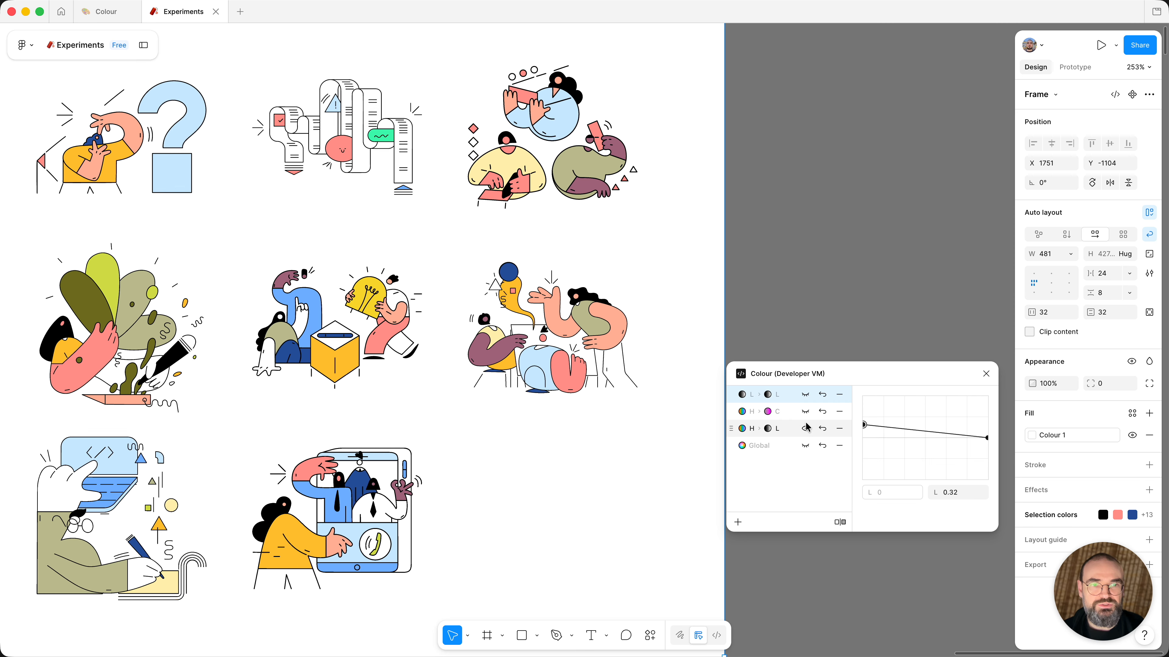
left_click(805, 429)
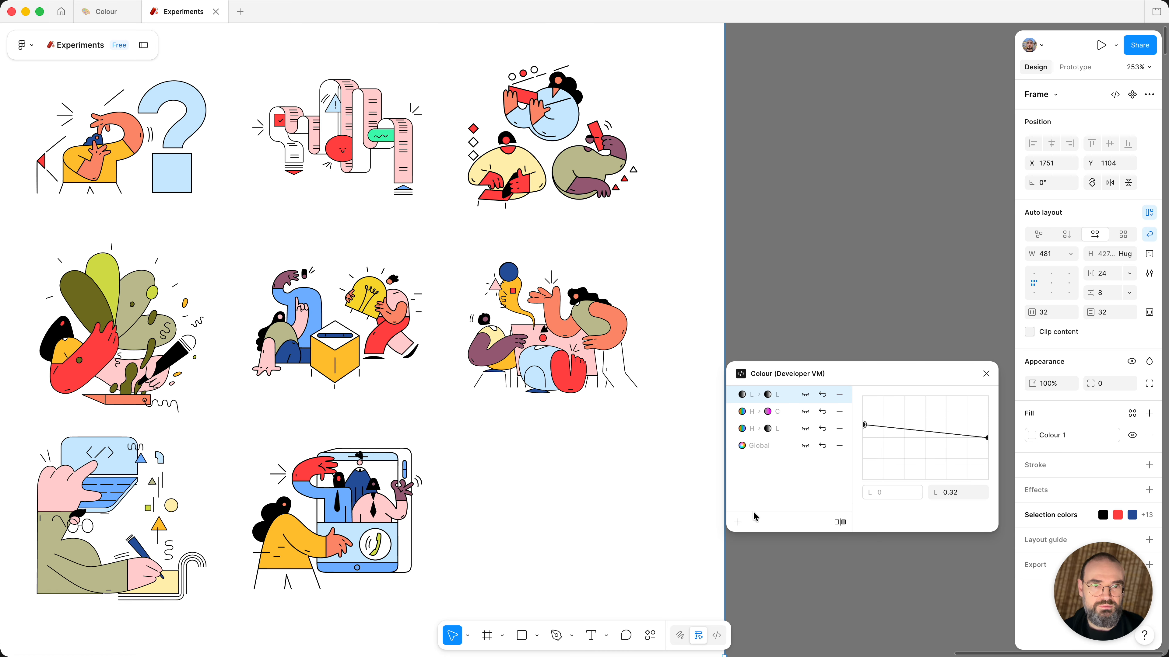
Step: Add a chroma-to-chroma adjustment, lower the 0.4 end of its curve to chroma -0.243, and toggle it to compare the colours
left_click(737, 523)
mouse_move(777, 487)
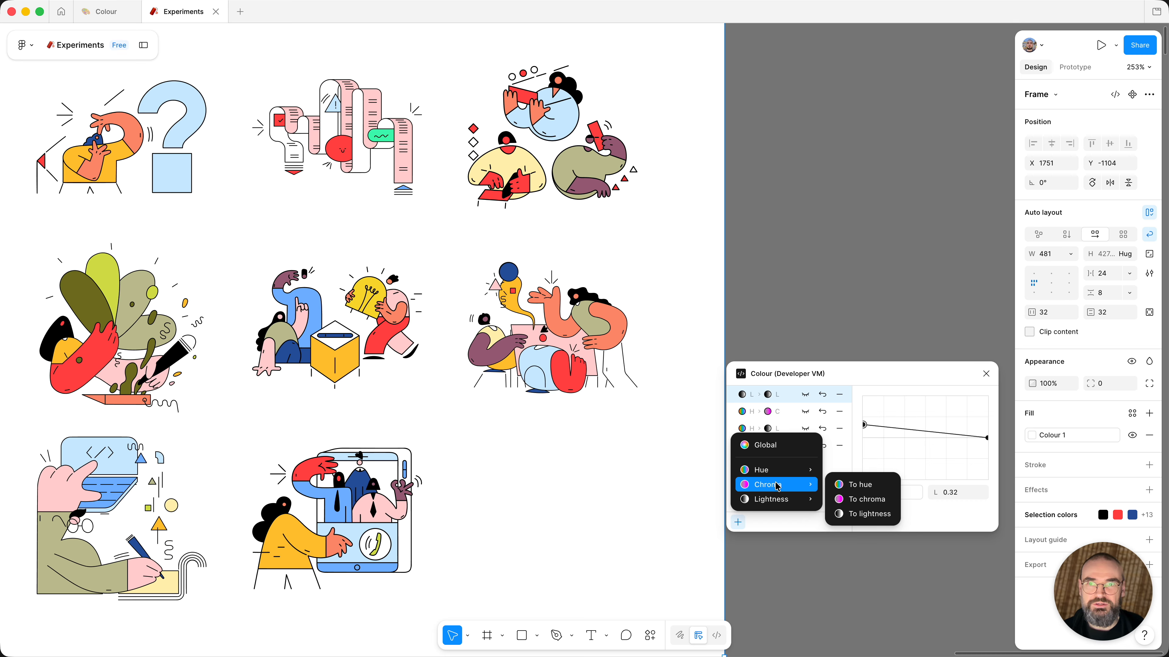
left_click(864, 501)
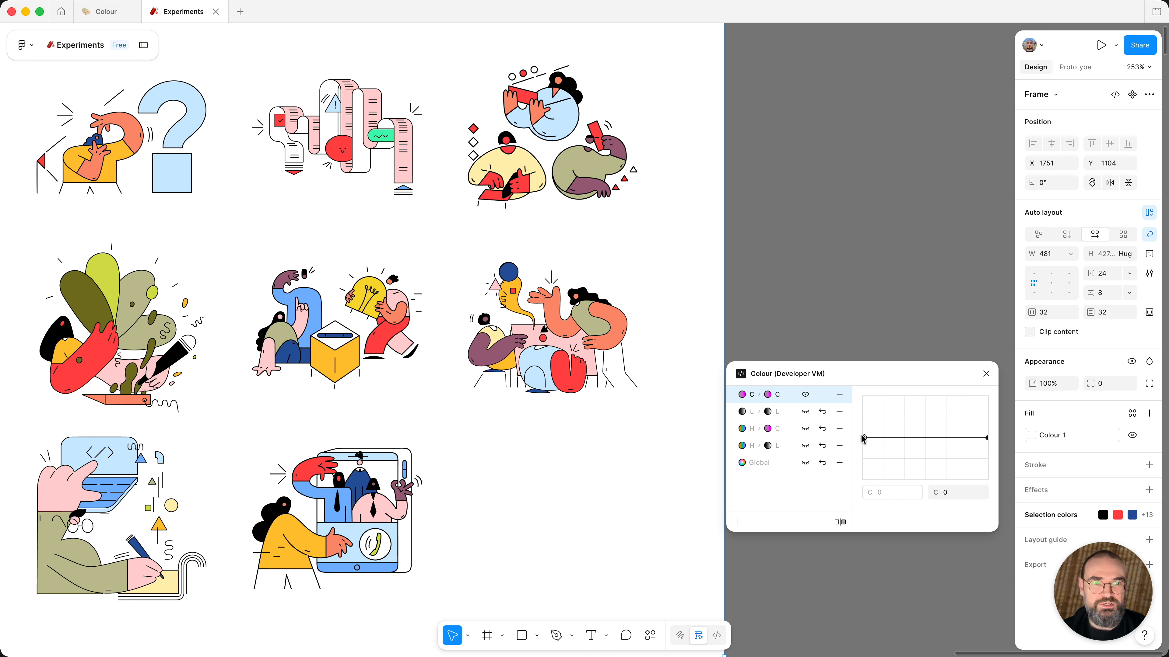
left_click(988, 439)
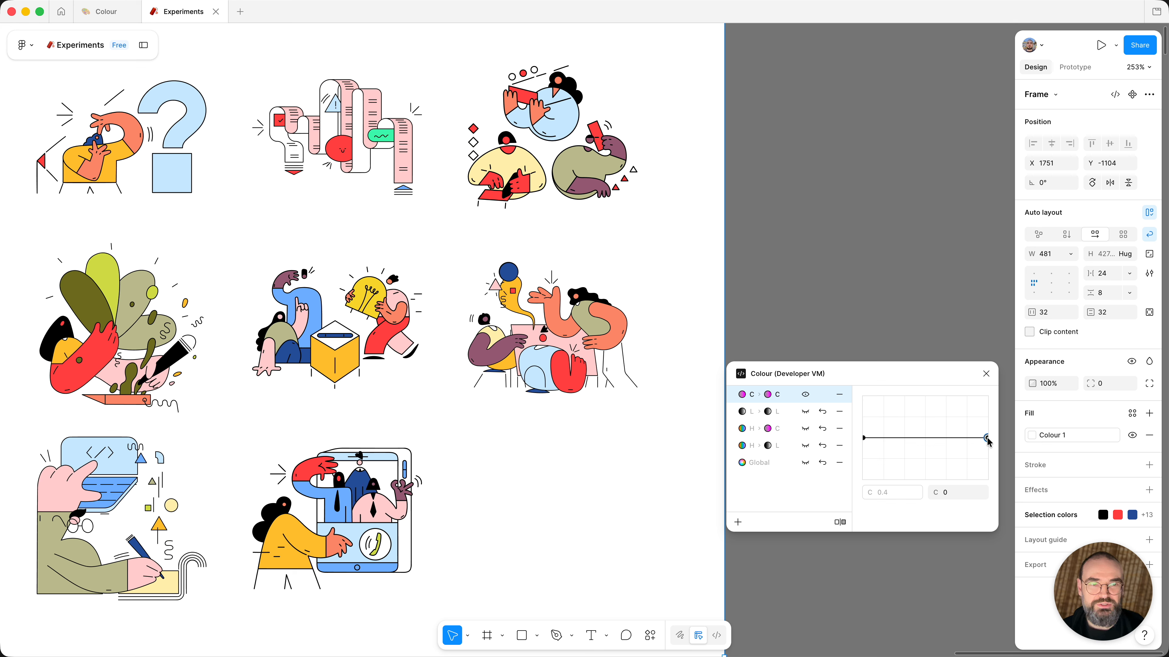
left_click_drag(987, 438, 986, 463)
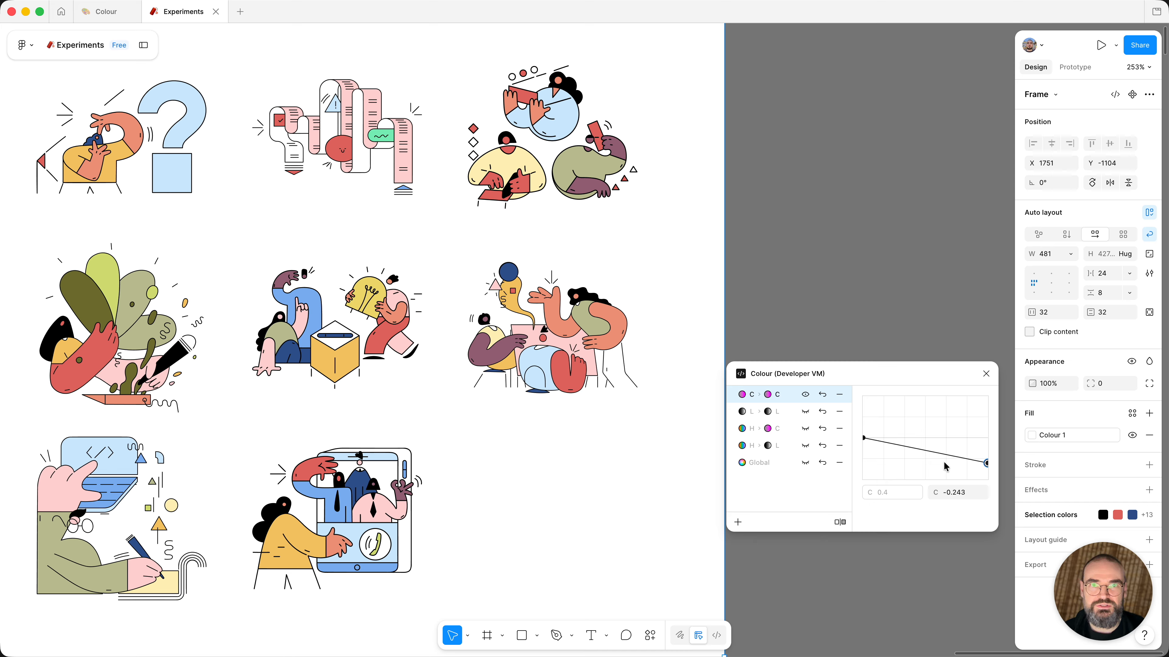
left_click(805, 394)
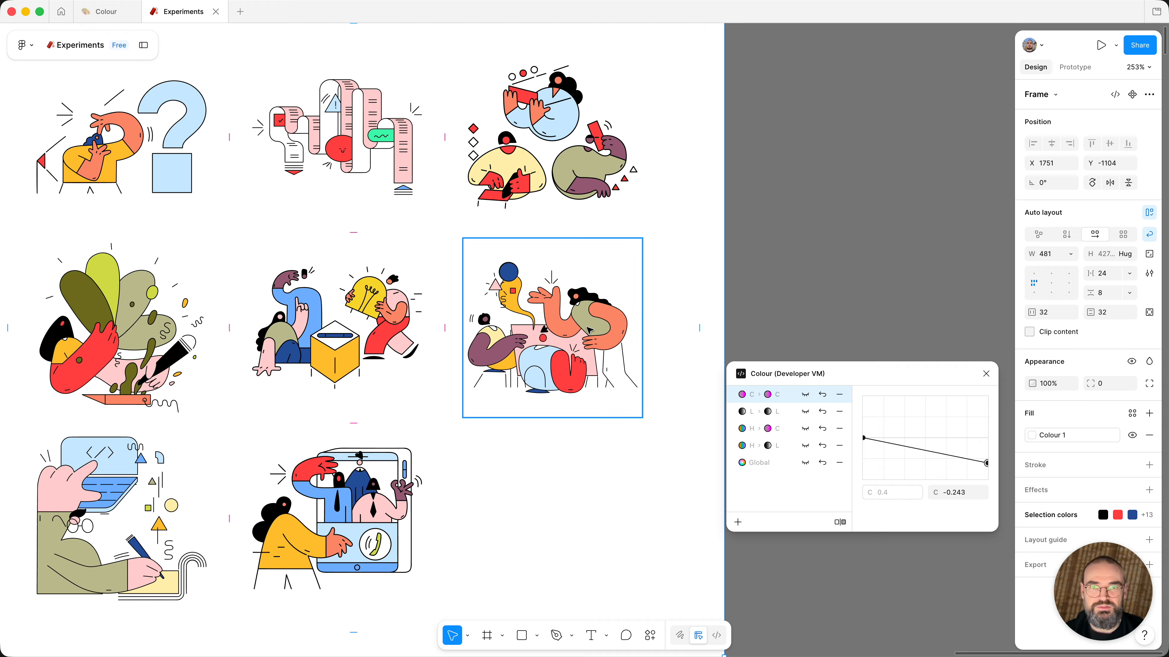
left_click(809, 395)
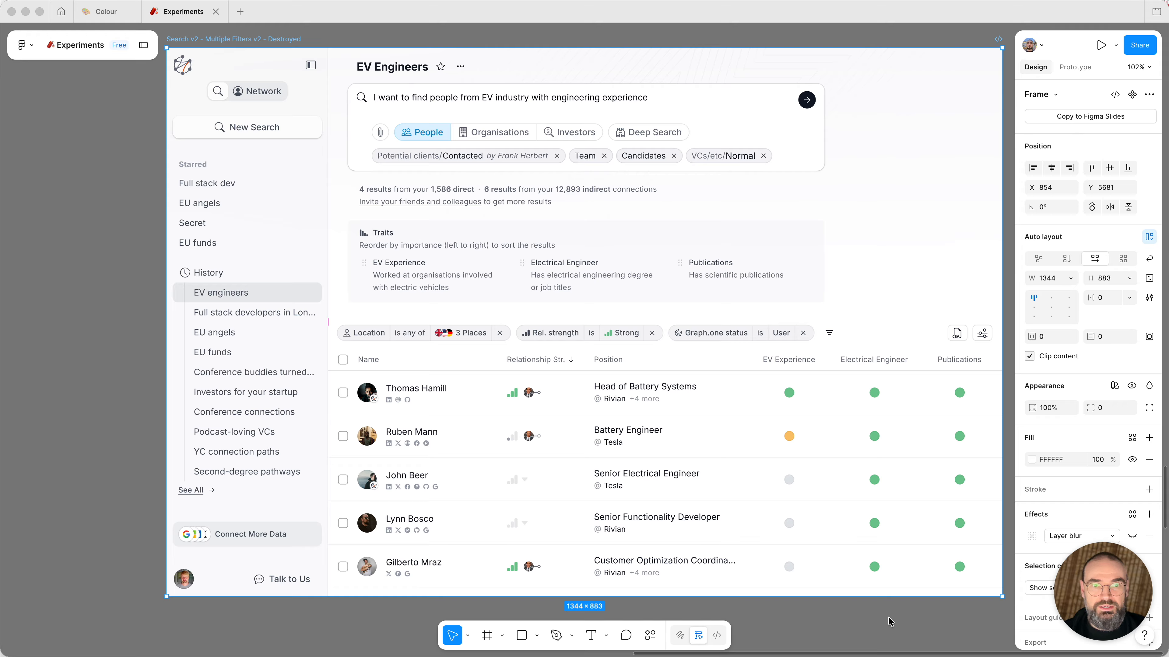
Step: Run the Colour plugin on the EV Engineers search frame and add a lightness-to-lightness adjustment
left_click(95, 260)
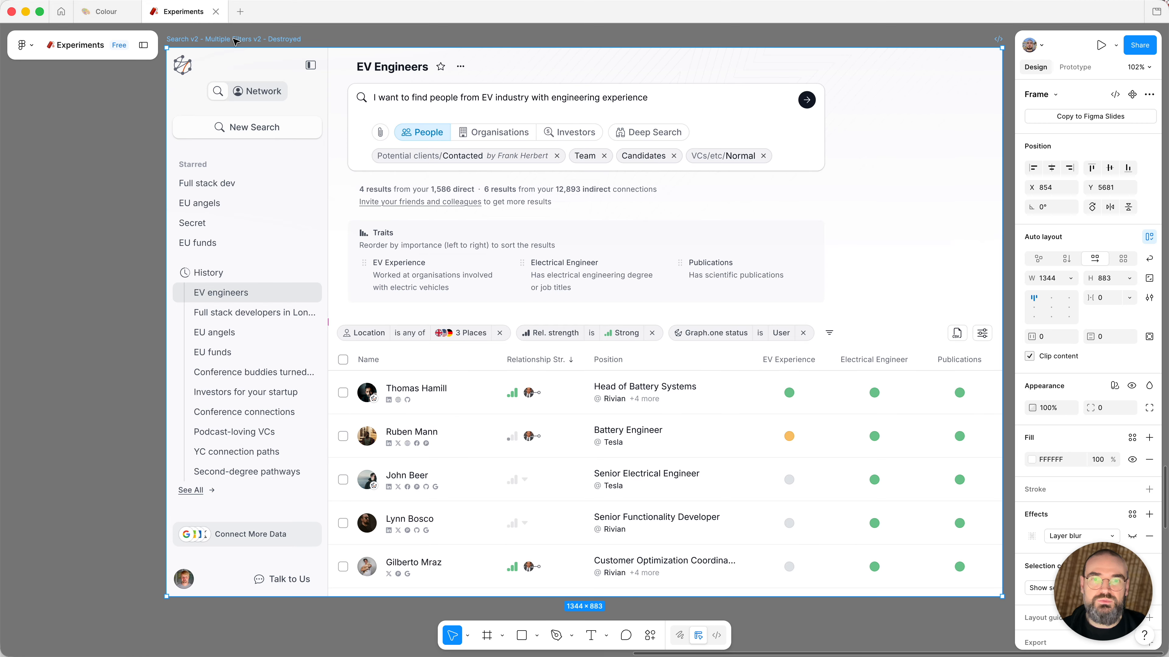
key("super+slash")
key("Return")
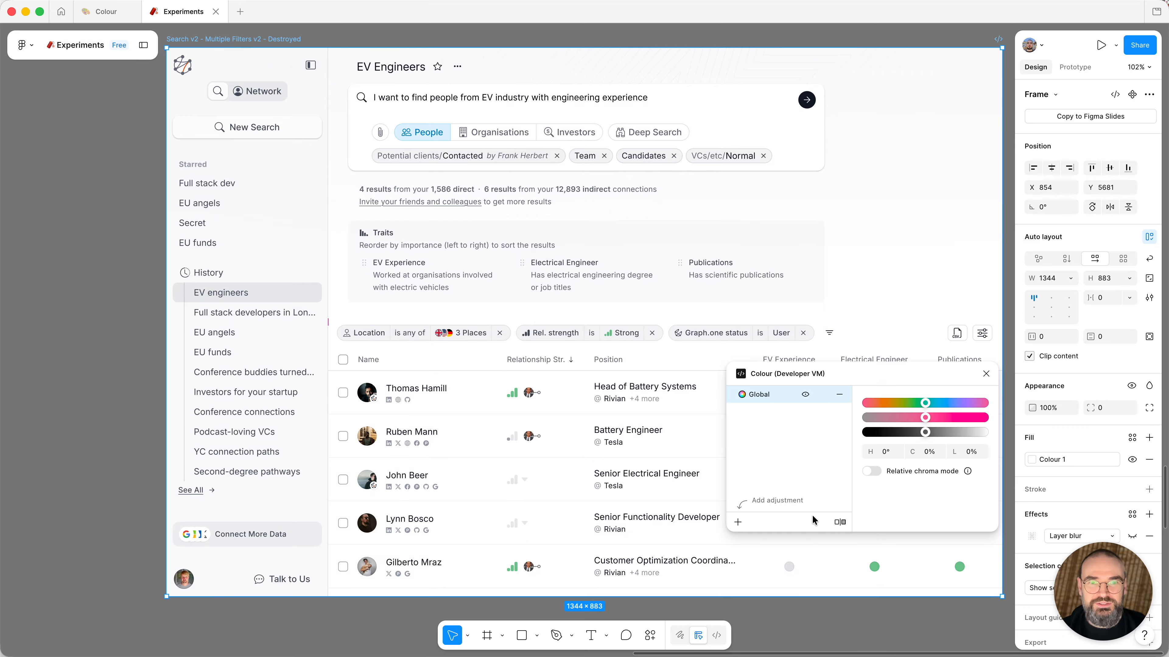
left_click(737, 524)
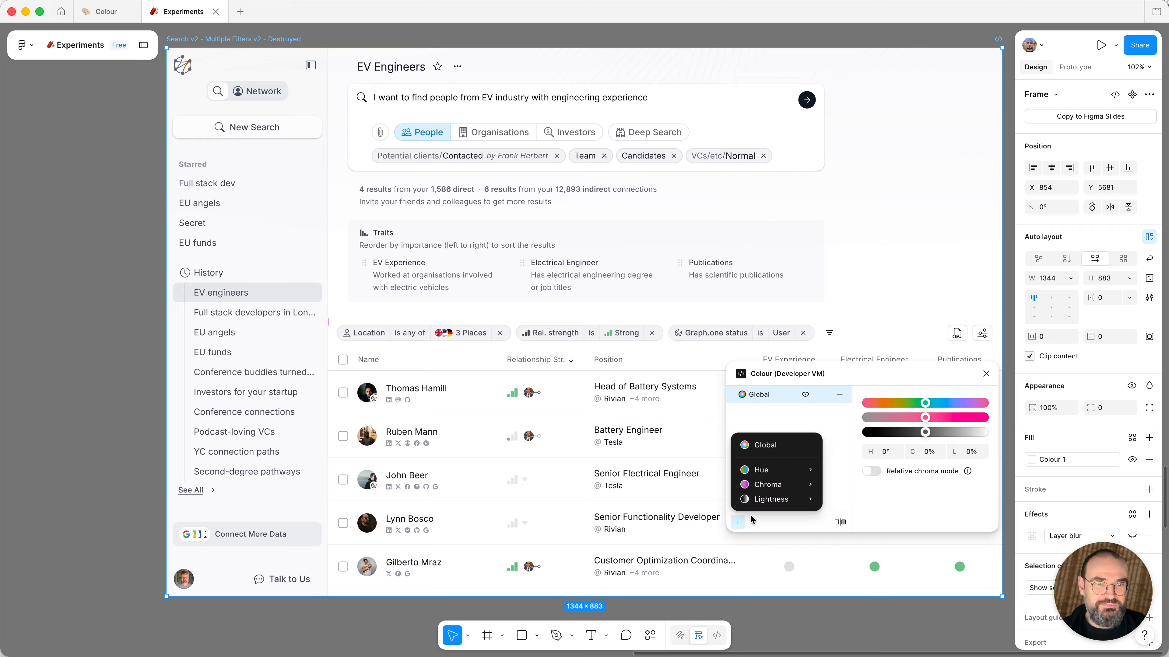
mouse_move(770, 505)
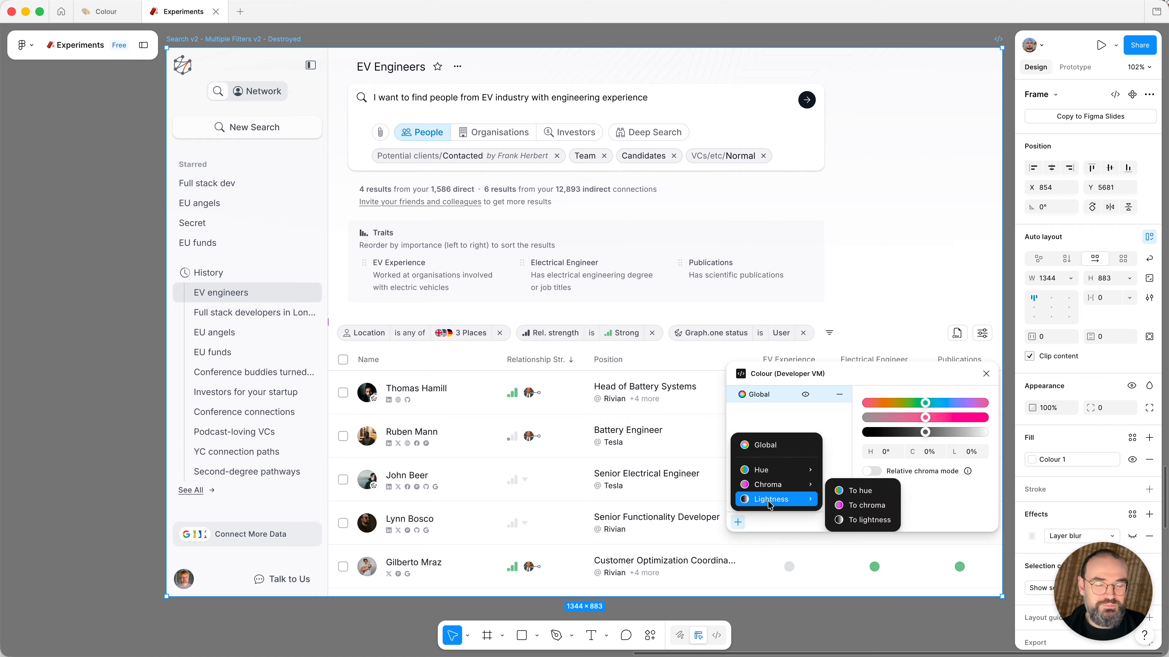
left_click(879, 520)
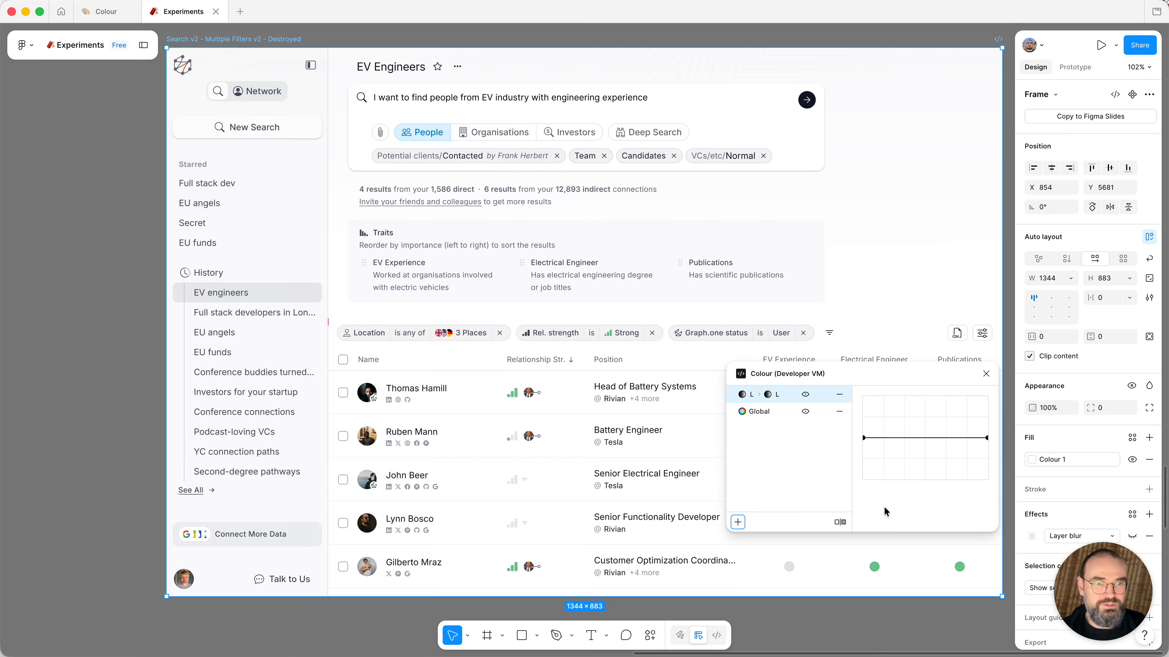
Step: Invert the lightness curve by setting its black end to 1 and white end to -1, and toggle the adjustment to compare
left_click(864, 438)
left_click_drag(865, 441, 864, 398)
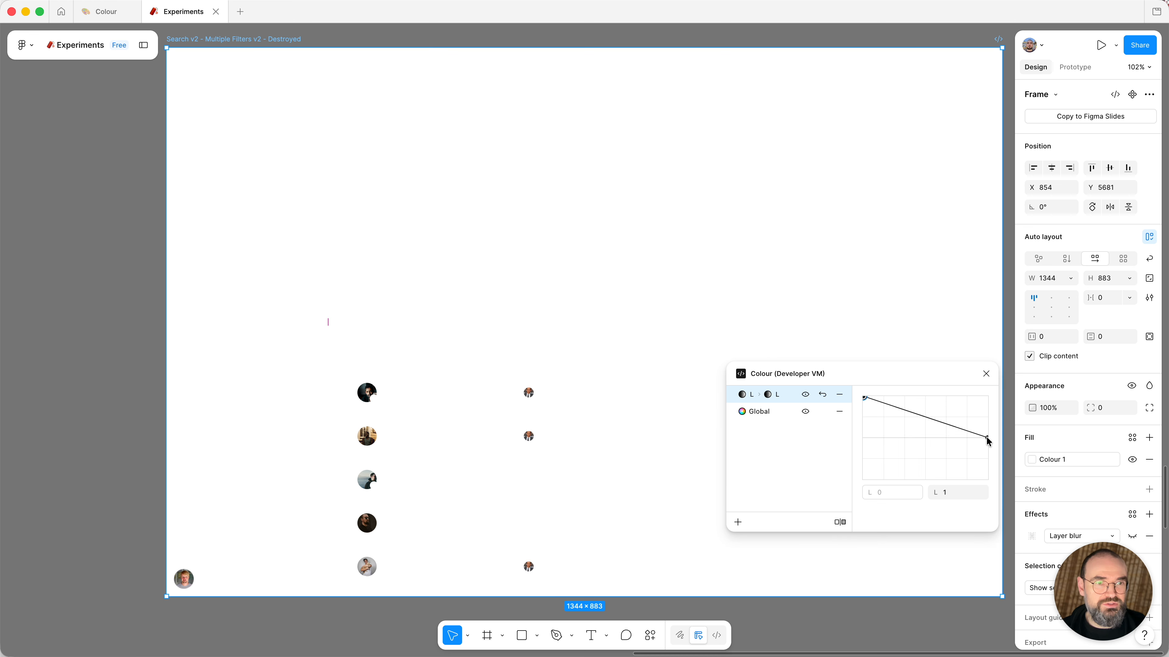
left_click_drag(988, 444, 992, 492)
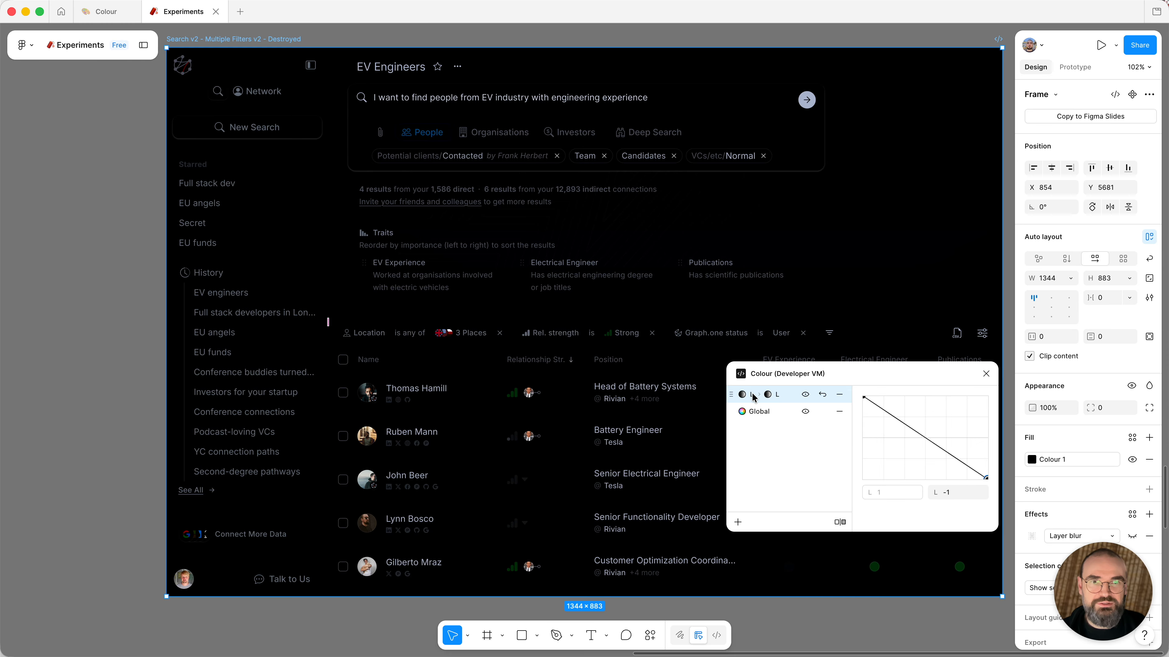
left_click(805, 395)
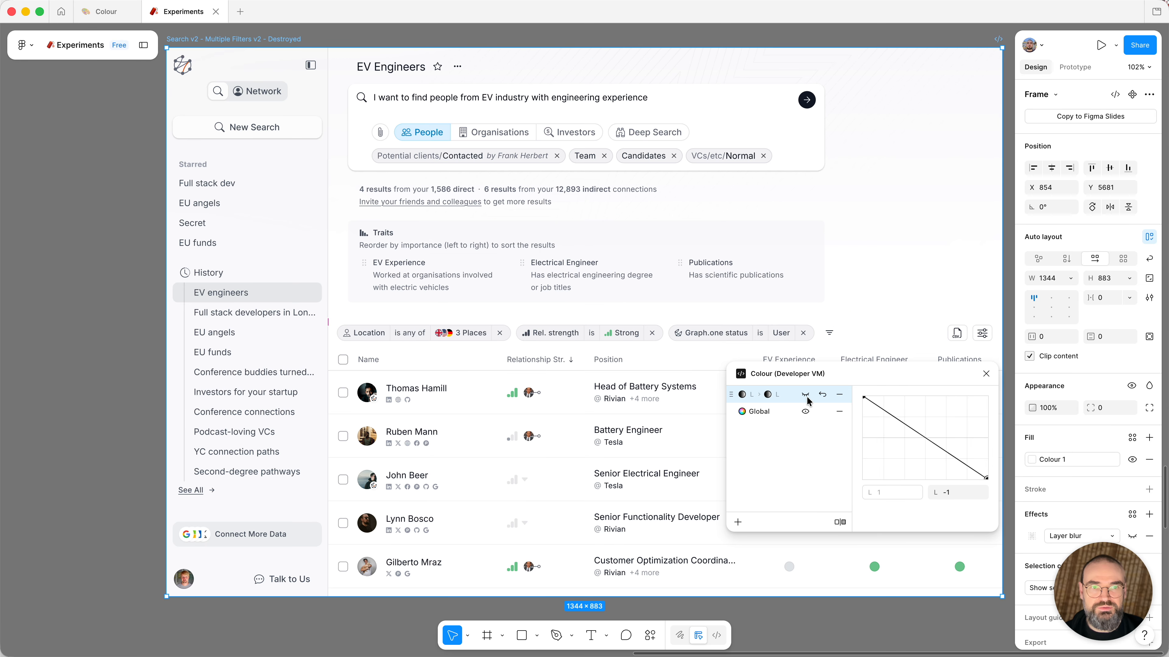
left_click(805, 395)
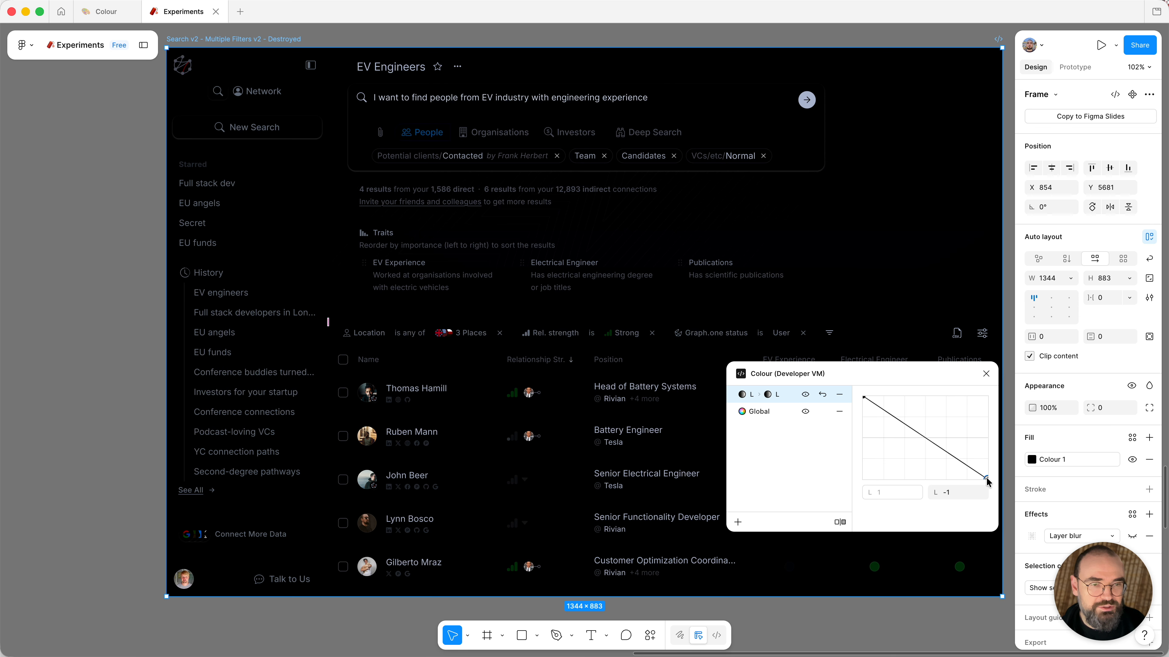
Step: Raise the white end of the lightness curve to -0.8 to soften the dark background
mouse_move(986, 479)
left_mouse_down()
mouse_move(996, 460)
mouse_move(997, 475)
left_mouse_up()
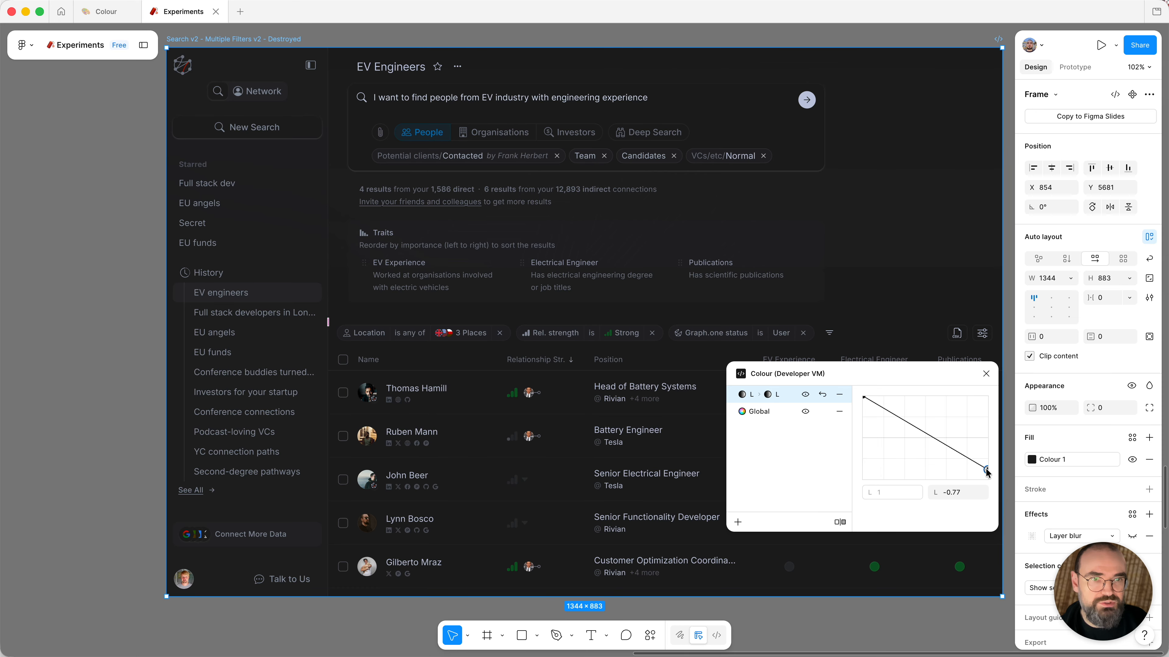
key("Down")
key("Down")
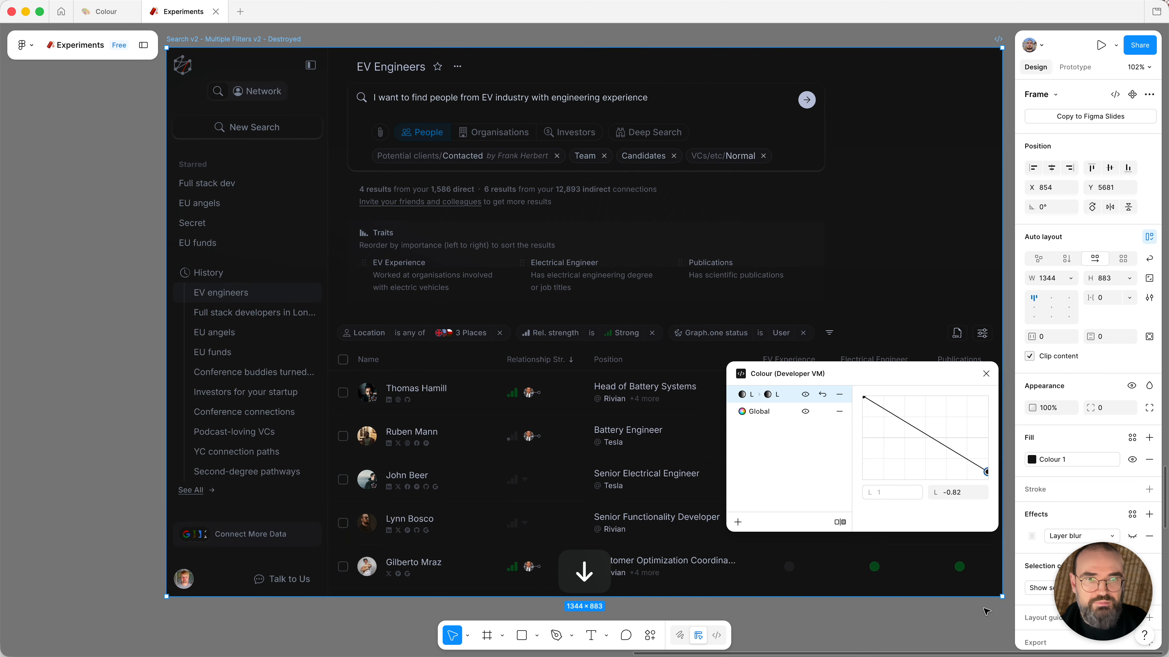
key("Up")
key("Up")
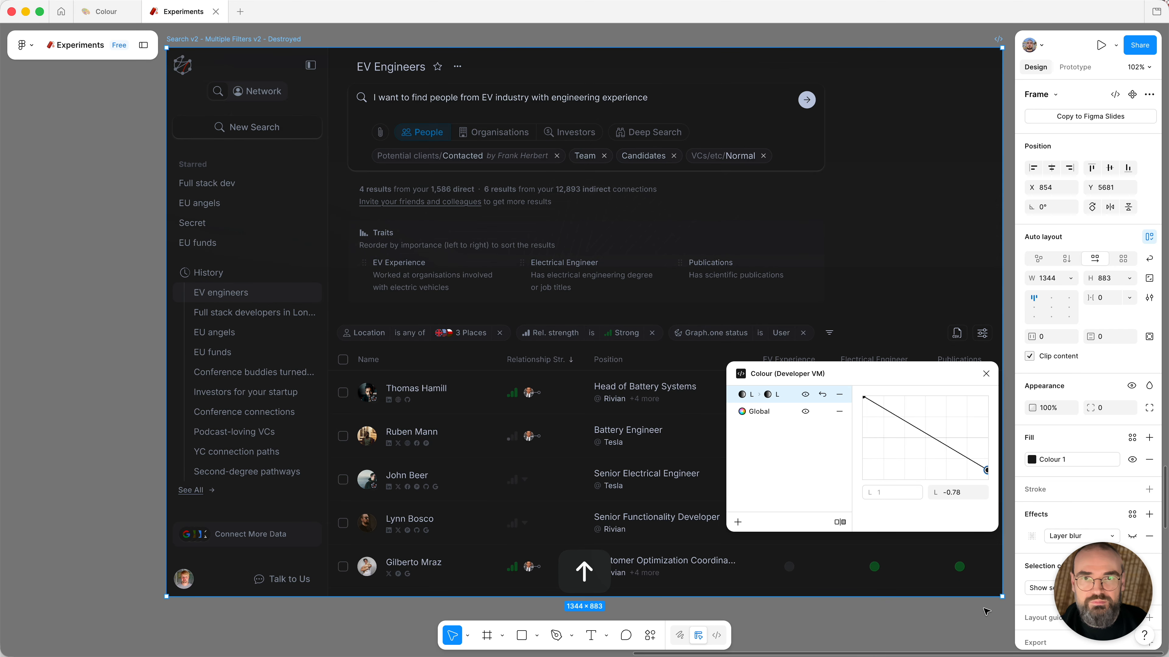
key("Down")
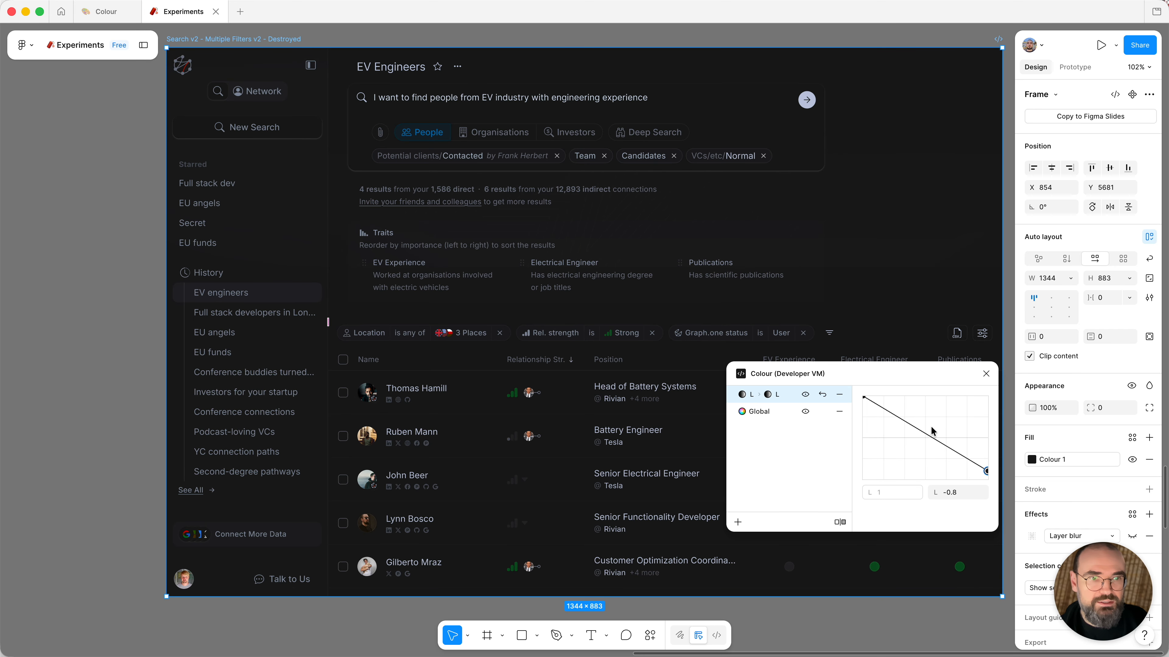
Step: Try a middle curve point with output 0.04, shifting its input lightness between 0.45 and 0.75, and delete the point
left_click(930, 437)
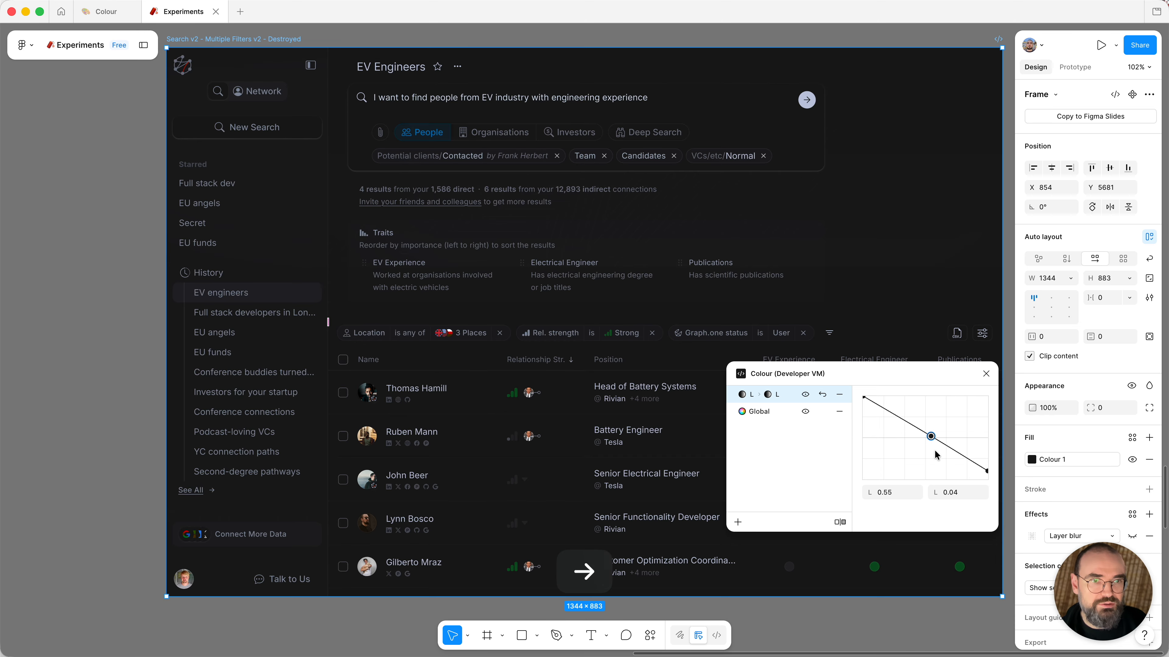
key("shift+Left")
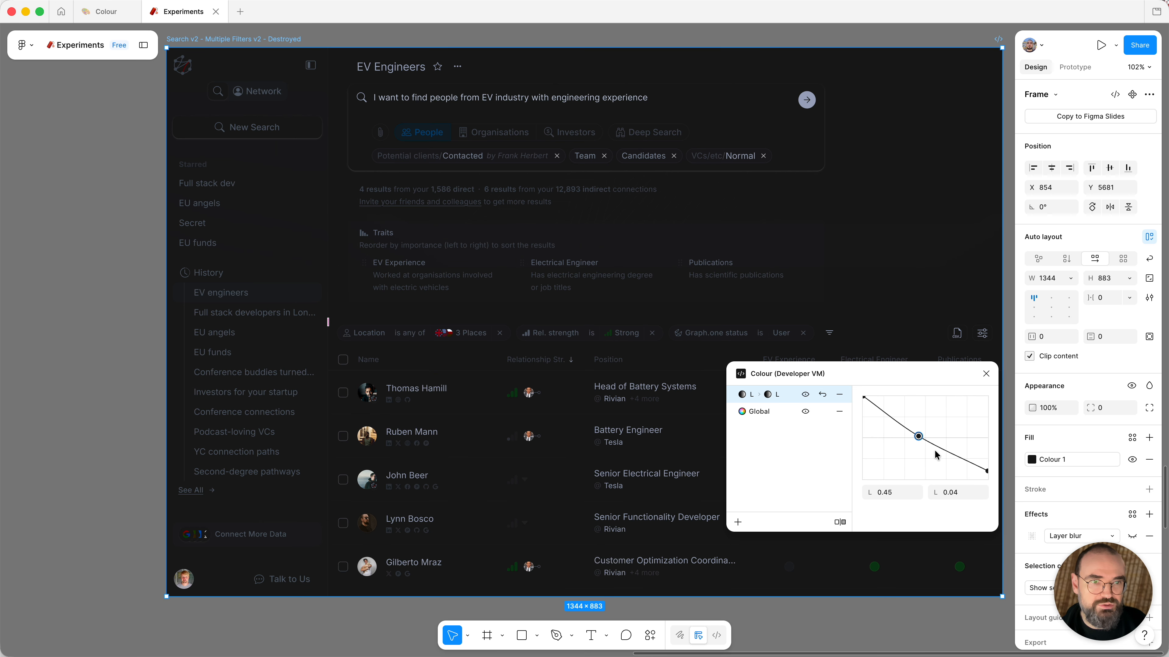
key("shift+Right")
key("shift+Right")
key("shift+Right")
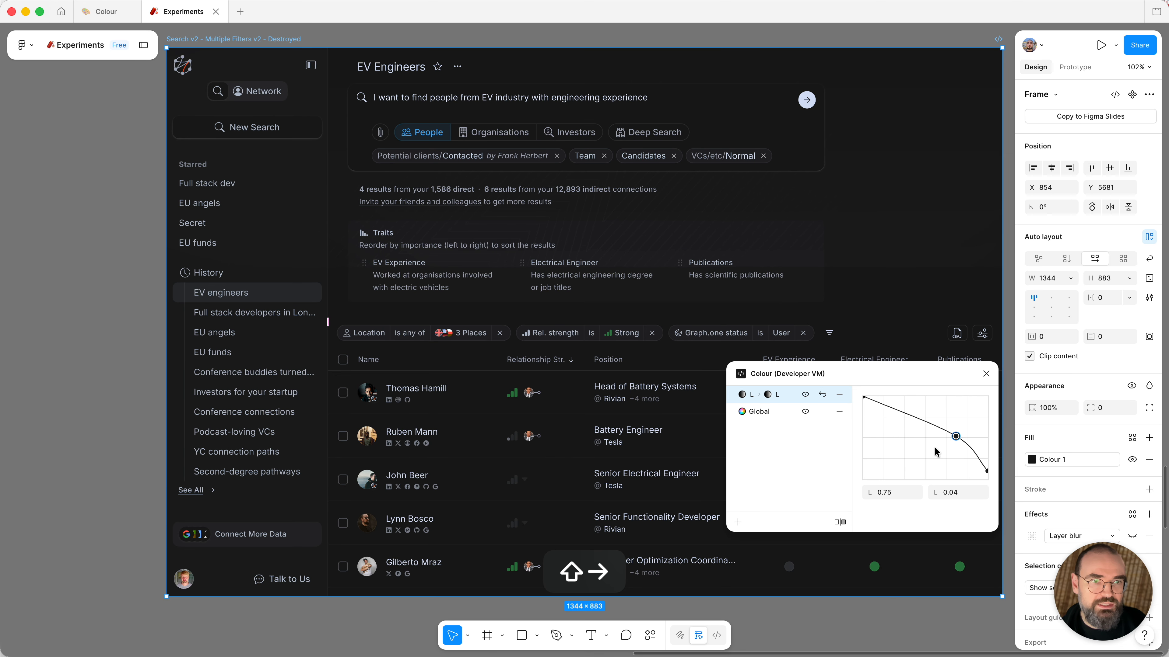
key("Left")
key("Left")
key("Left")
key("Left")
key("Left")
key("Left")
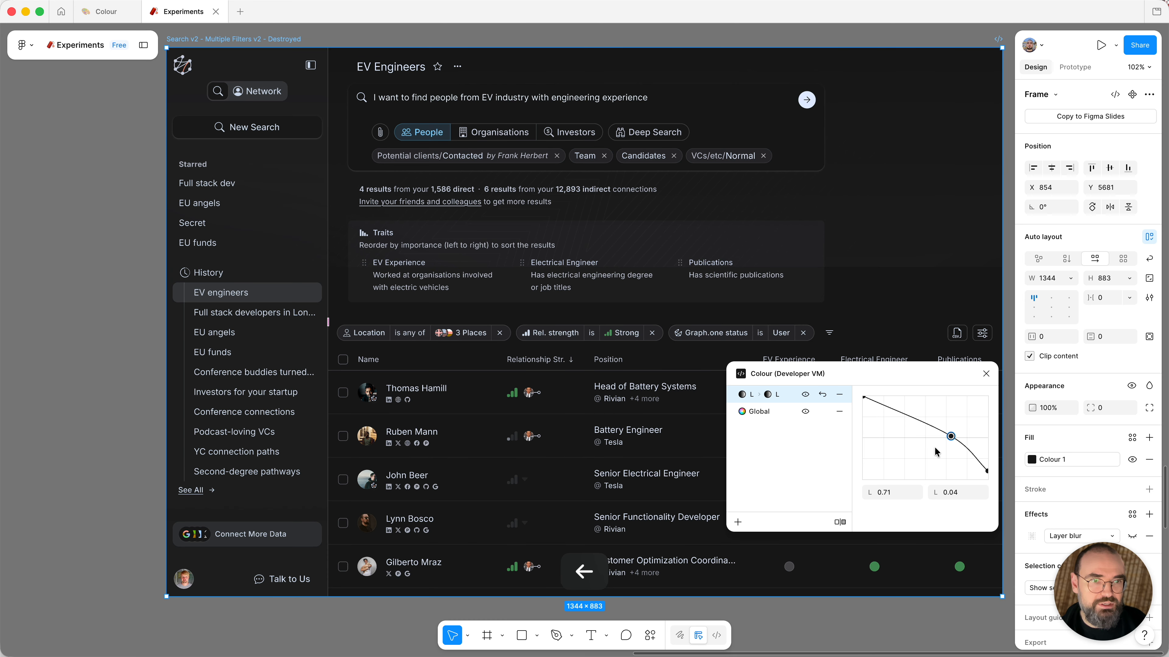
key("BackSpace")
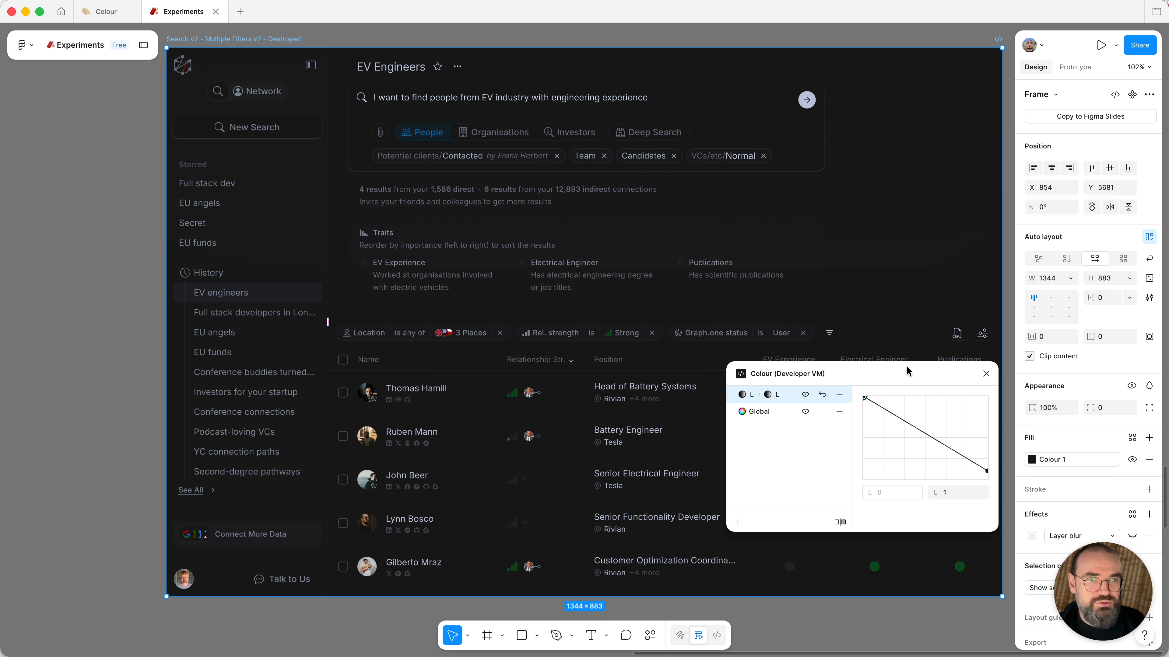
Step: Cycle the selection between the curve's two end points, finishing on the white end
key("Tab")
key("shift+Tab")
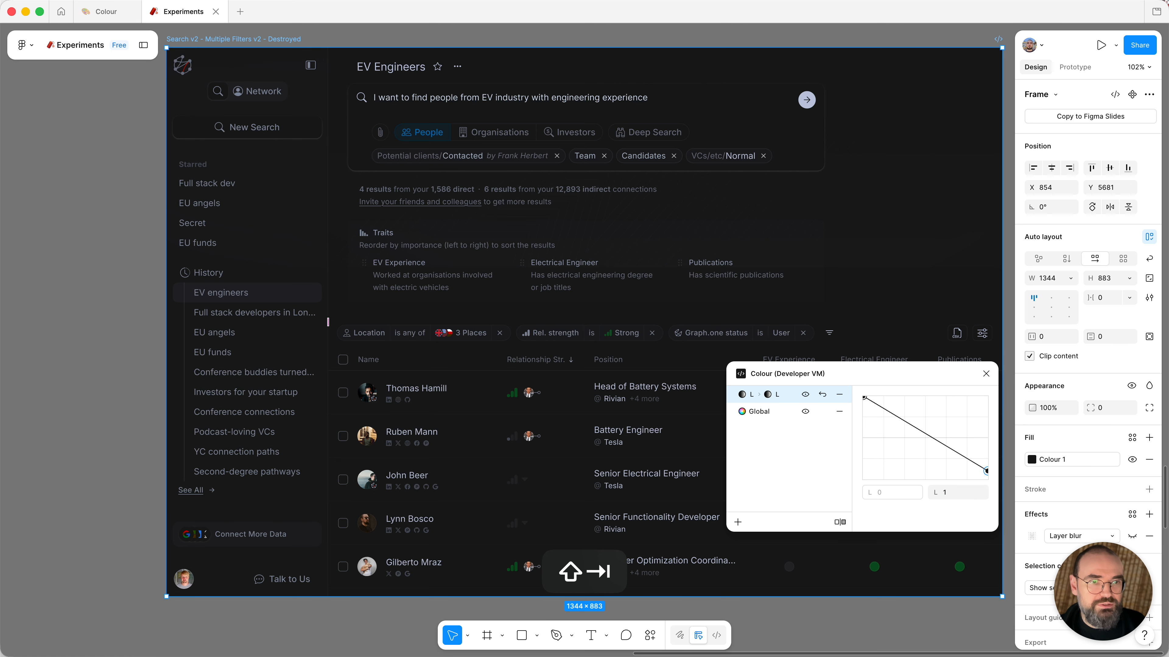
key("Tab")
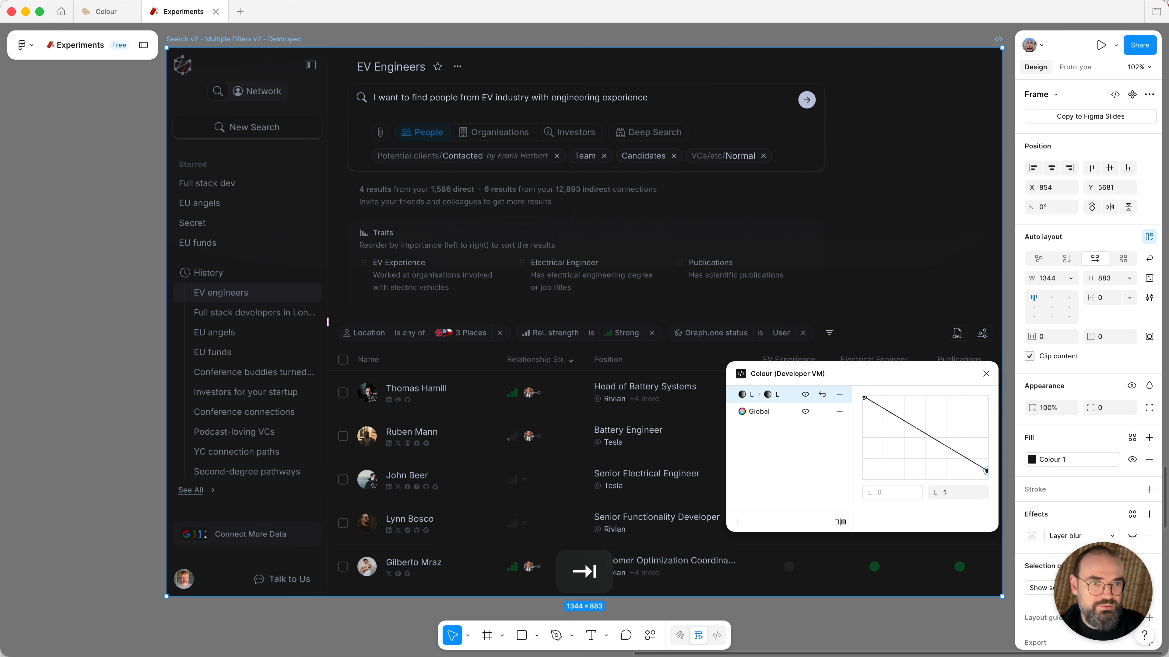
key("shift+Tab")
key("Tab")
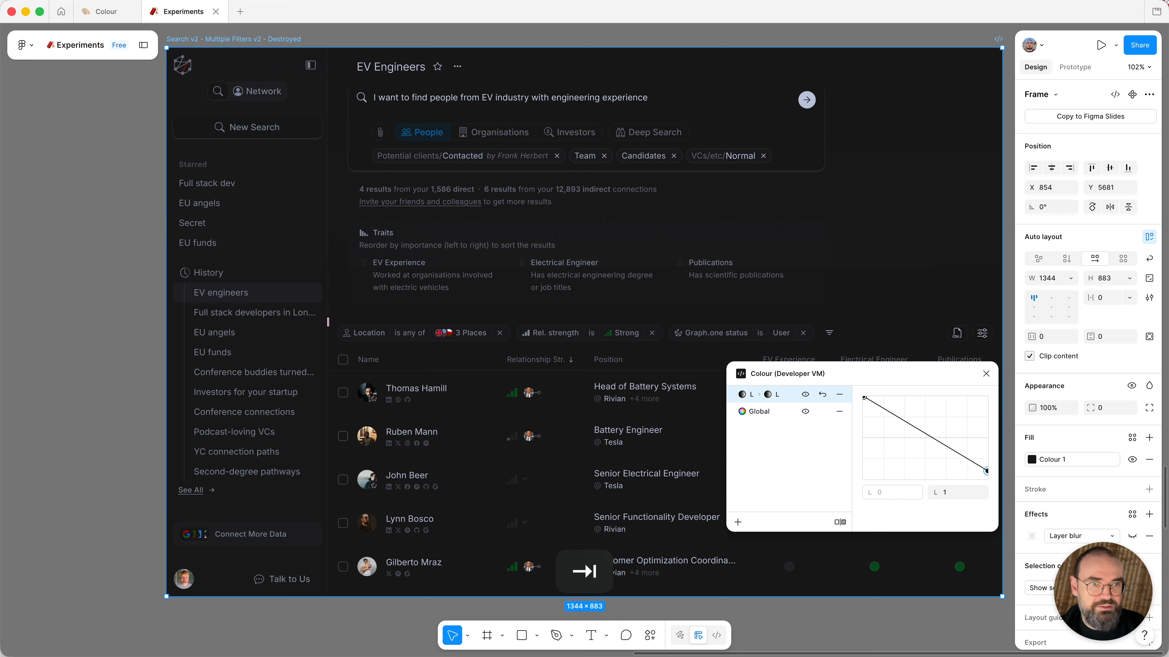
key("Return")
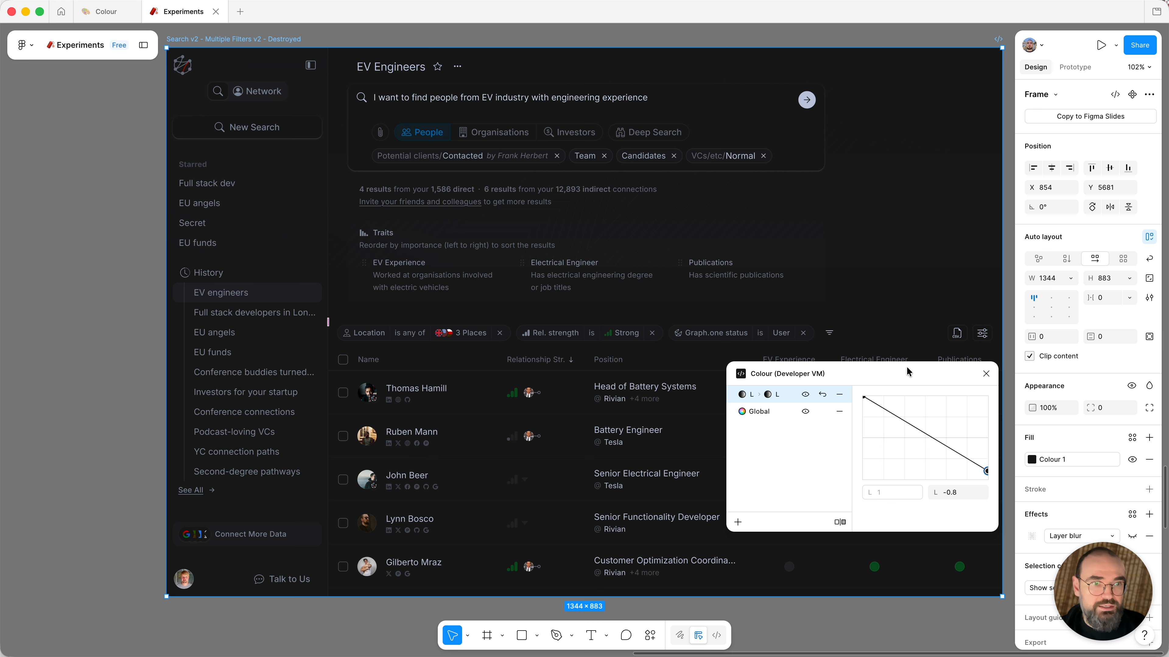
Step: Nudge the curve's white end up and down in large and small increments, bringing it back to -0.8
key("shift+Up")
key("shift+Down")
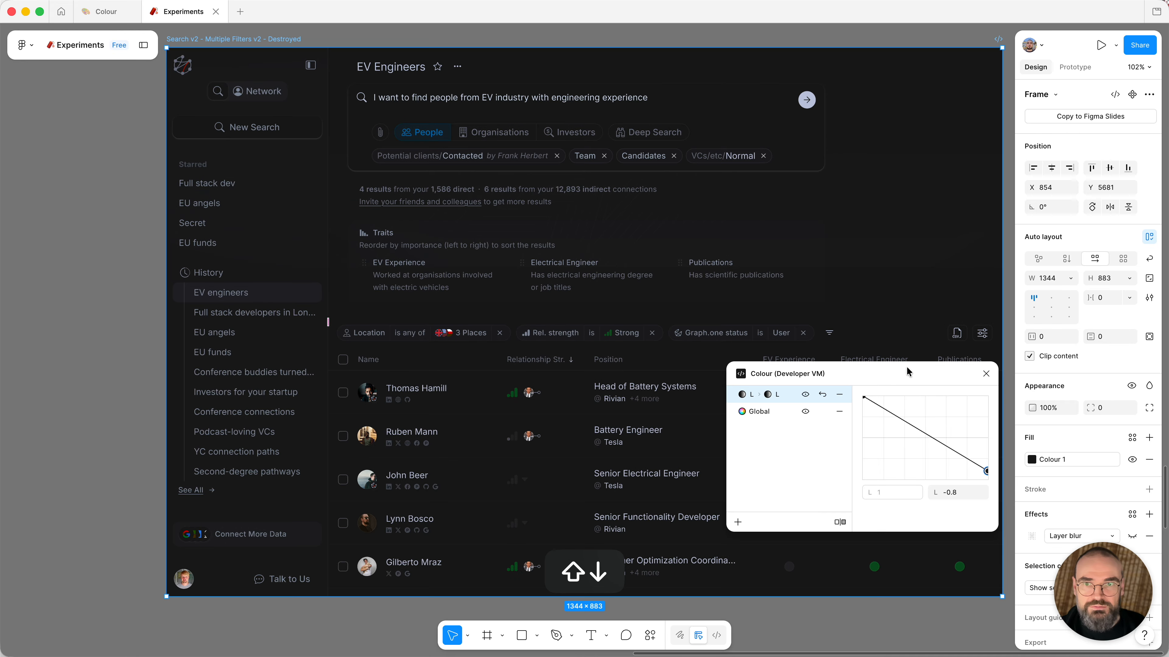
key("Up")
key("Up")
key("Up")
key("Up")
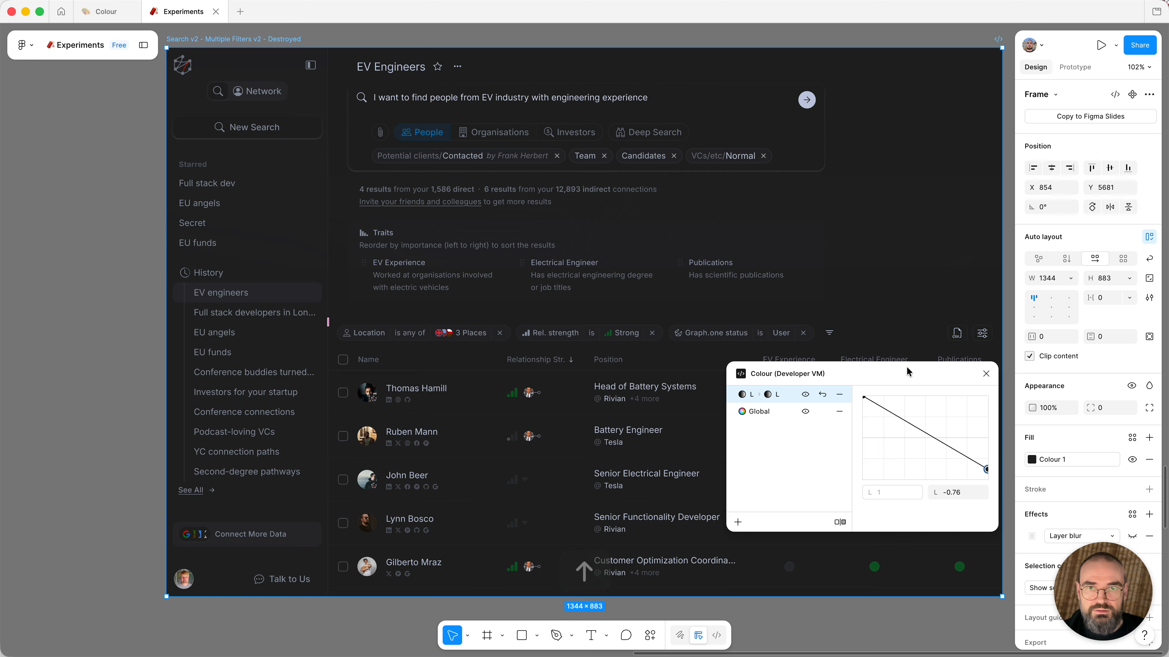
key("Down")
key("Down")
key("Down")
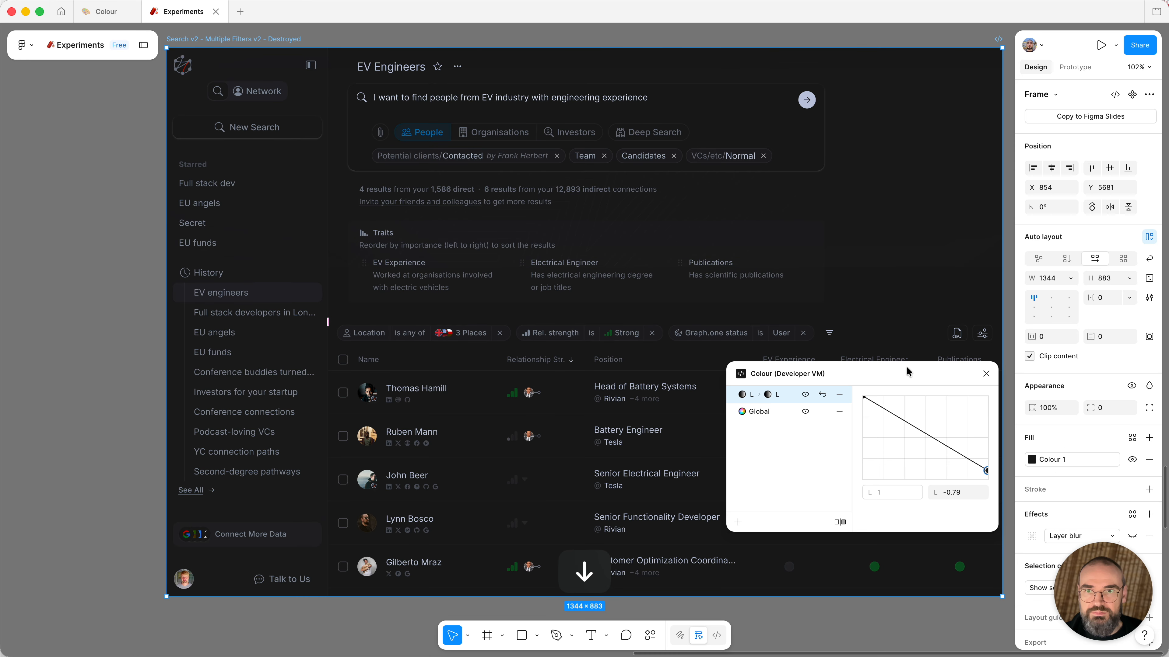
key("Down")
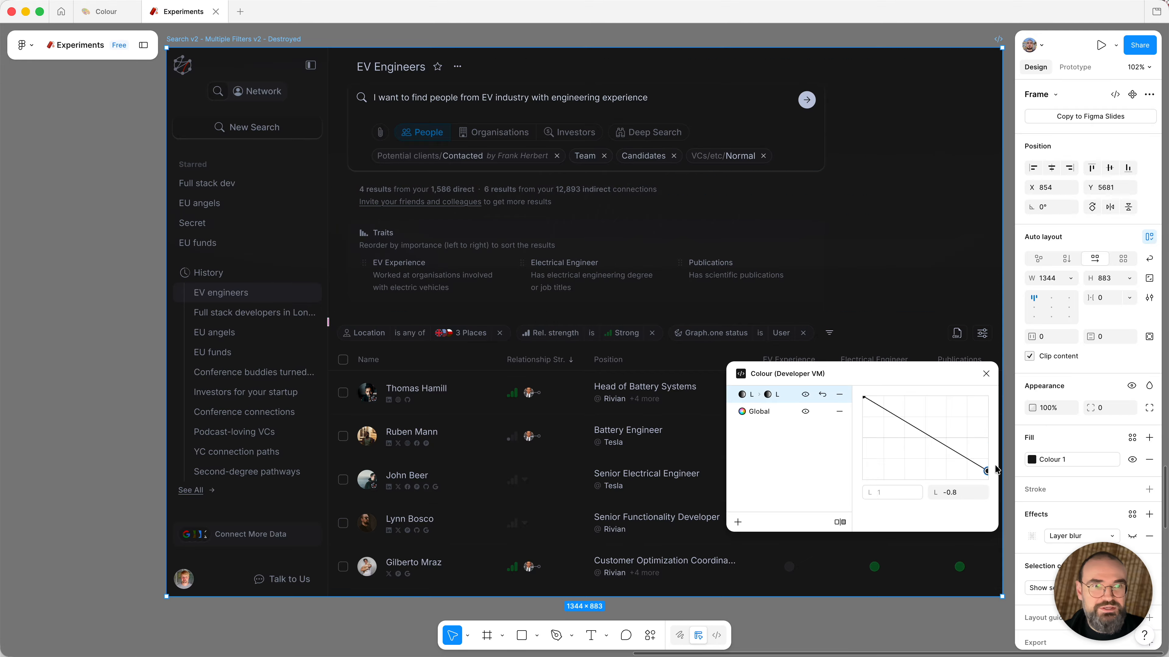
Step: Toggle the inverting adjustment to compare, and add a second, enabled lightness-to-lightness adjustment above it
left_click(805, 395)
left_click(804, 395)
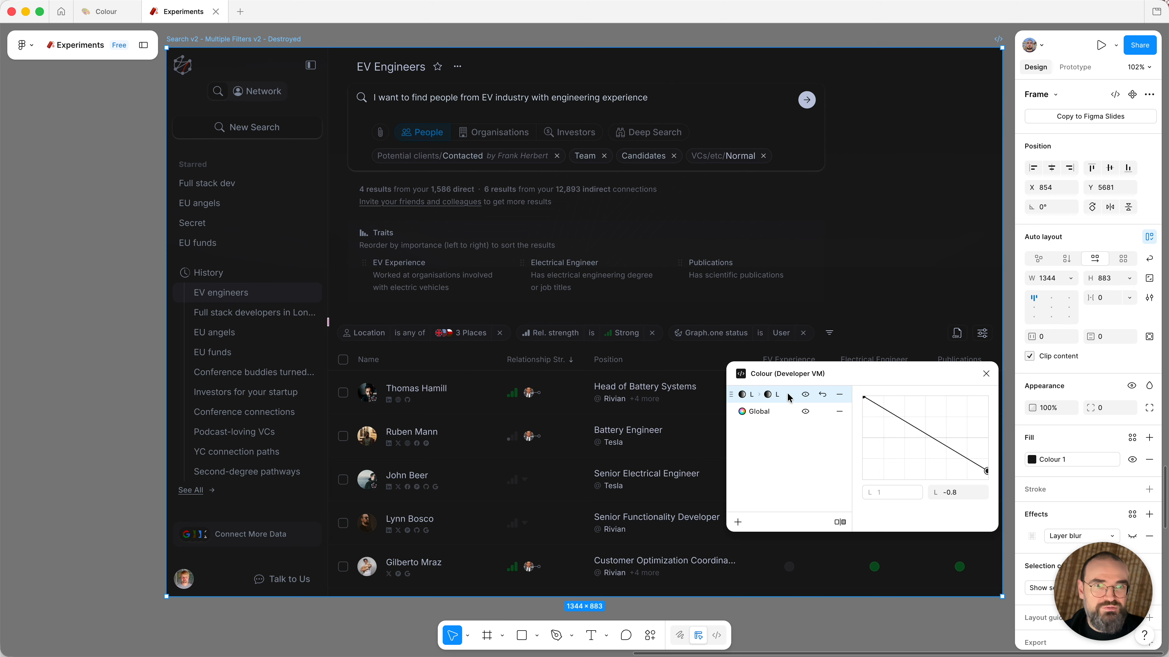
left_click(738, 522)
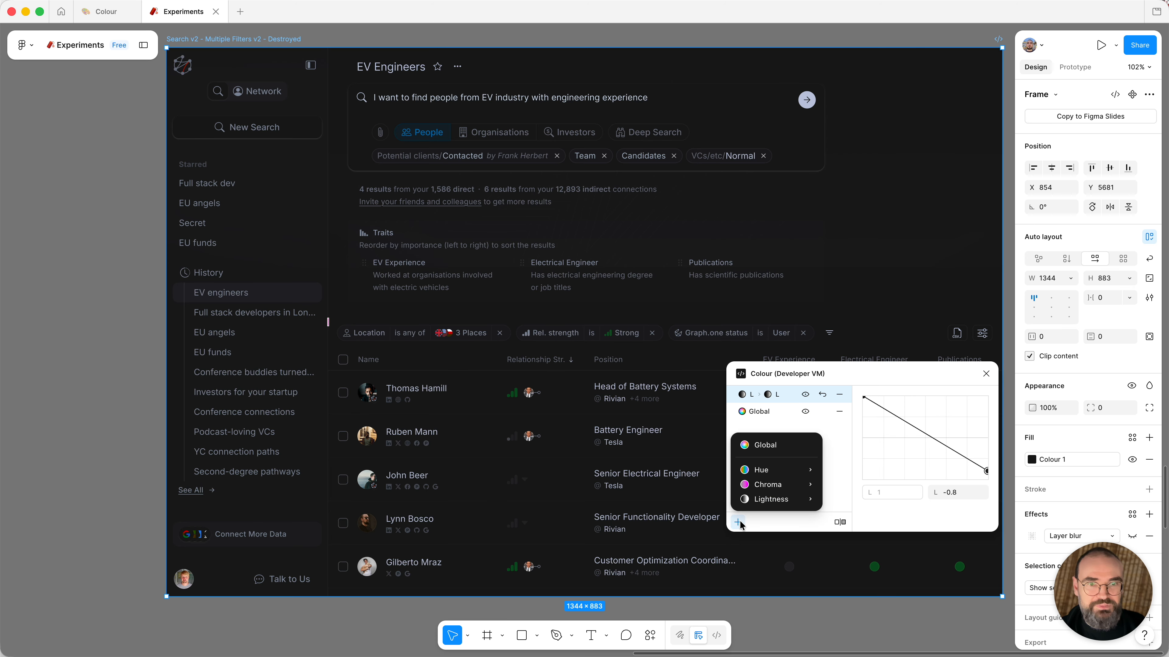
mouse_move(771, 505)
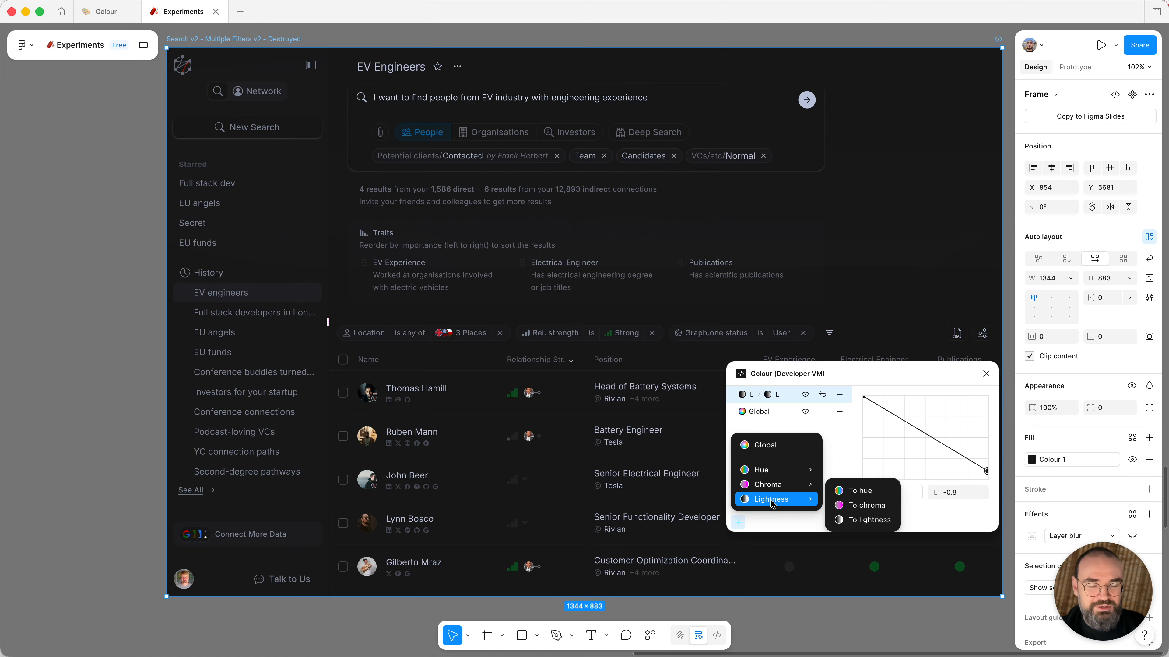
left_click(869, 521)
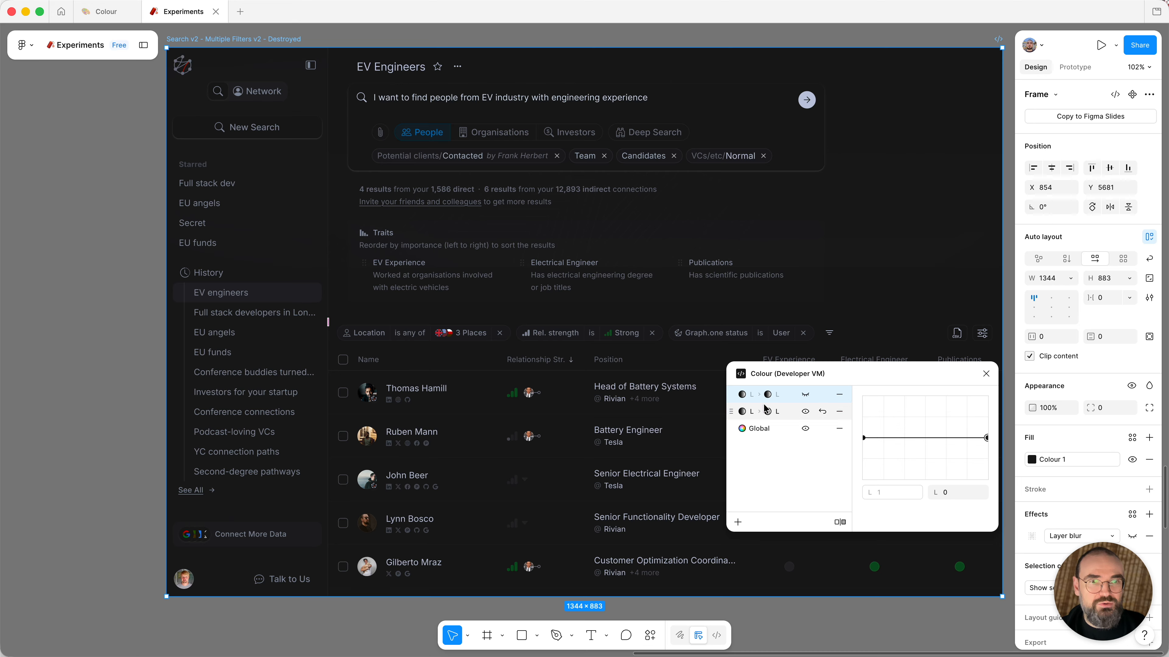
left_click(806, 393)
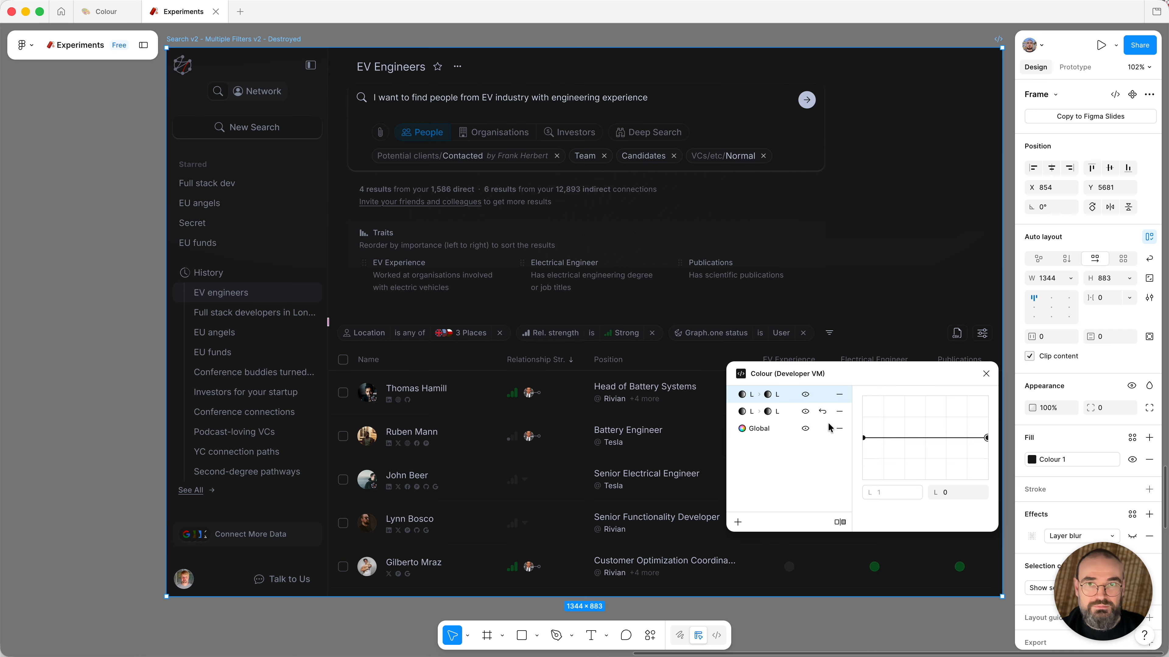
Step: Add a point at lightness 0.5 with output 0 to the second curve, and a slightly raised point near 0.2
left_click(925, 438)
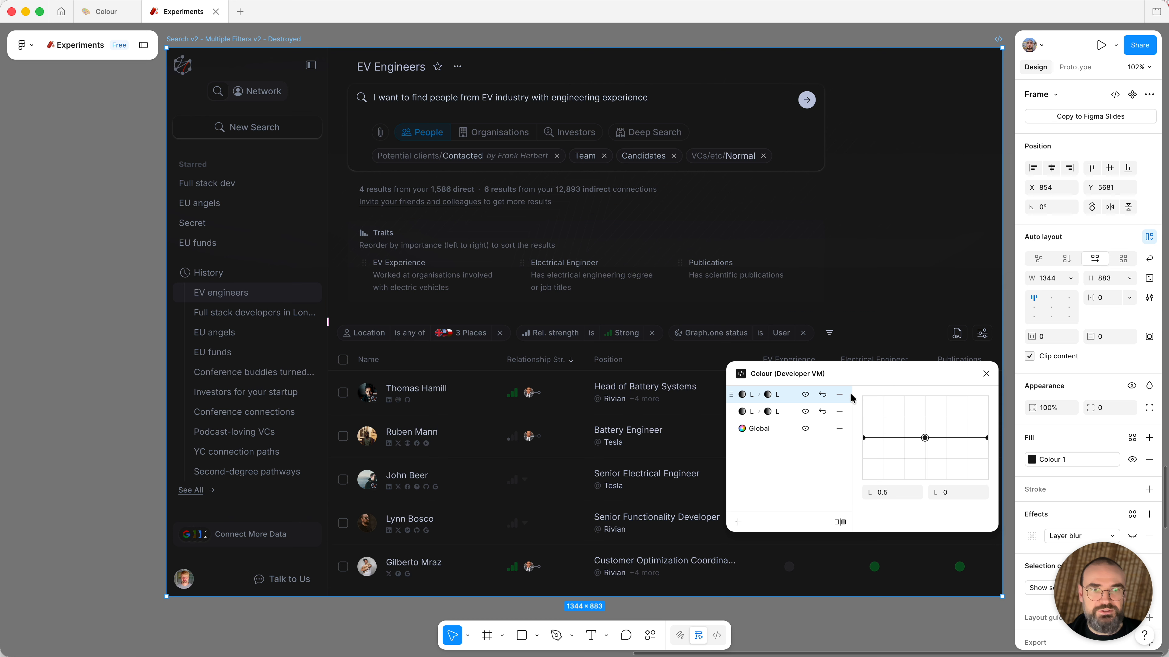
left_click(887, 436)
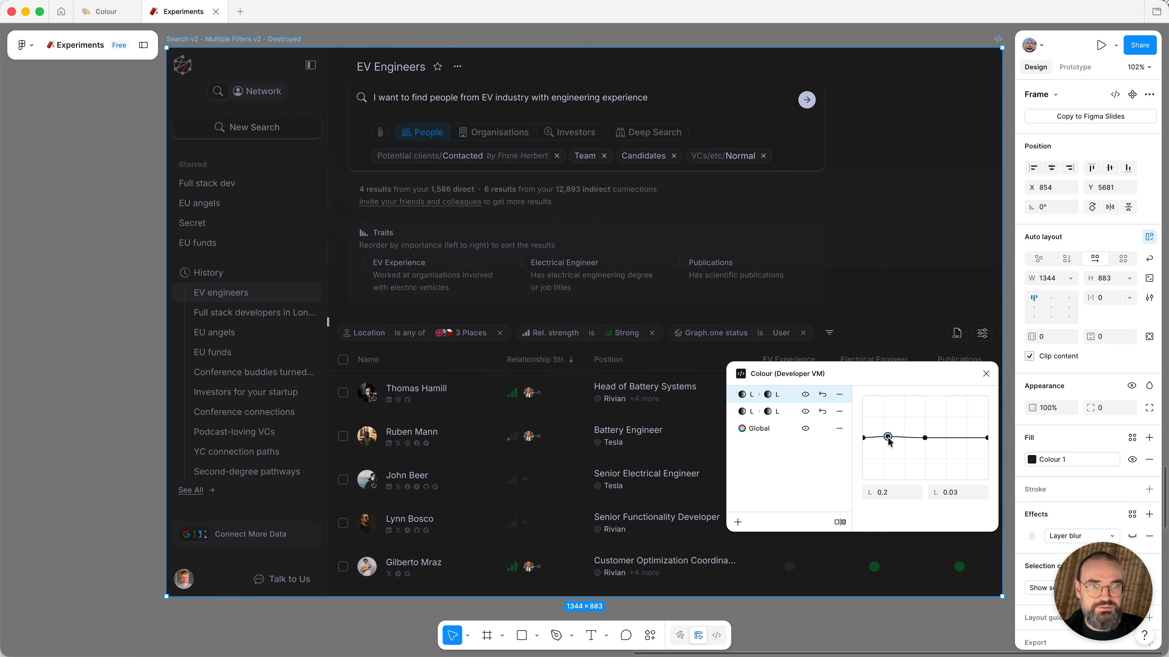
left_click_drag(888, 439, 891, 436)
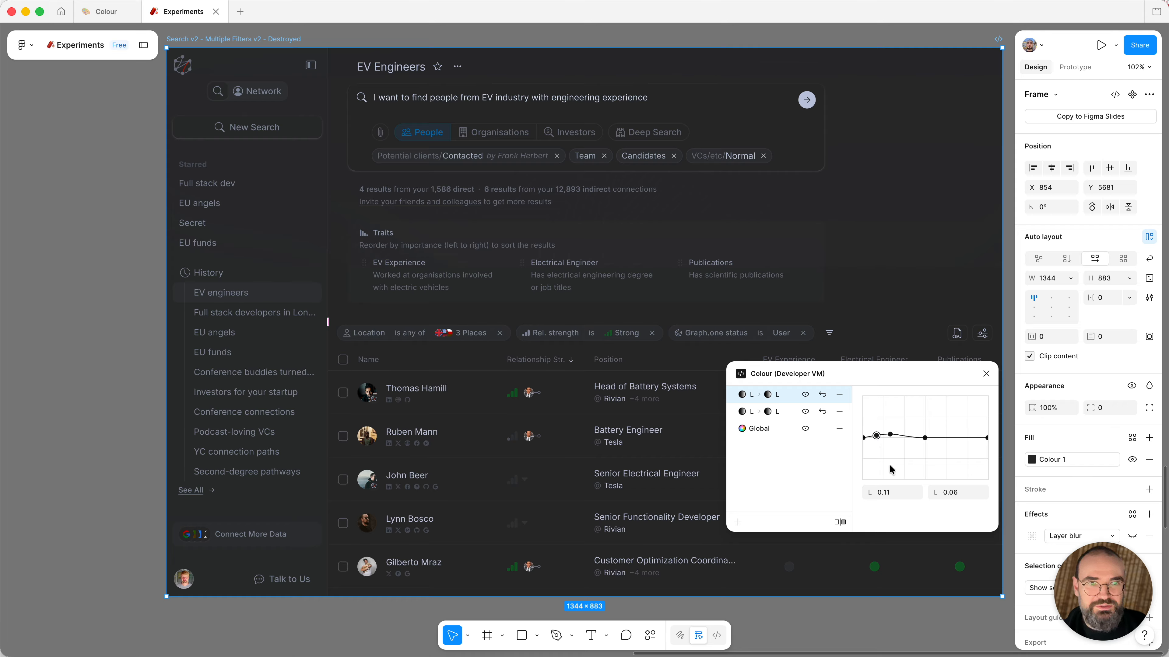
Step: Anchor the second curve's dark end with a point at lightness 0.11 and output 0
key("Down")
key("Down")
key("Down")
key("Down")
key("Down")
key("Down")
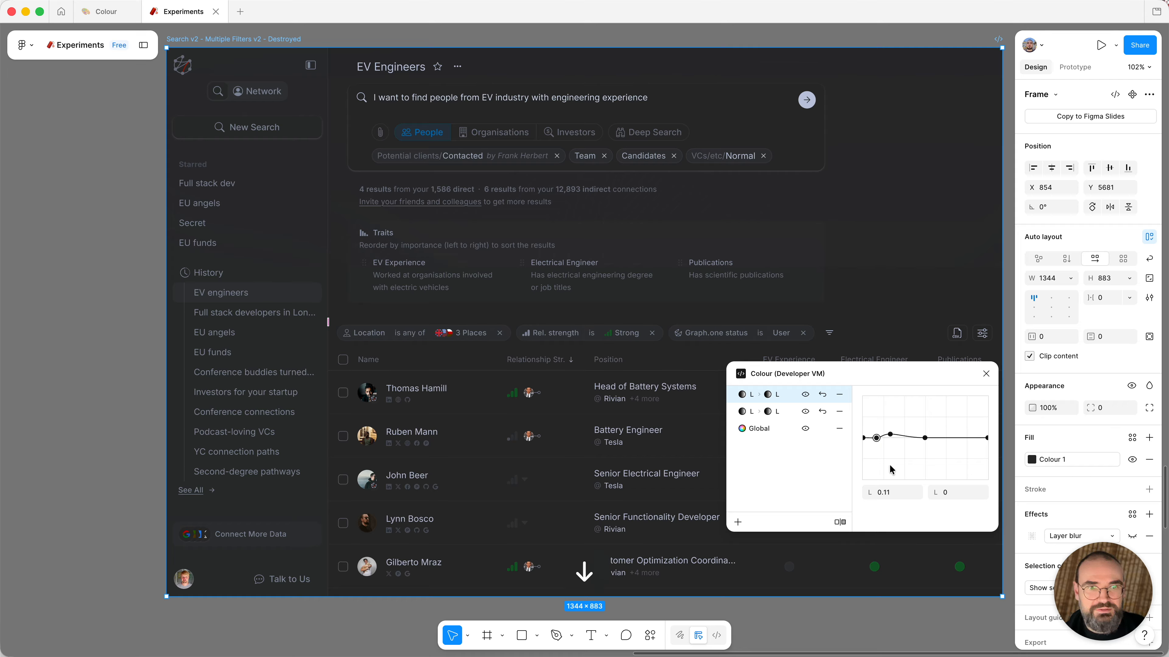
Step: Nudge the second curve's dark anchor point from the low lightness end to about 0.2, keeping its output at 0
key("Up")
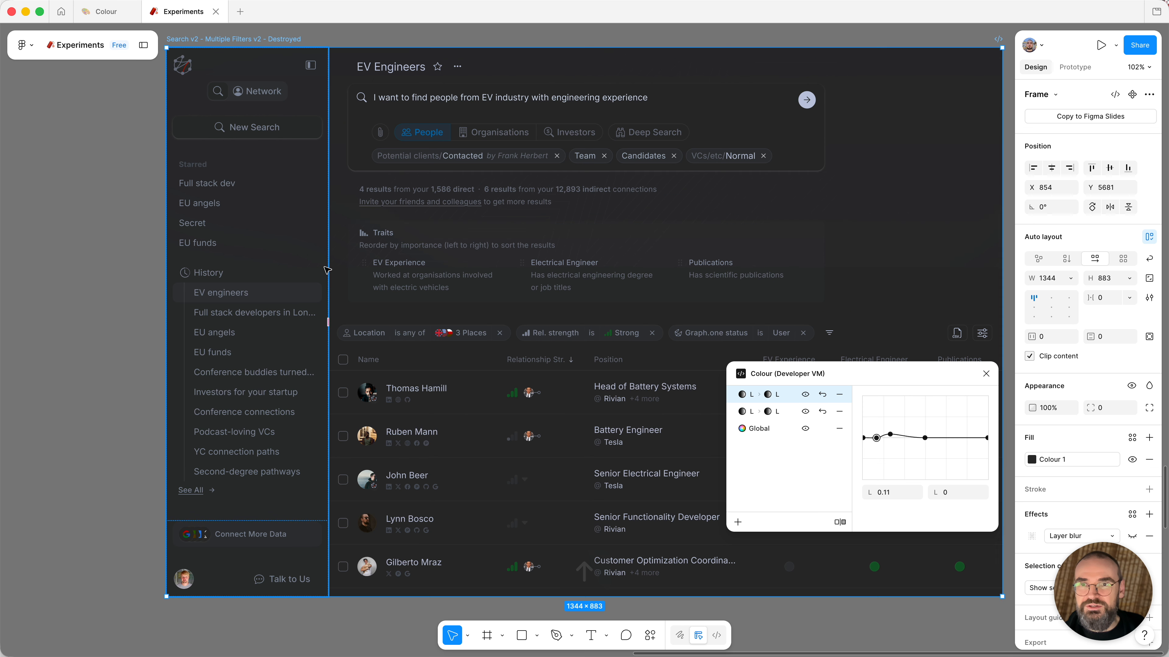
key("Right")
key("Right")
key("Right")
key("Right")
key("Right")
key("Right")
key("Right")
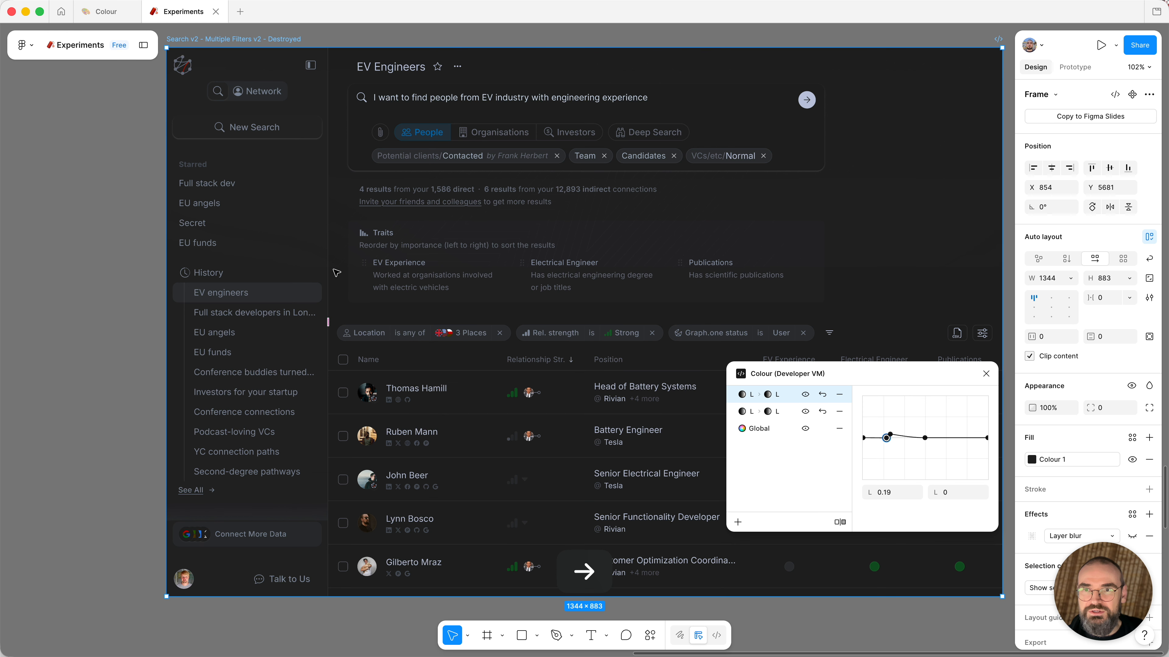
key("Left")
key("Right")
key("Right")
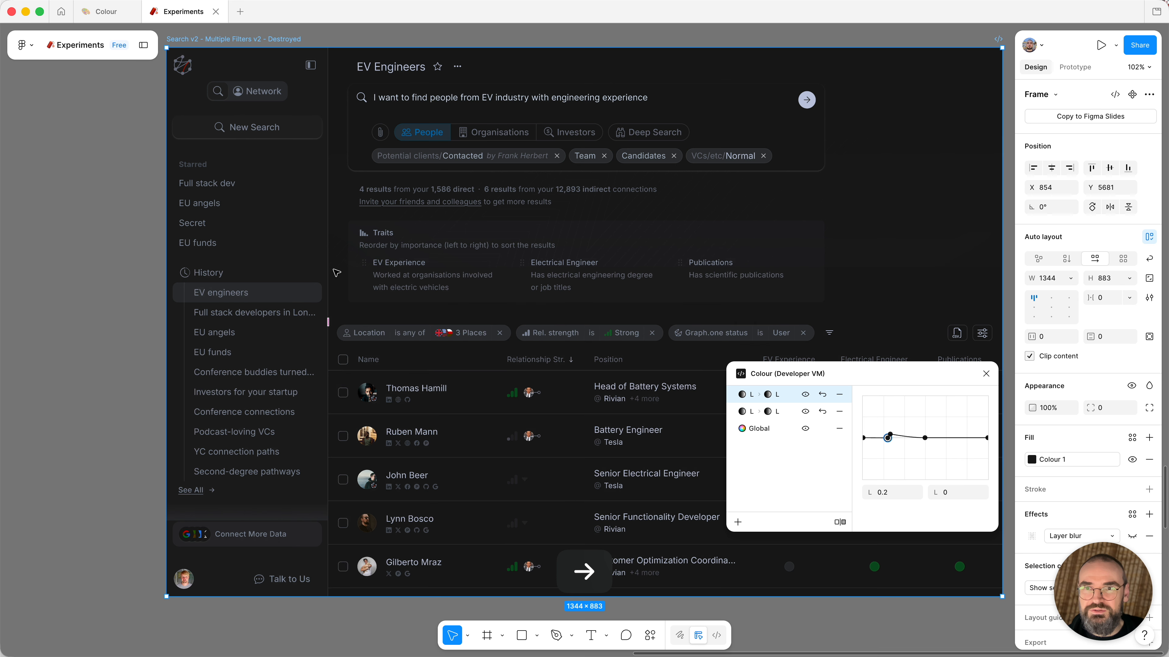
key("Left")
key("Left")
key("Left")
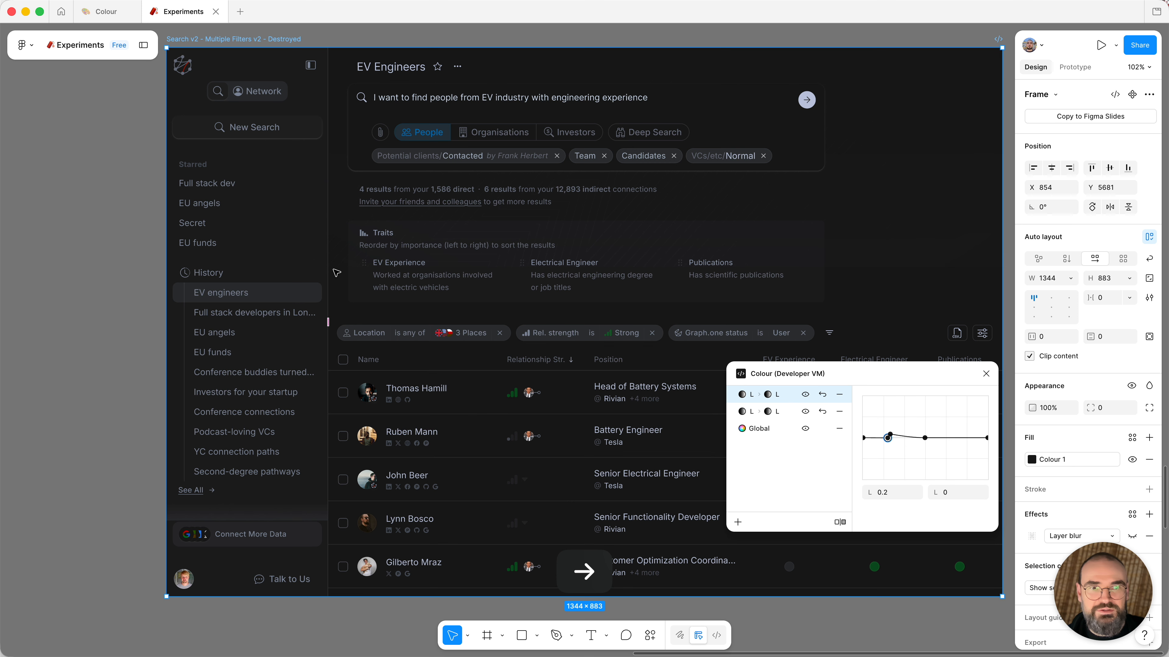
Step: Shift the raised point on the second lightness curve to lightness 0.33, keeping its output at 0.09
left_click_drag(886, 438, 895, 435)
key("BackSpace")
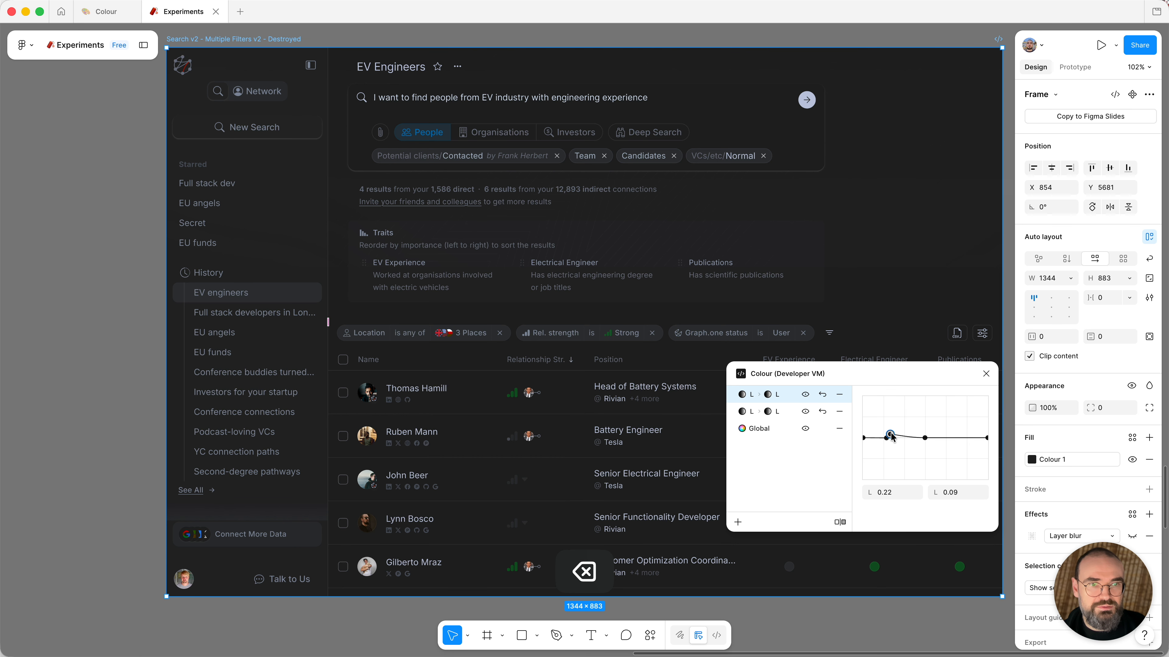
key("Right")
key("Right")
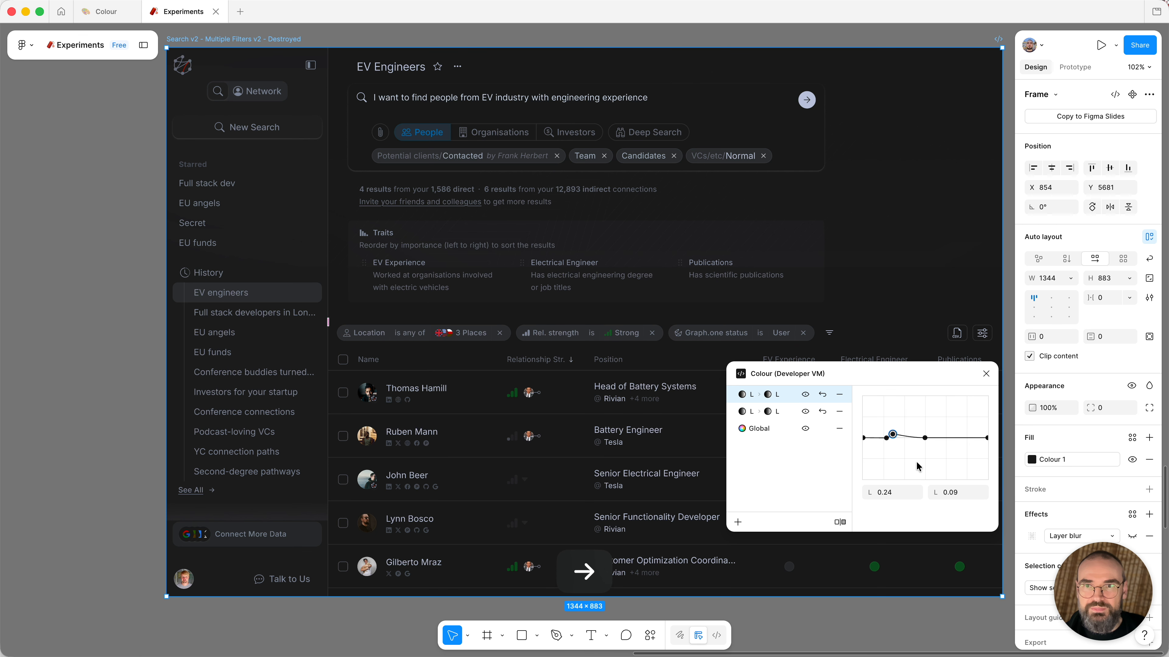
key("Right")
key("Right")
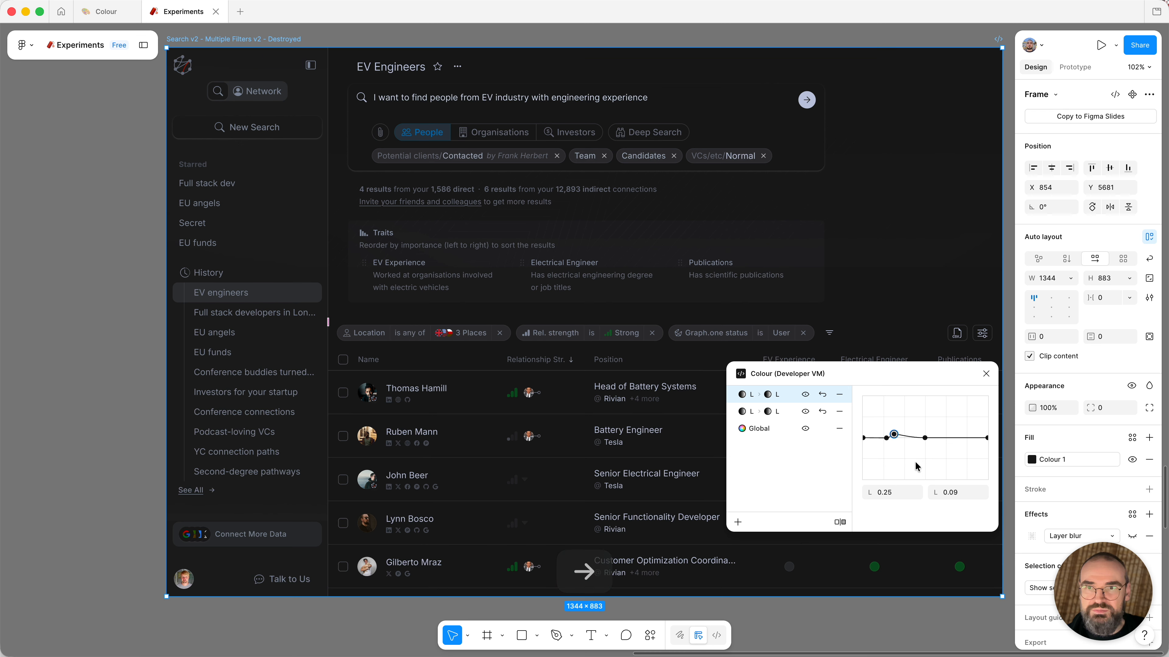
key("Right")
key("Right")
key("Right")
key("Right")
key("Right")
key("Right")
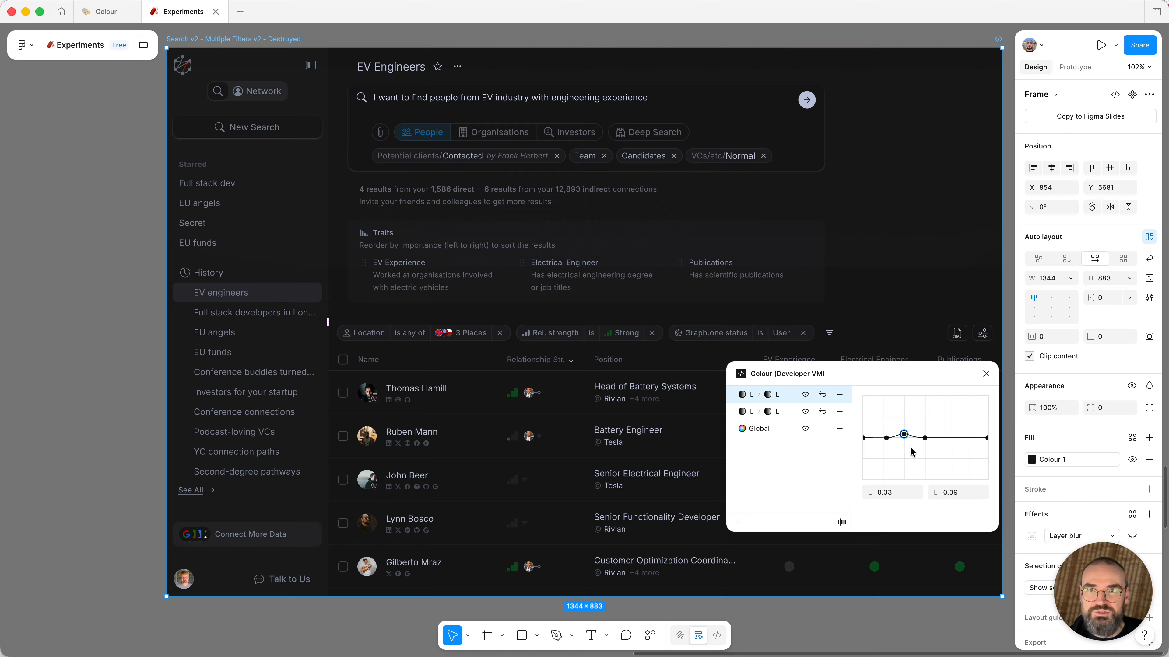
Step: Toggle the second lightness-to-lightness adjustment off and on to compare its effect on the dark frame
left_click(805, 395)
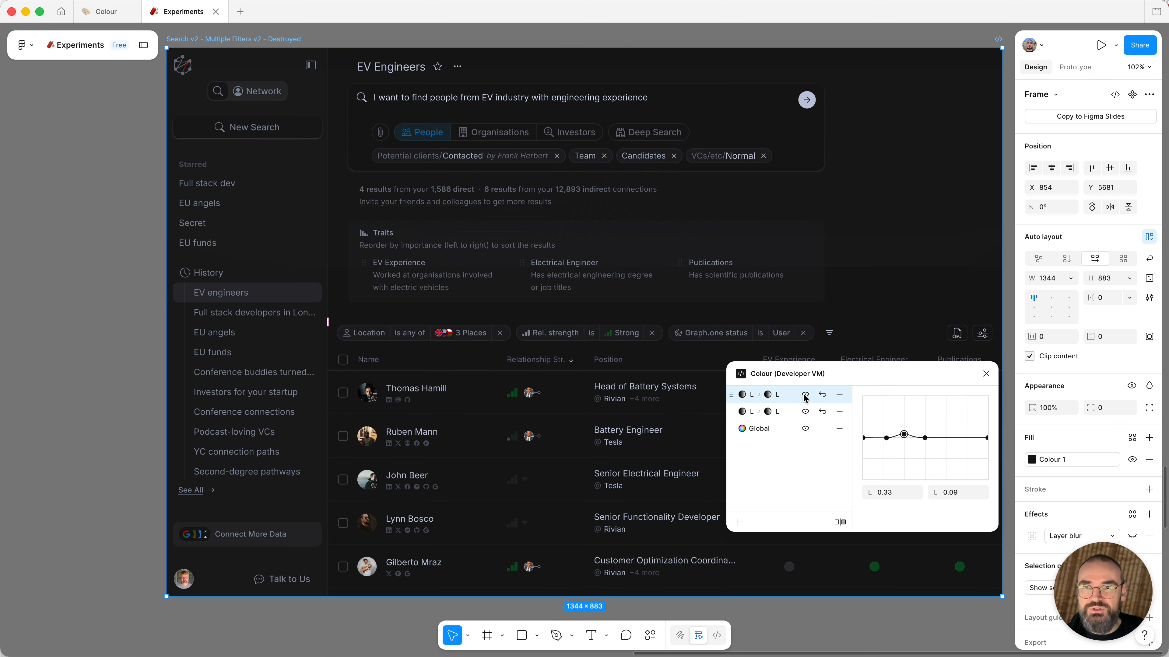
left_click(806, 396)
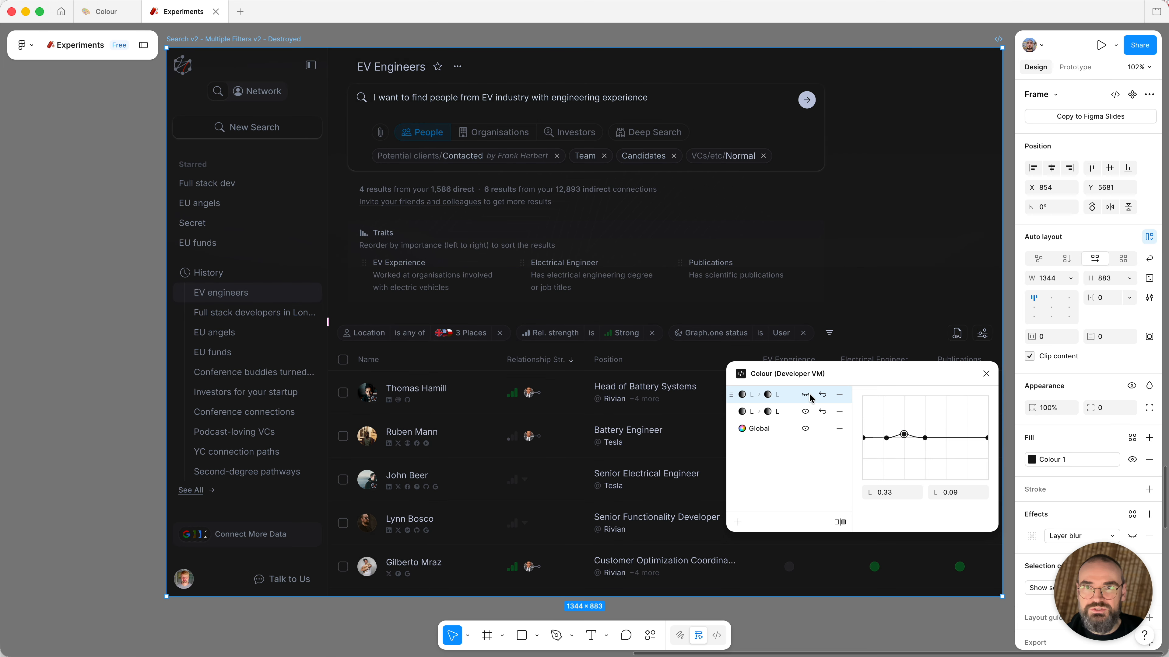
left_click(806, 395)
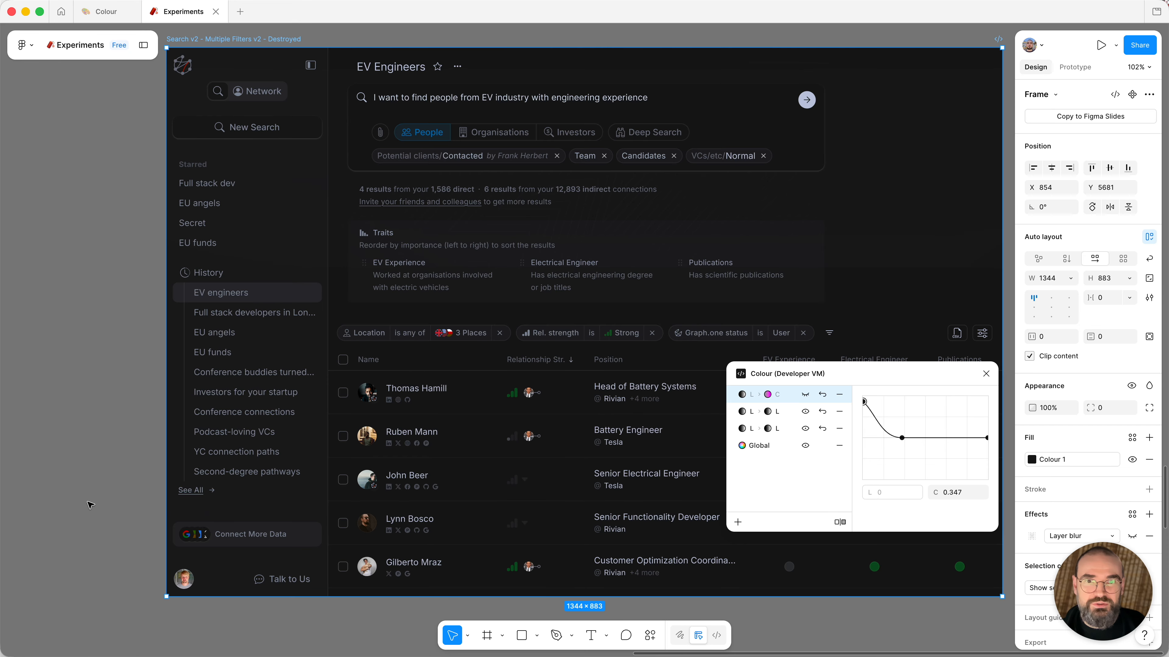
Step: Switch the frame between its original and adjusted colours to compare the effect of the whole adjustment stack
left_click(839, 522)
left_click(839, 522)
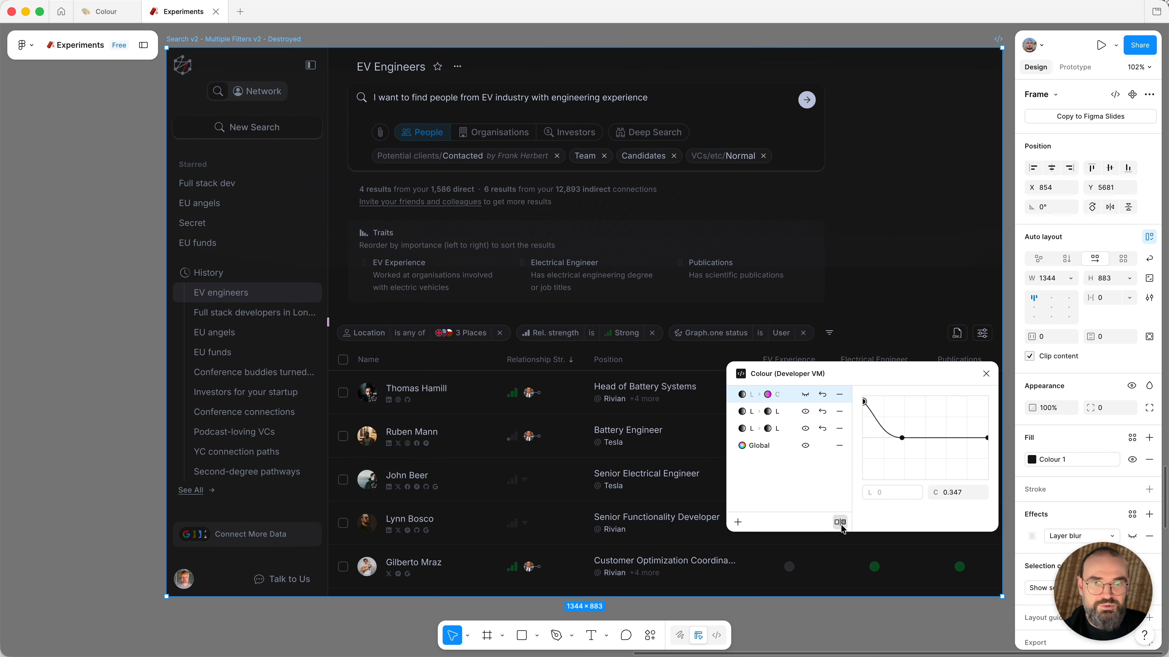
left_click(840, 523)
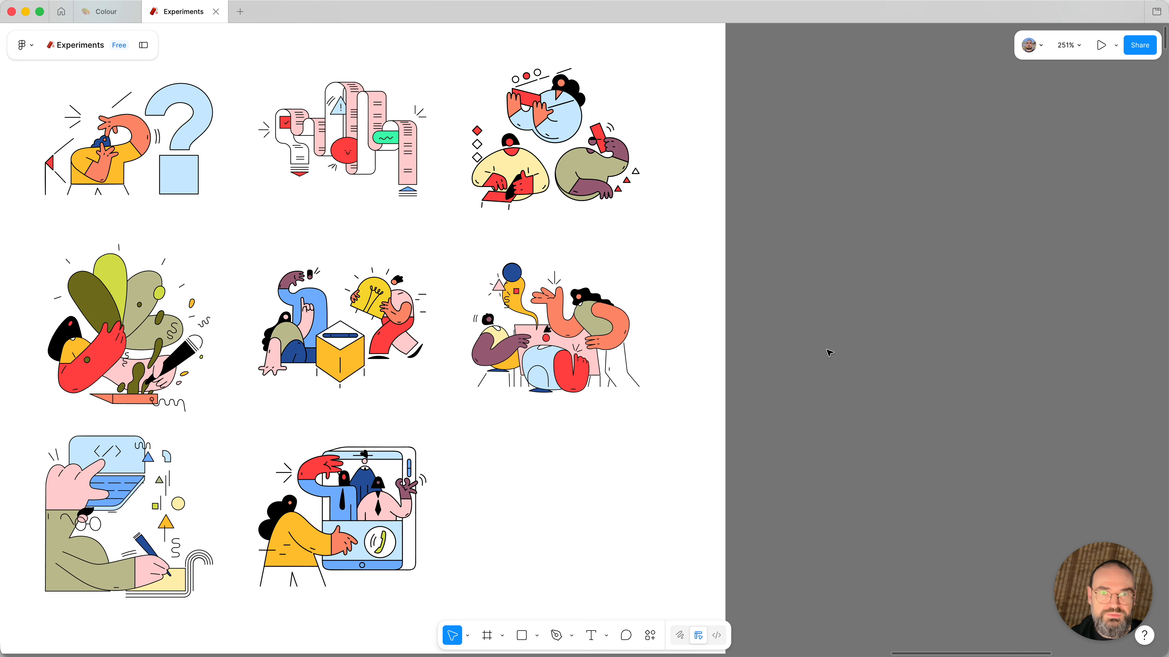
Step: Select the illustrations frame and set the Global adjustment's hue to -100°
left_click(701, 335)
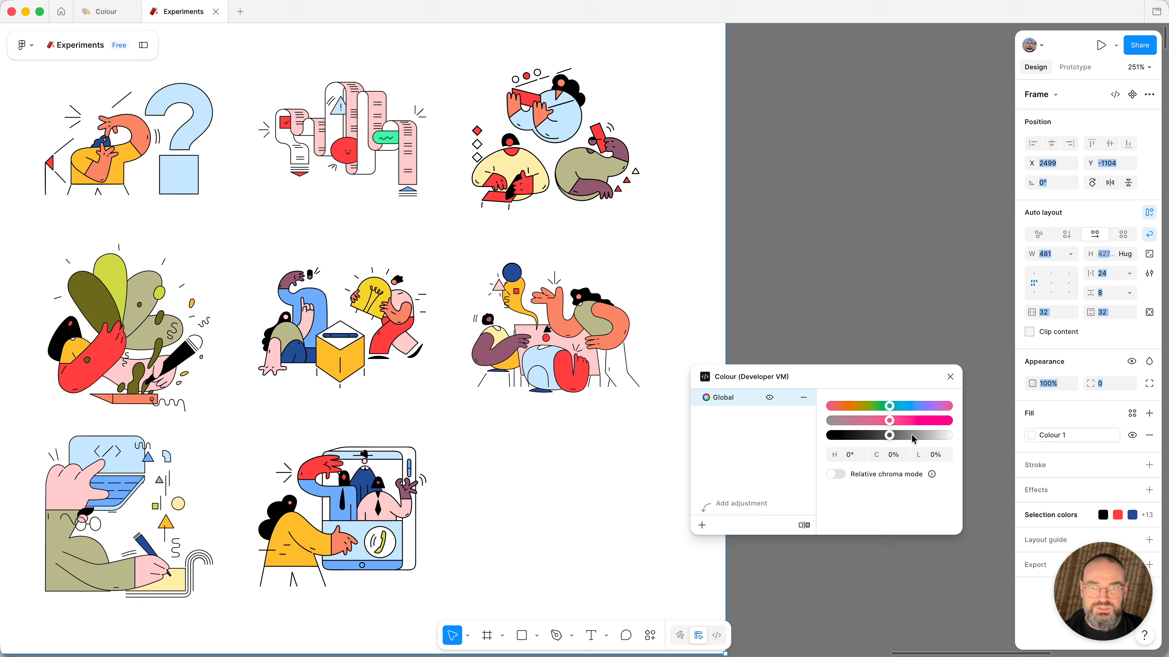
left_click_drag(889, 406, 917, 407)
left_click(867, 457)
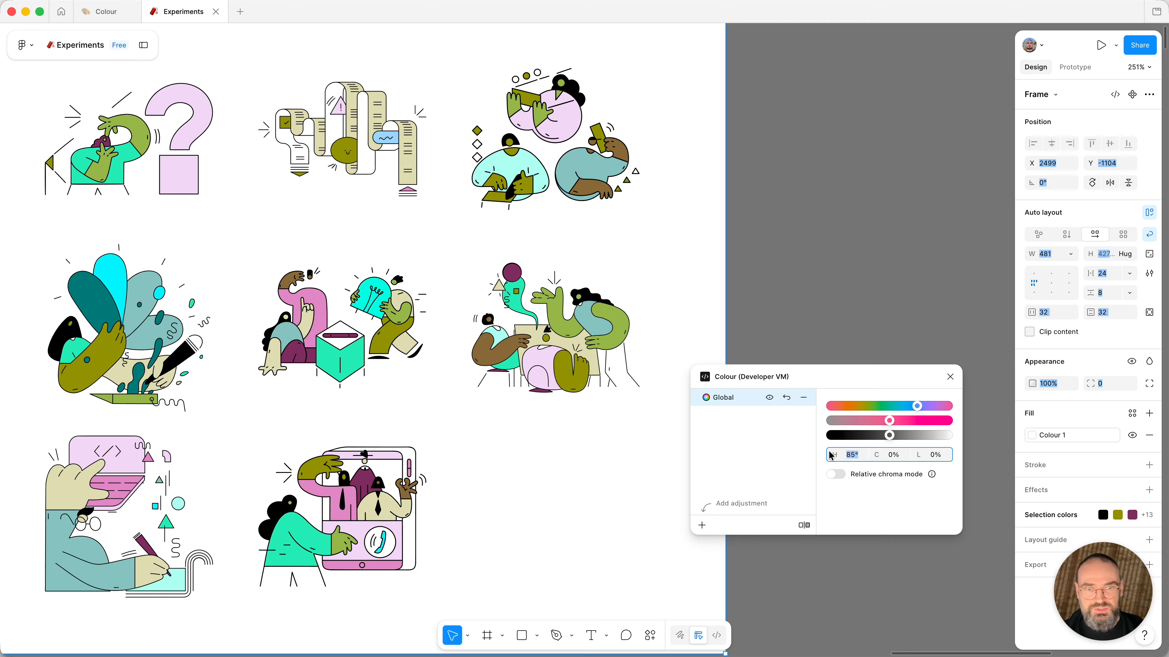
type("-100")
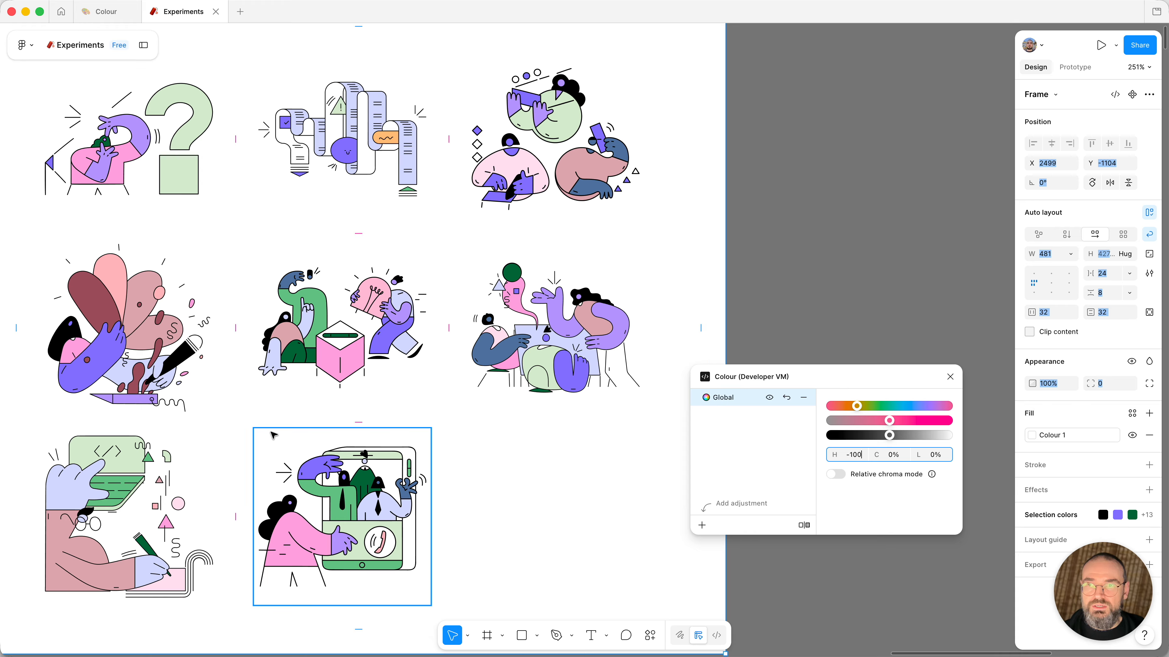
key("Return")
Step: Toggle the Global adjustment off and on several times to compare the original and hue-shifted illustrations, leaving it enabled
left_click(769, 398)
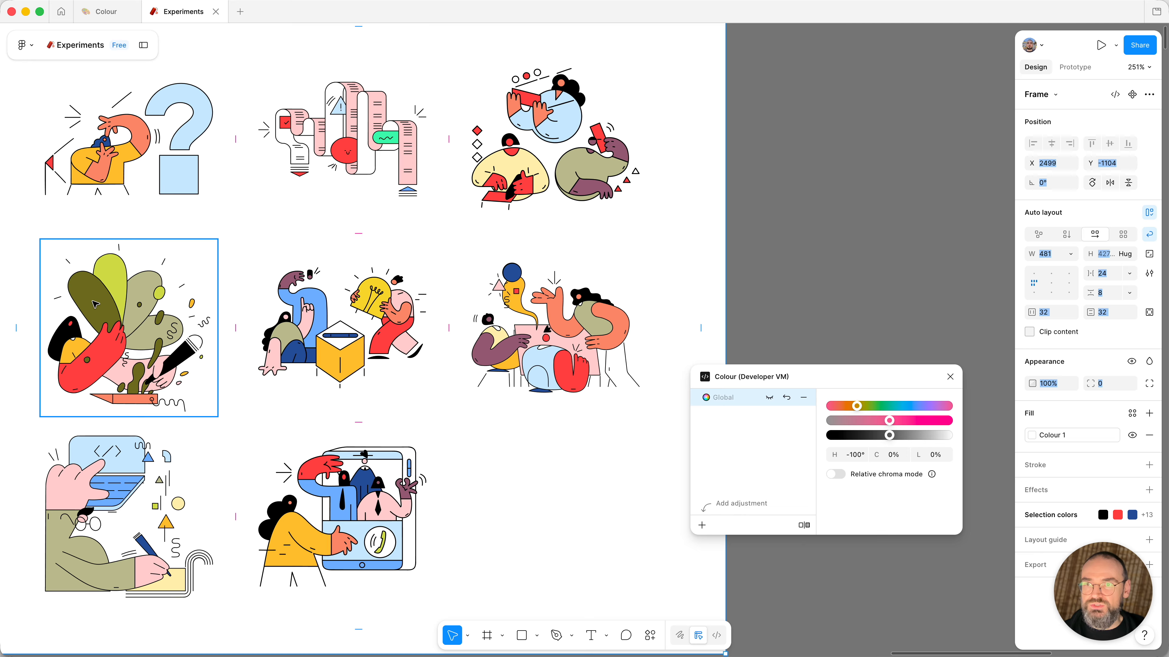
left_click(771, 397)
left_click(771, 398)
left_click(772, 398)
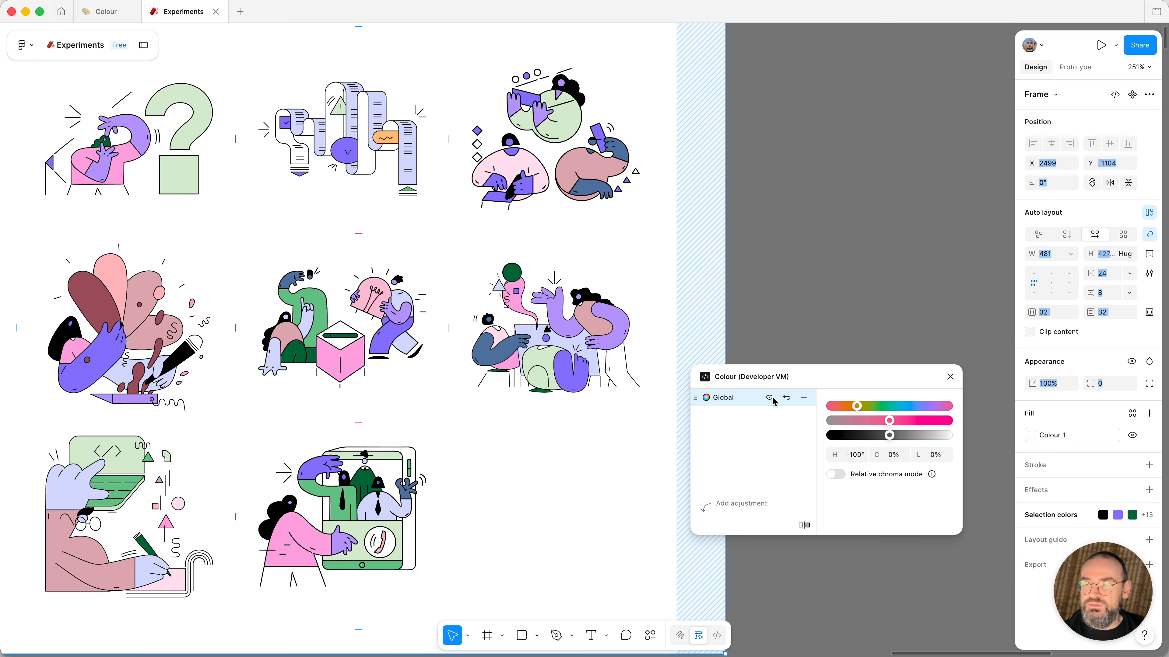
left_click(772, 397)
left_click(772, 398)
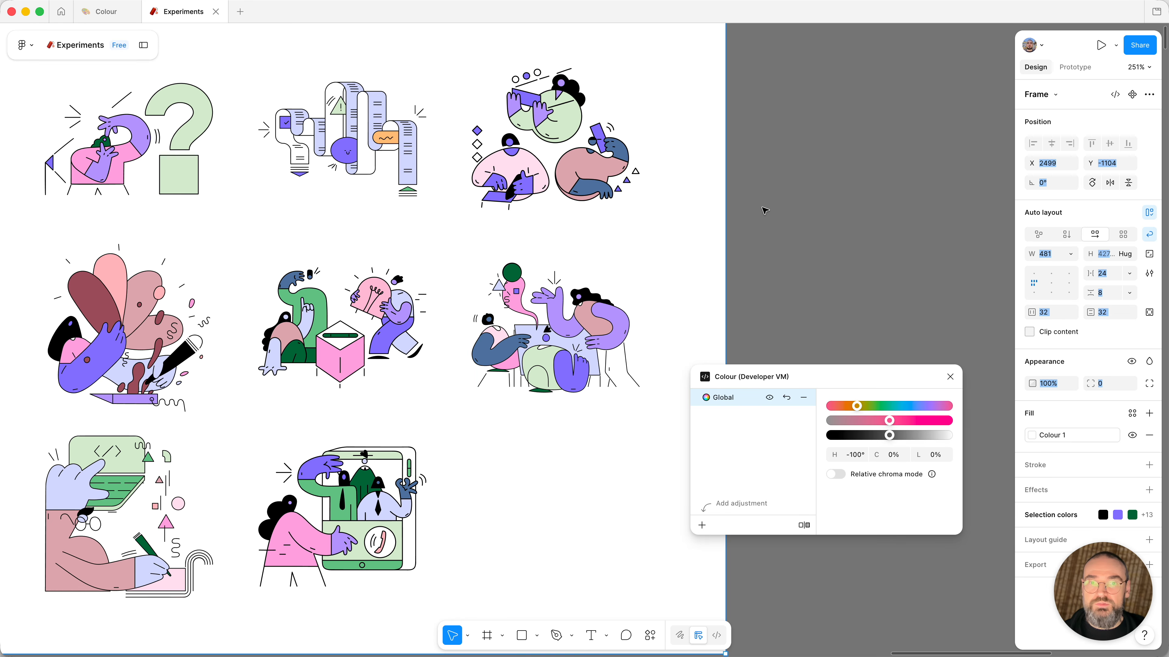
Step: Switch to Affinity and toggle the HSL Shift Adjustment layer's visibility to compare the same illustrations with and without it
key("super+Tab")
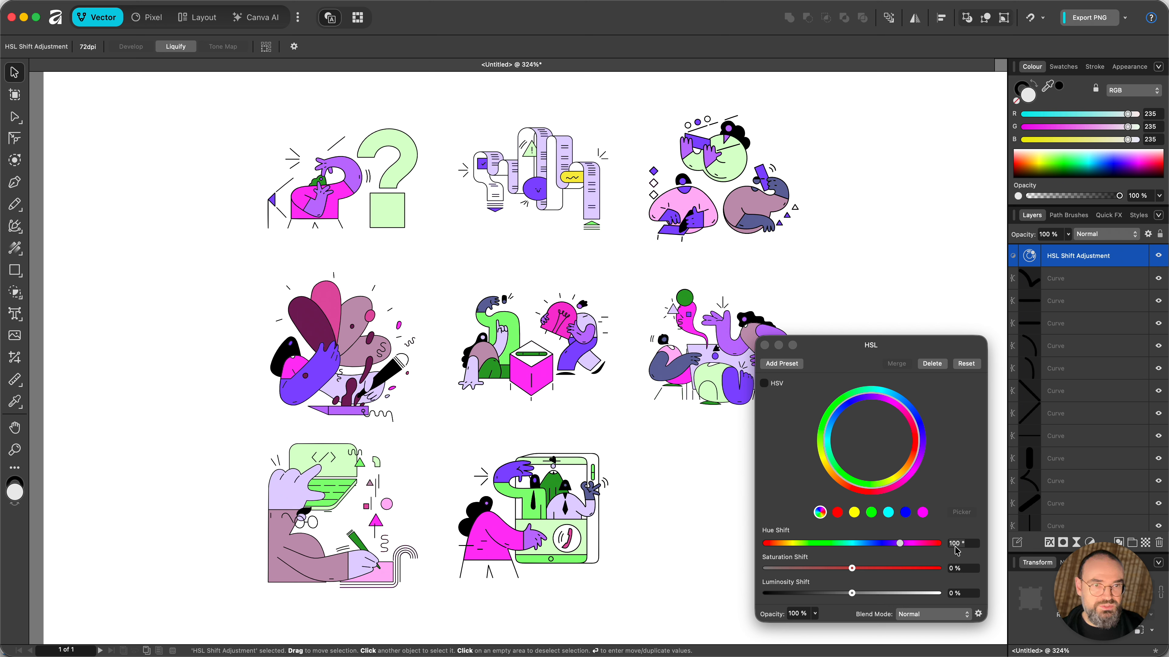
left_click(1159, 257)
left_click(1159, 256)
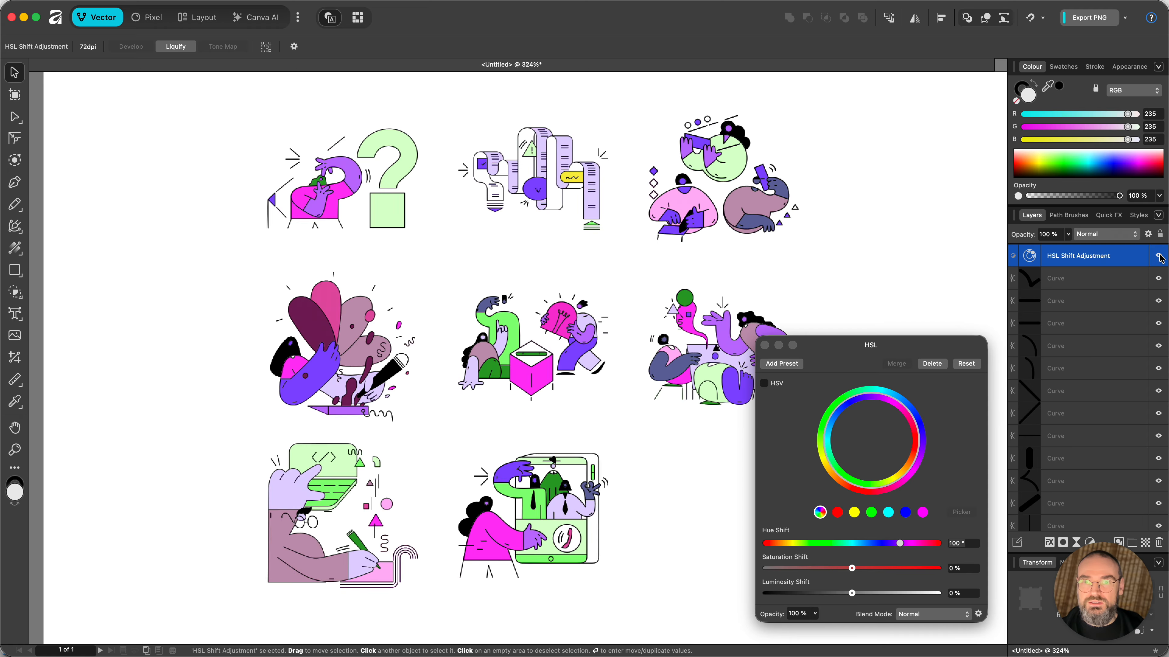
left_click(1159, 256)
left_click(1159, 256)
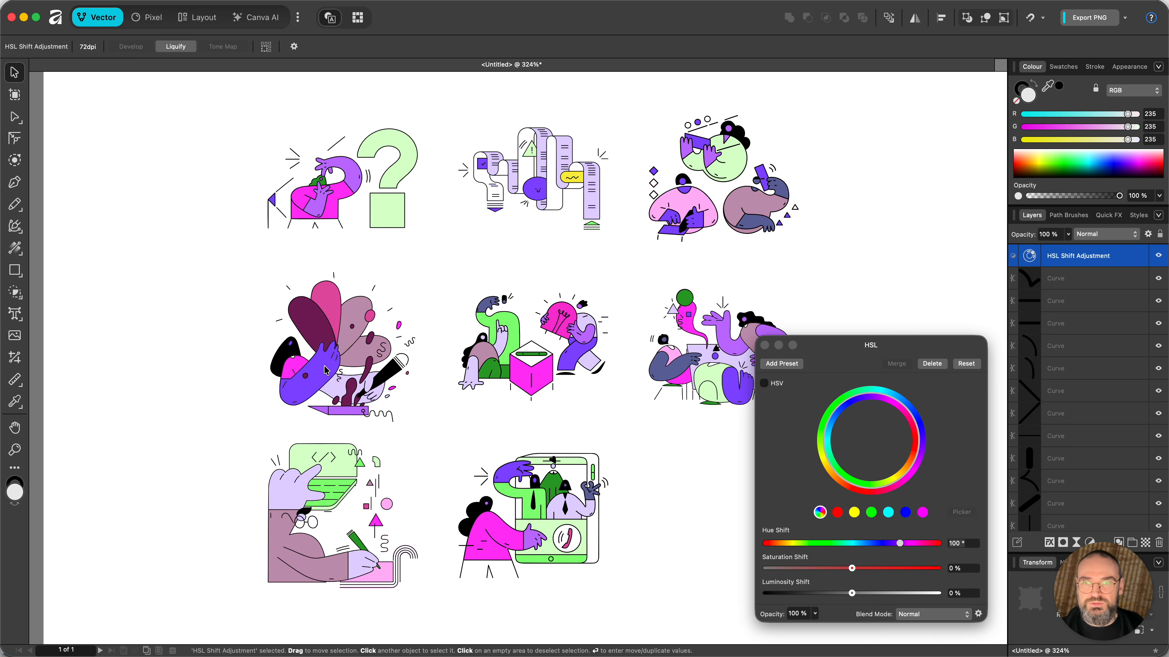
Step: Alternate between Figma and Affinity to compare the plugin's hue shift with the HSL result, ending in Affinity
key("super+Tab")
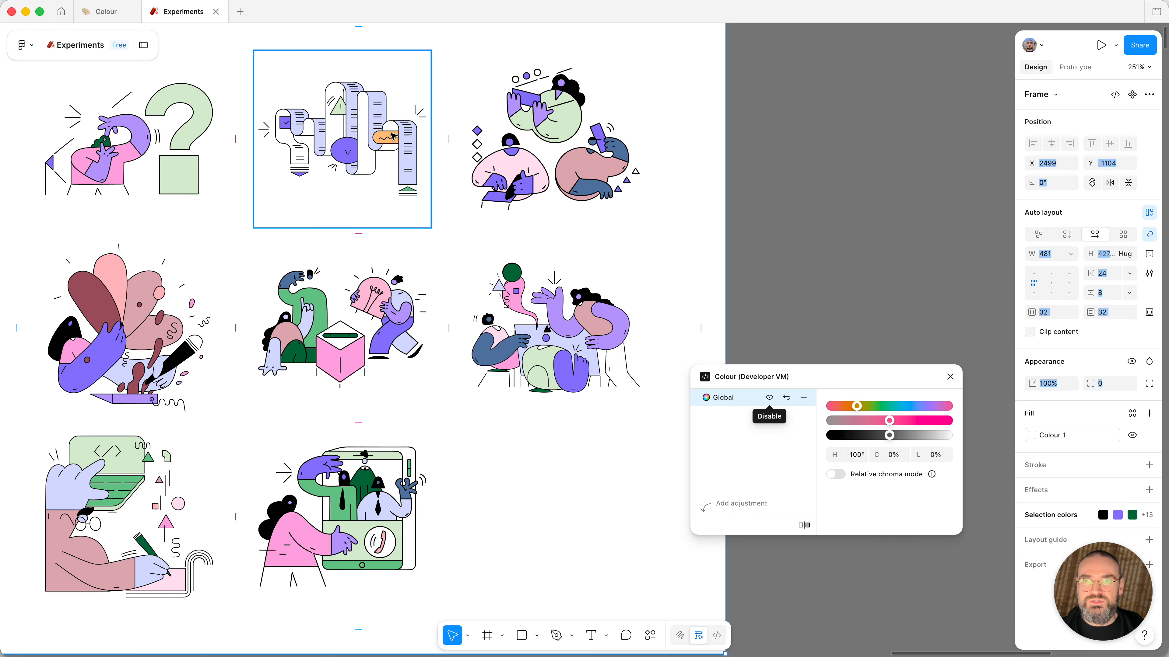
key("super+Tab")
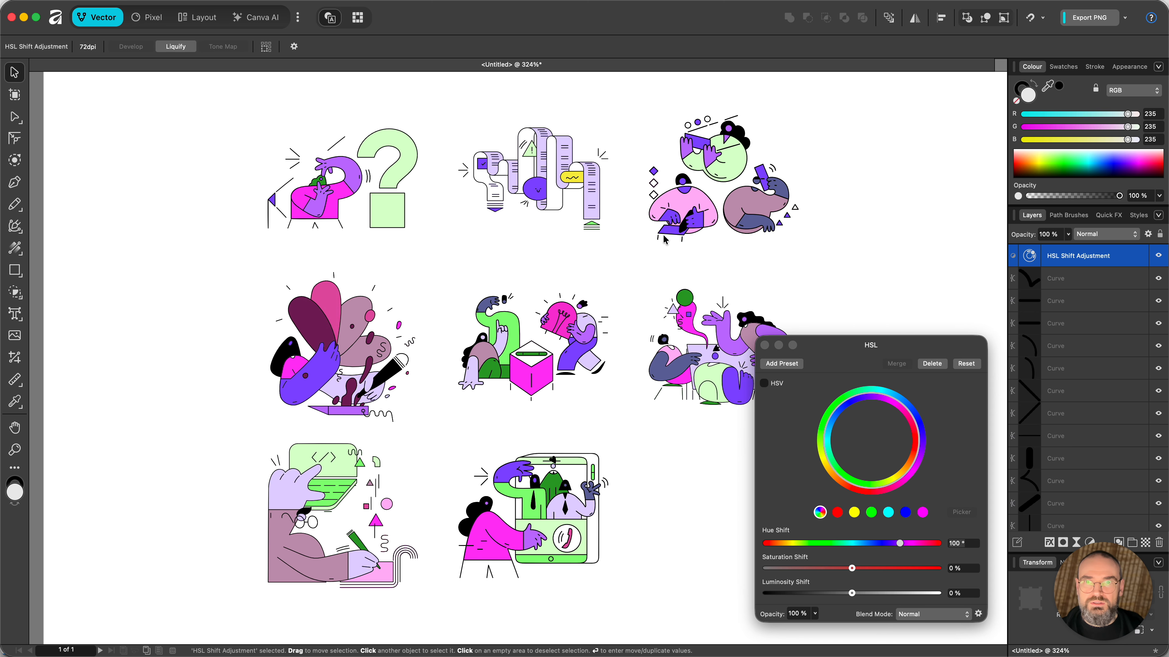
key("super+Tab")
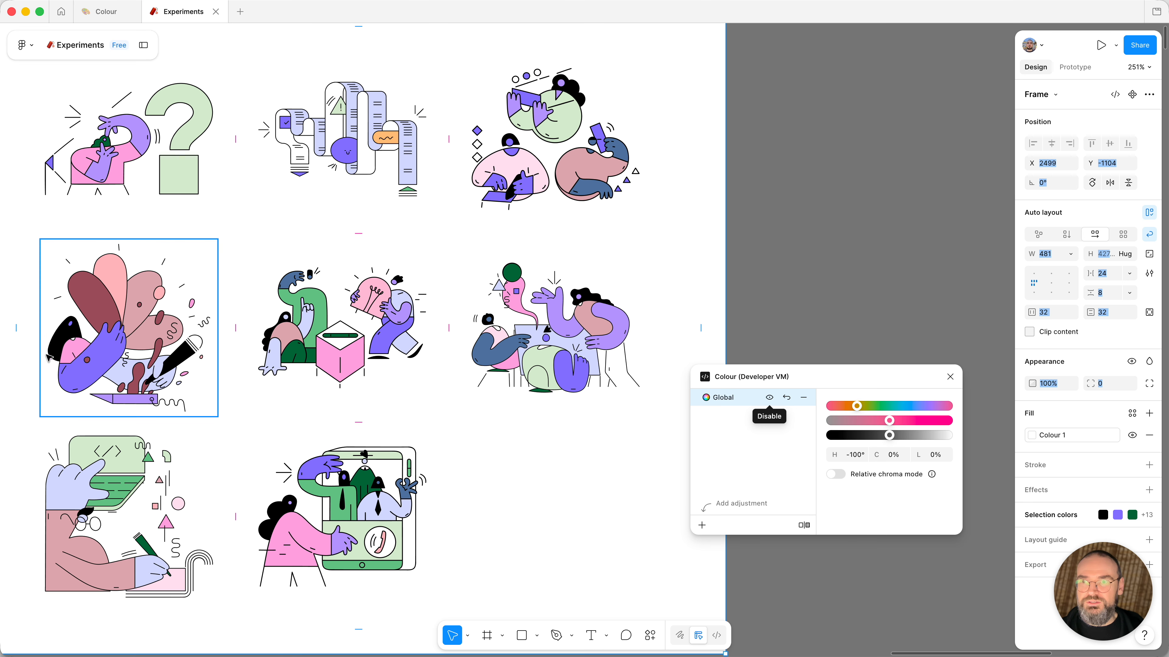
key("super+Tab")
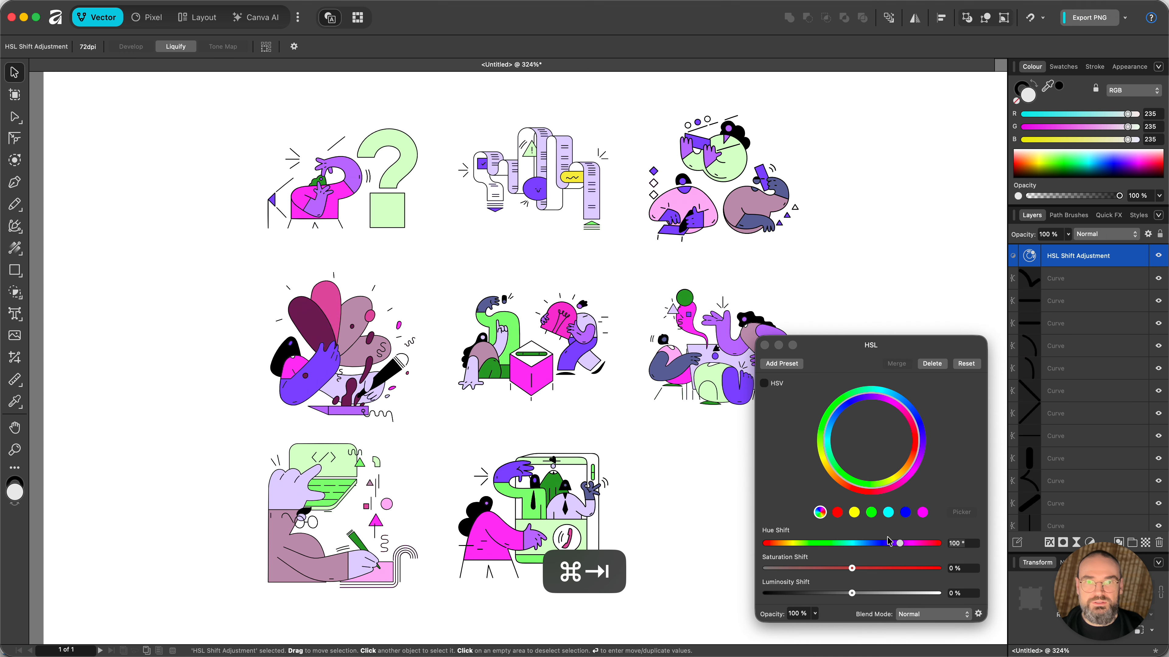
Step: Change Affinity's HSL hue shift to about -31°, and return to Figma to set the Global hue to -51°
left_click_drag(900, 546, 829, 544)
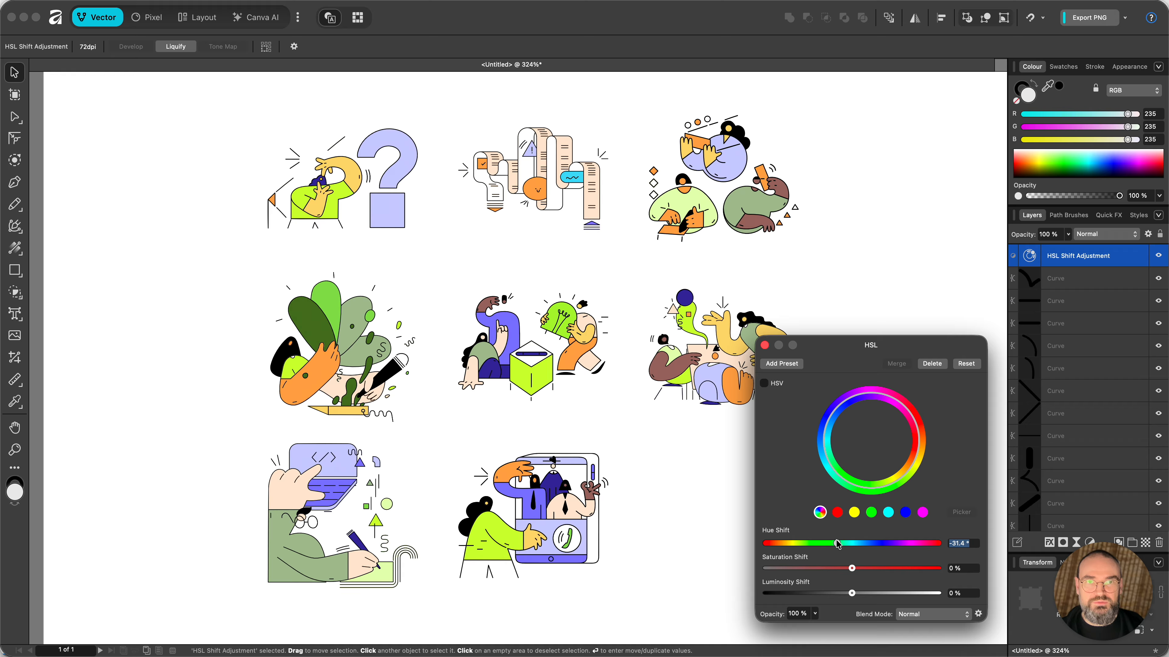
key("super+Tab")
mouse_move(856, 405)
left_mouse_down()
mouse_move(932, 405)
mouse_move(867, 404)
left_mouse_up()
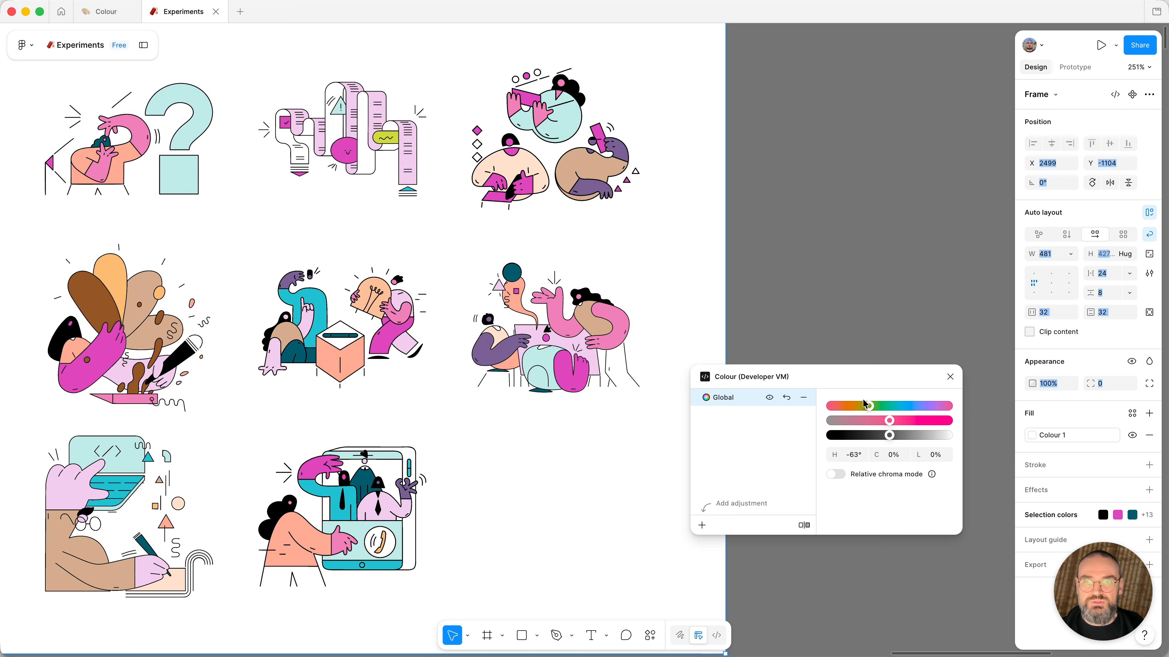
Step: Look through the adjustment types that can be added and the targets offered for hue, without adding one
left_click(702, 525)
mouse_move(741, 474)
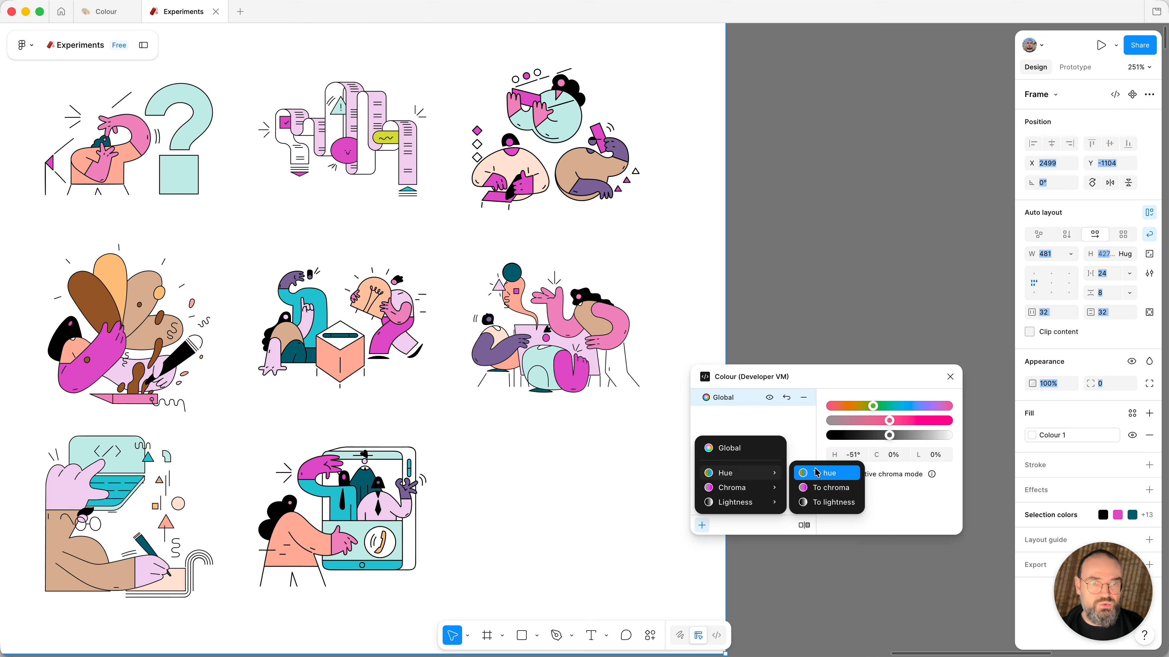
left_click(892, 508)
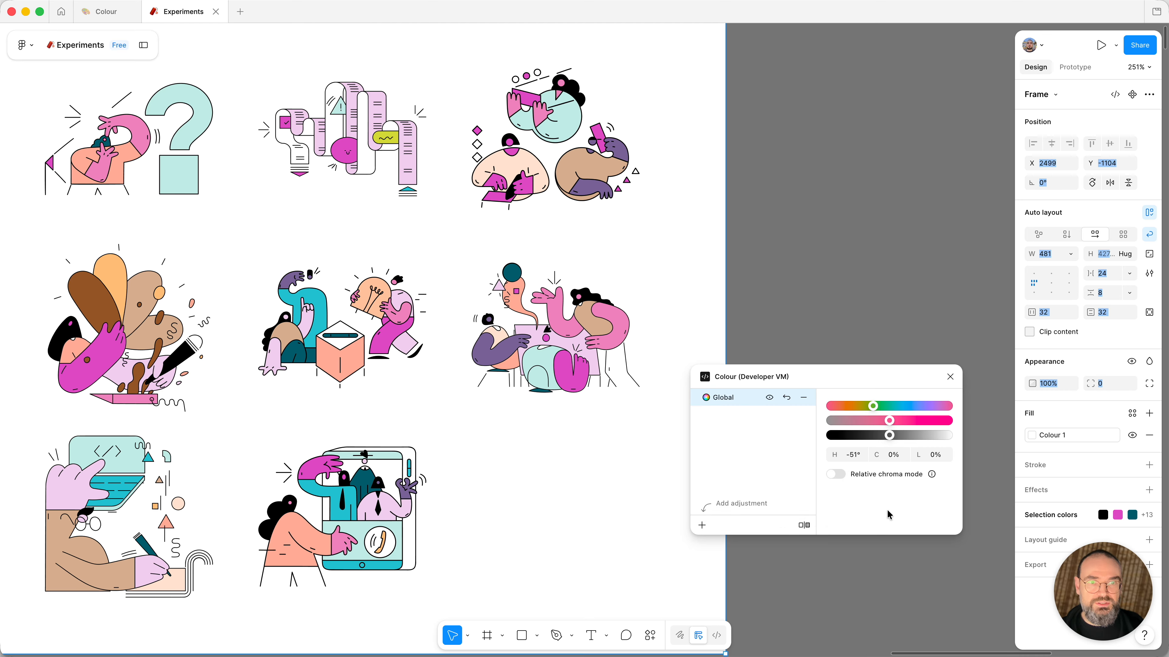
left_click(702, 525)
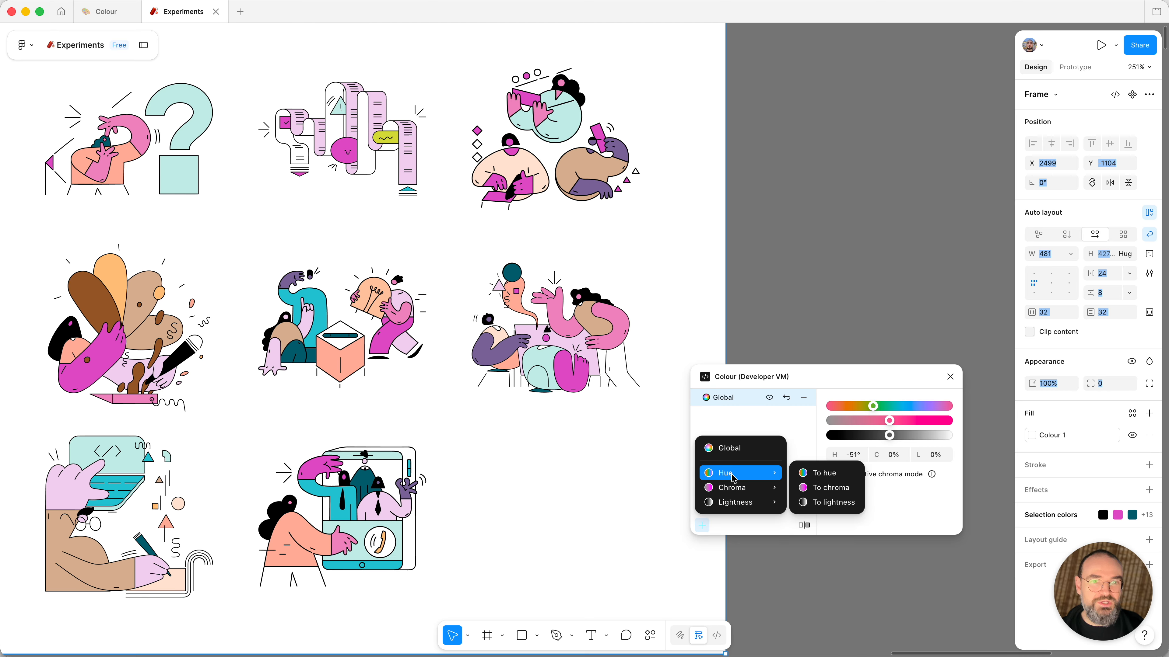
left_click(904, 516)
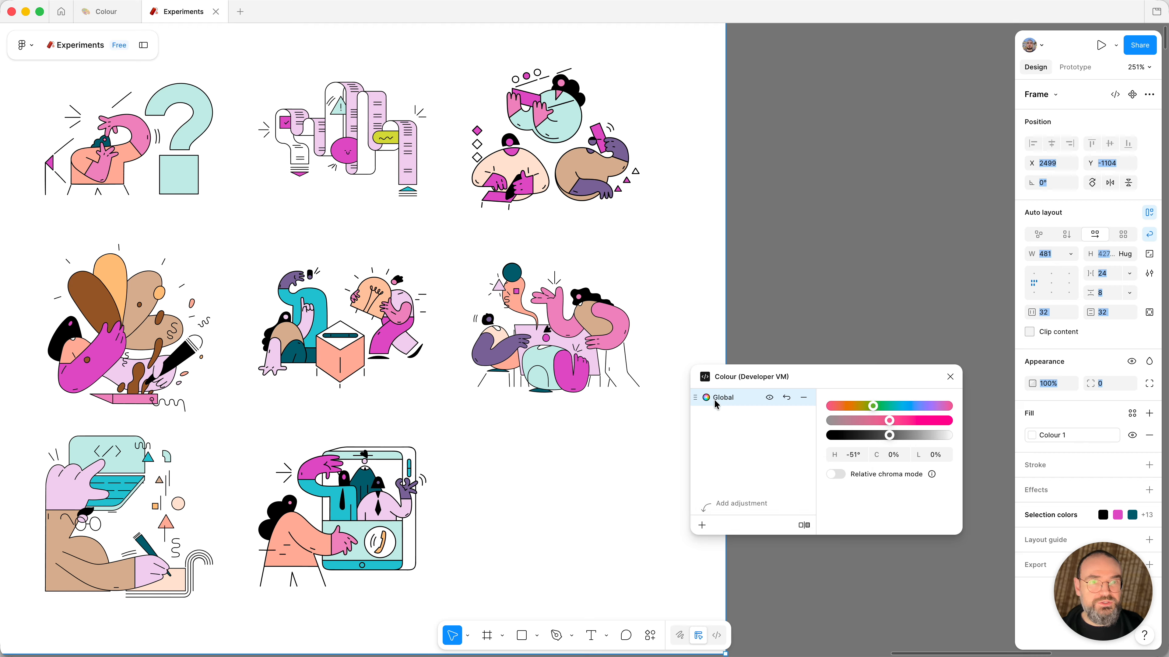
Step: Toggle the Global adjustment's relative chroma mode on and off to compare the illustrations' colours, leaving it off
left_click(836, 479)
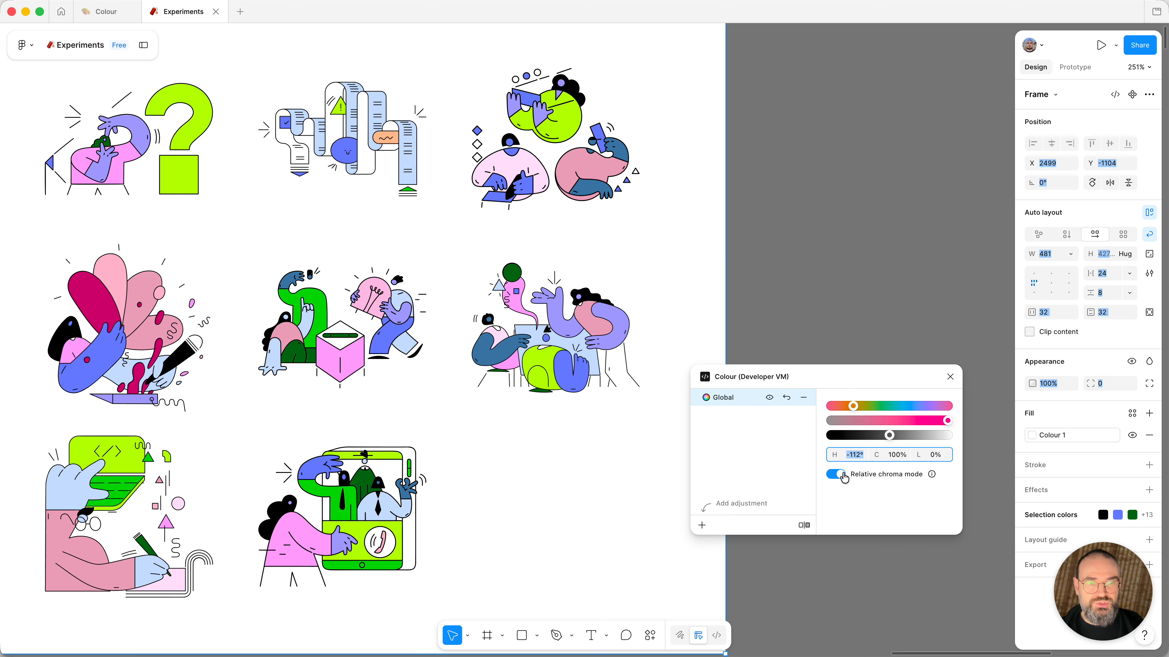
left_click(842, 474)
left_click(841, 478)
left_click(838, 479)
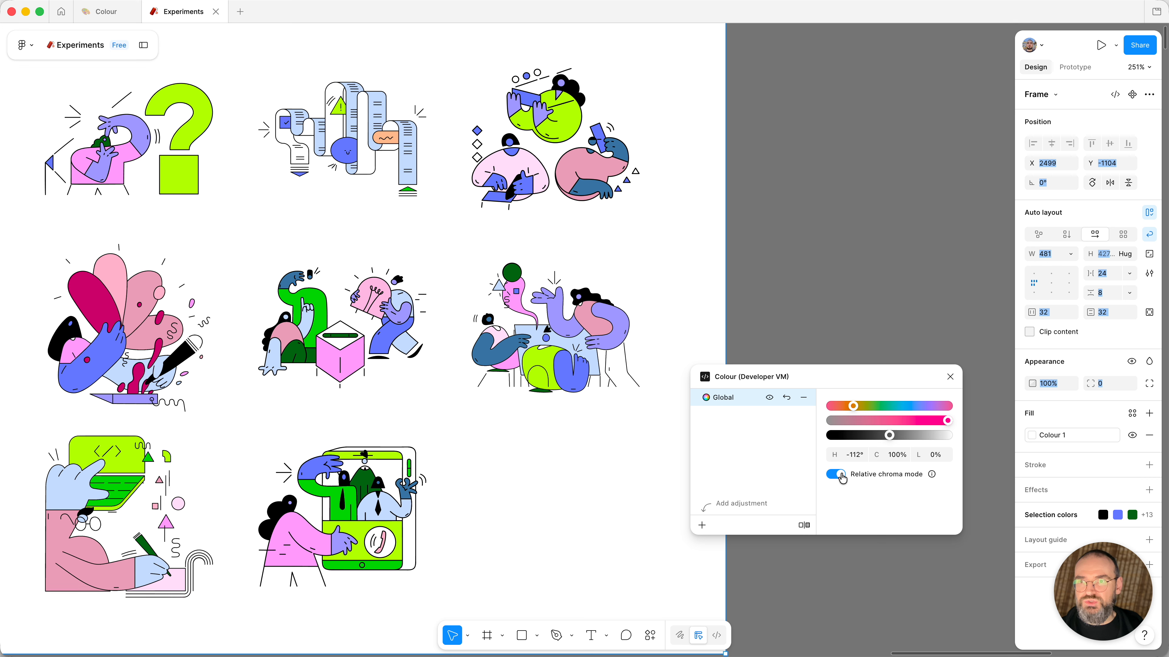
left_click(837, 479)
left_click(115, 314)
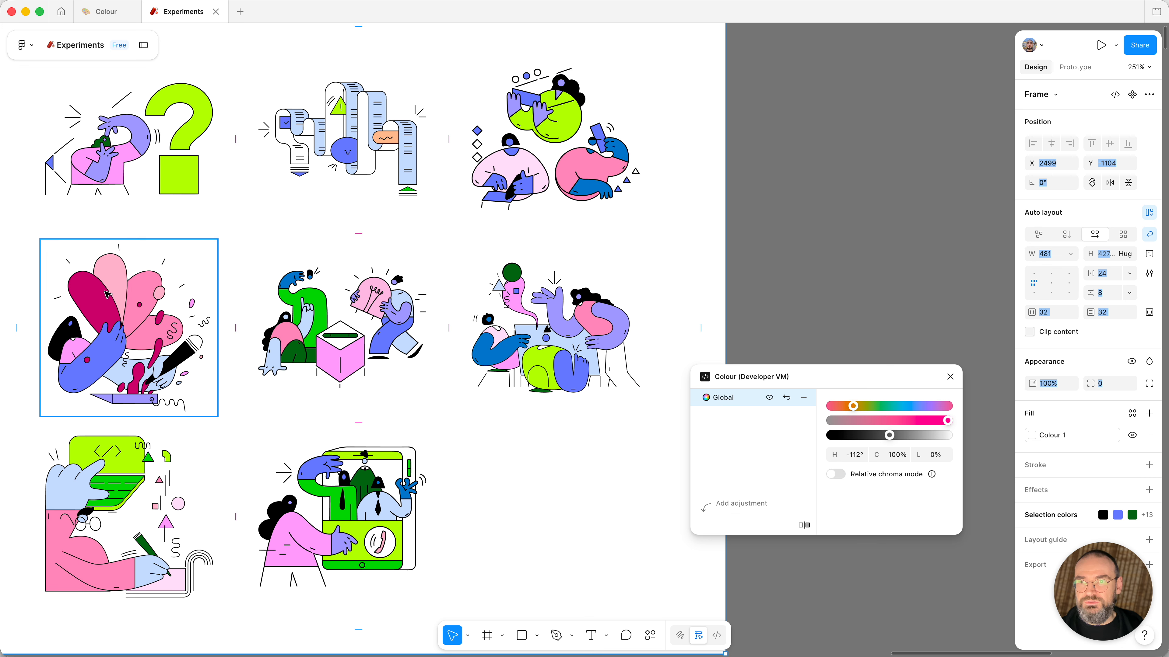
Step: Turn on relative chroma mode, compare the illustrations with the Global adjustment hidden and shown, and close the Colour plugin
left_click(835, 475)
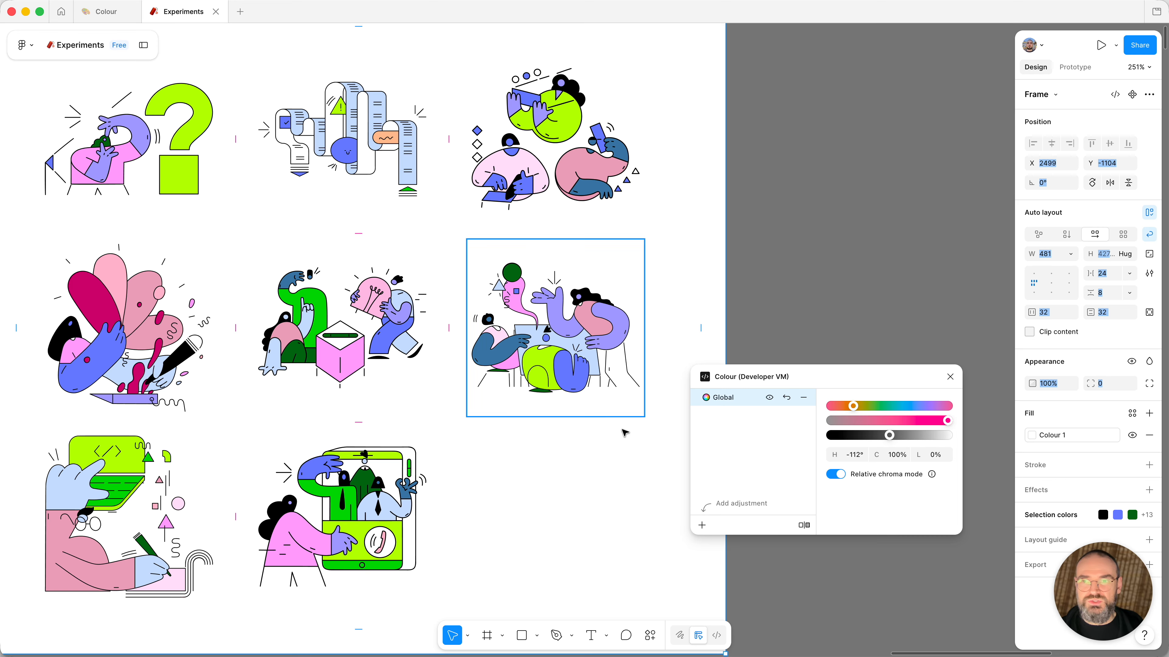
left_click(770, 398)
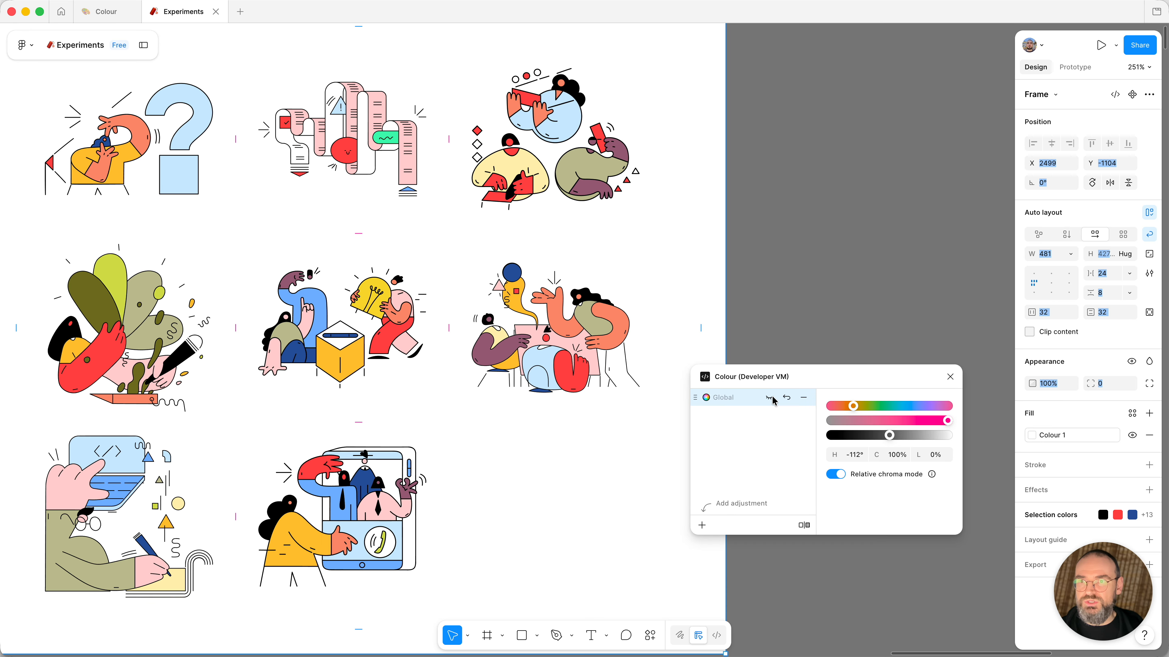
left_click(769, 398)
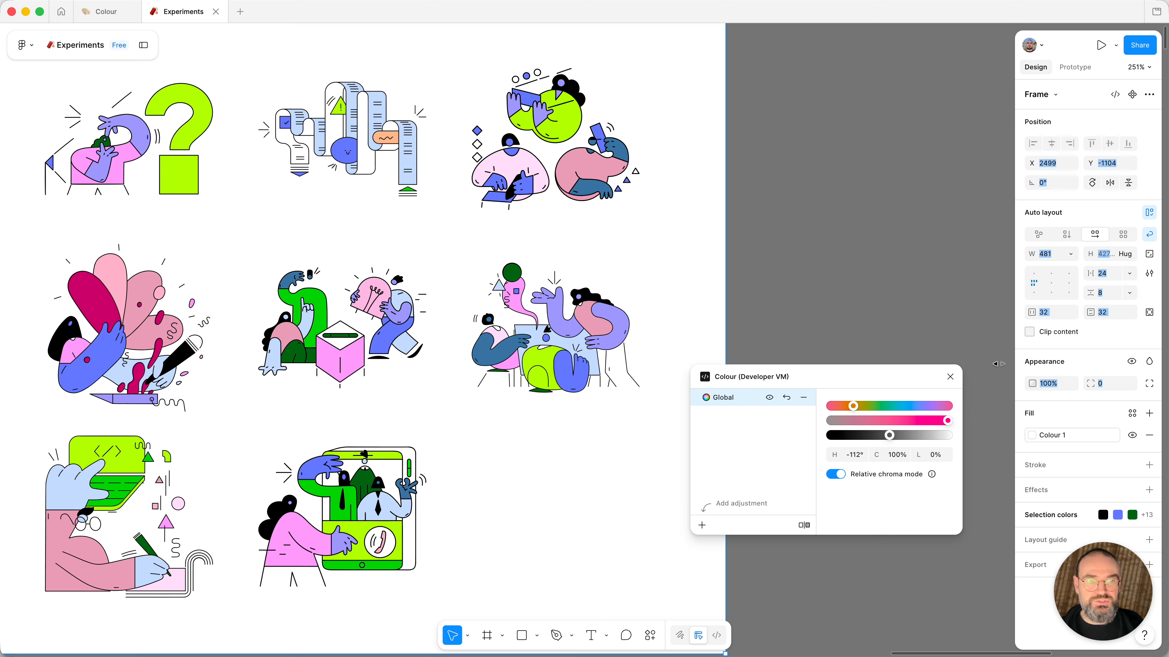
left_click(950, 376)
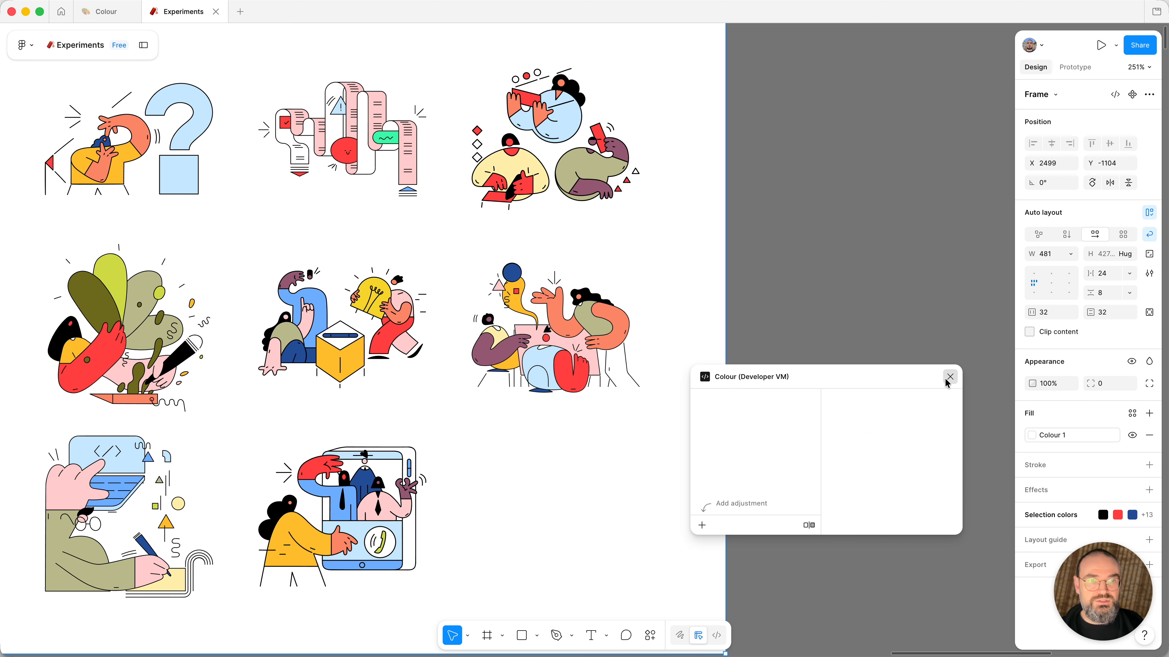
Step: Examine the swatch rows of the chroma chart beside the illustrations frame
left_click_drag(955, 368, 239, 341)
scroll(511, 425, "down", 3)
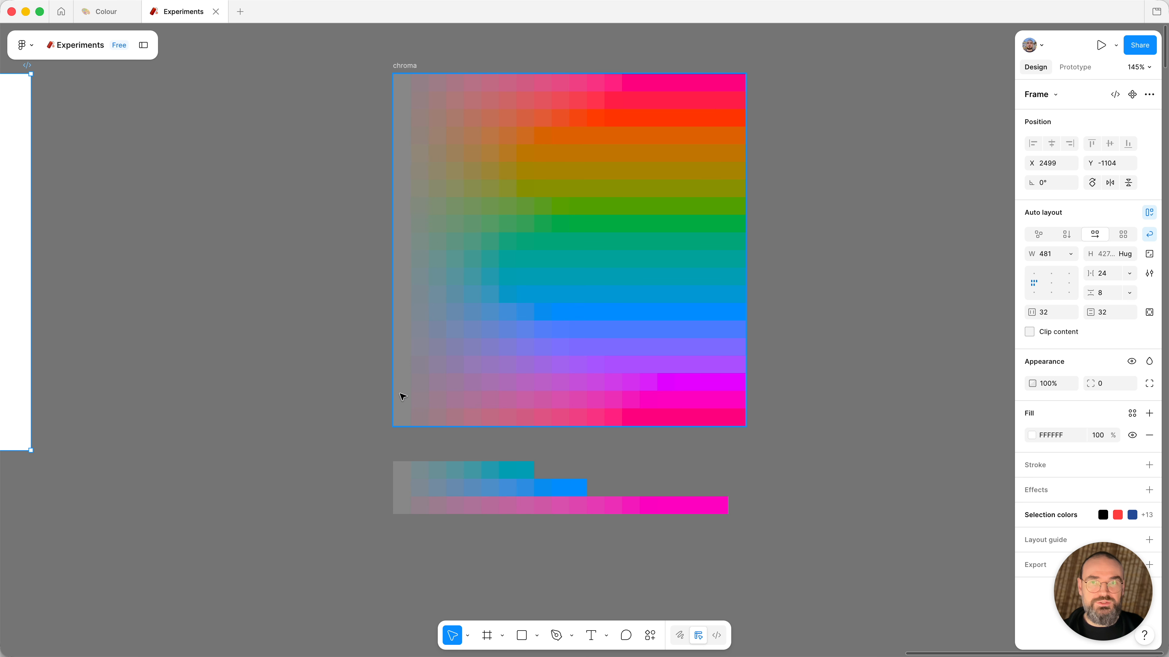
scroll(599, 463, "down", 2)
key("super")
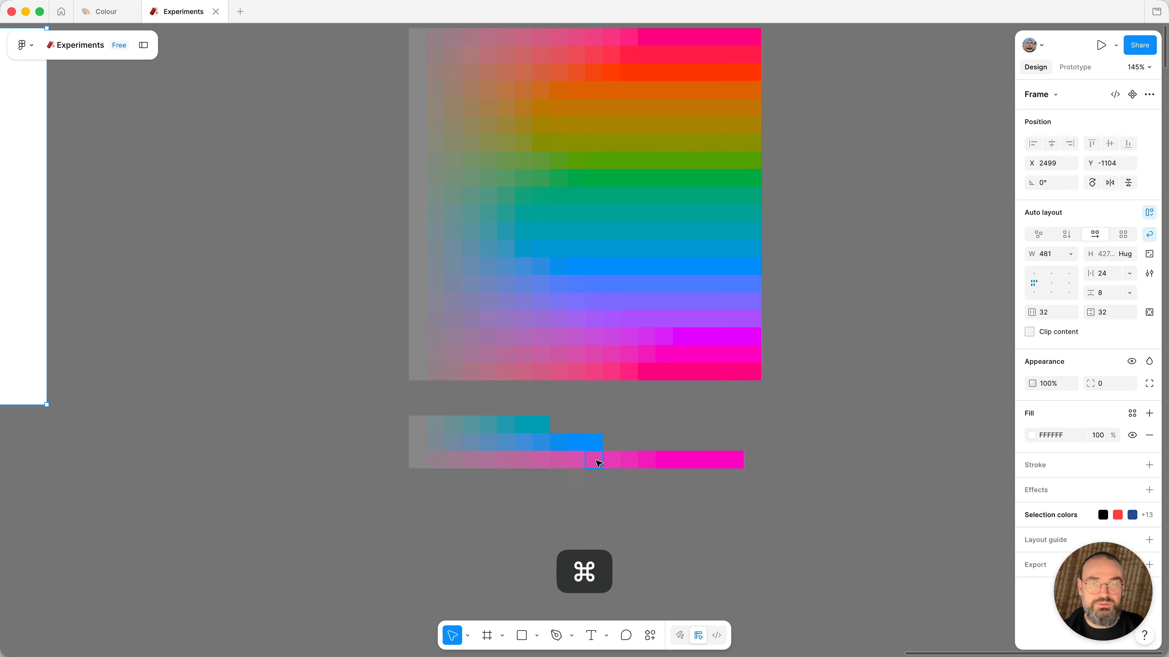
Step: Switch to the OKLCH colour picker, sample its chroma graph at green, blue and magenta hues, and return to Figma
key("super+F2")
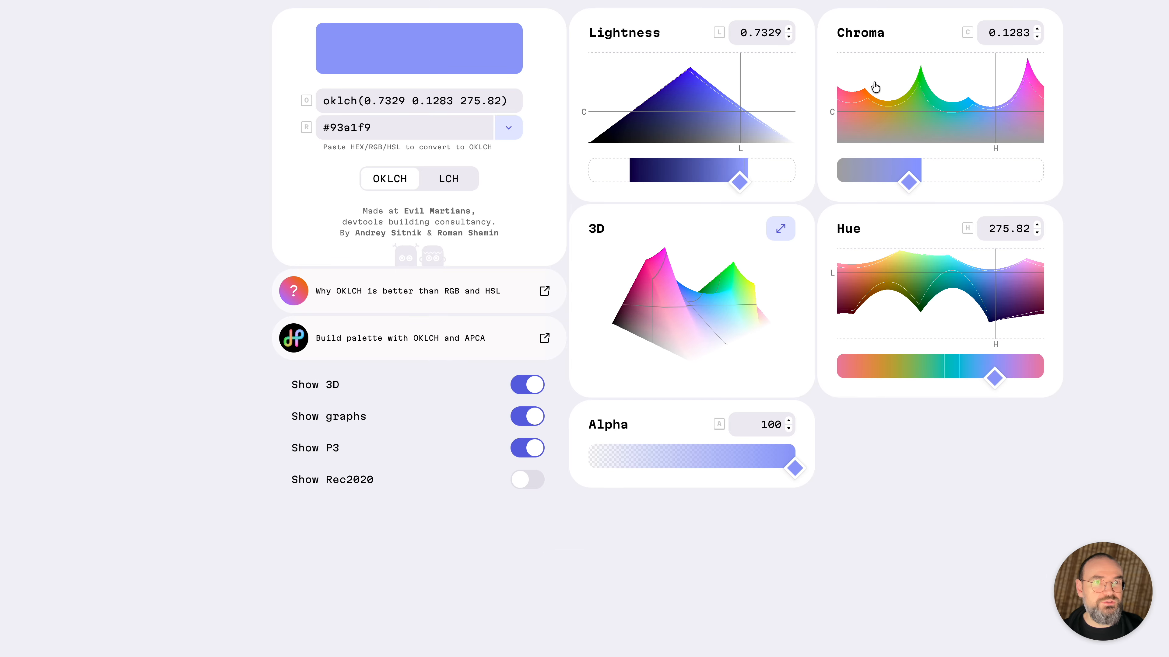
left_click(1029, 64)
left_click(923, 136)
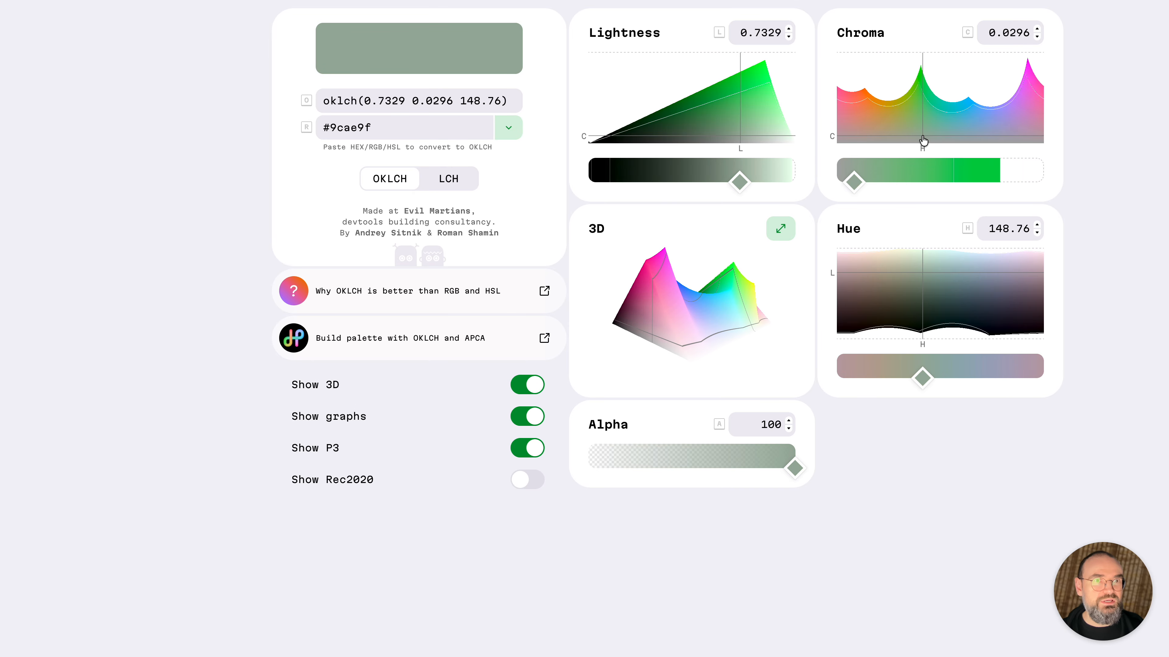
left_click(975, 142)
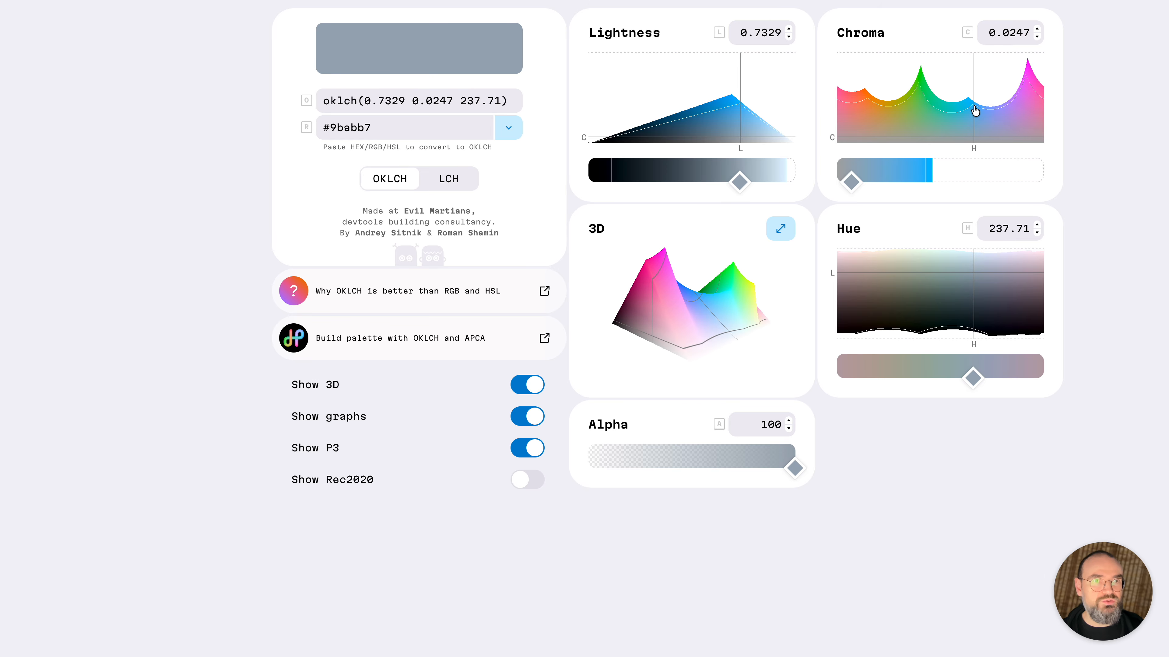
left_click(1028, 90)
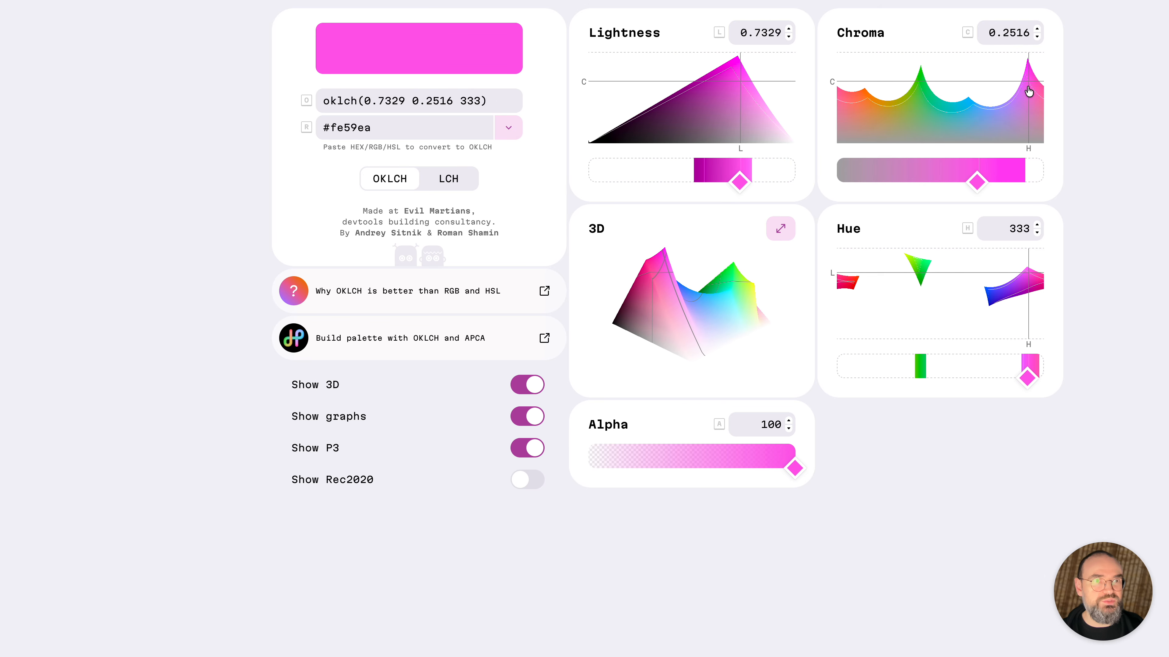
key("super+Tab")
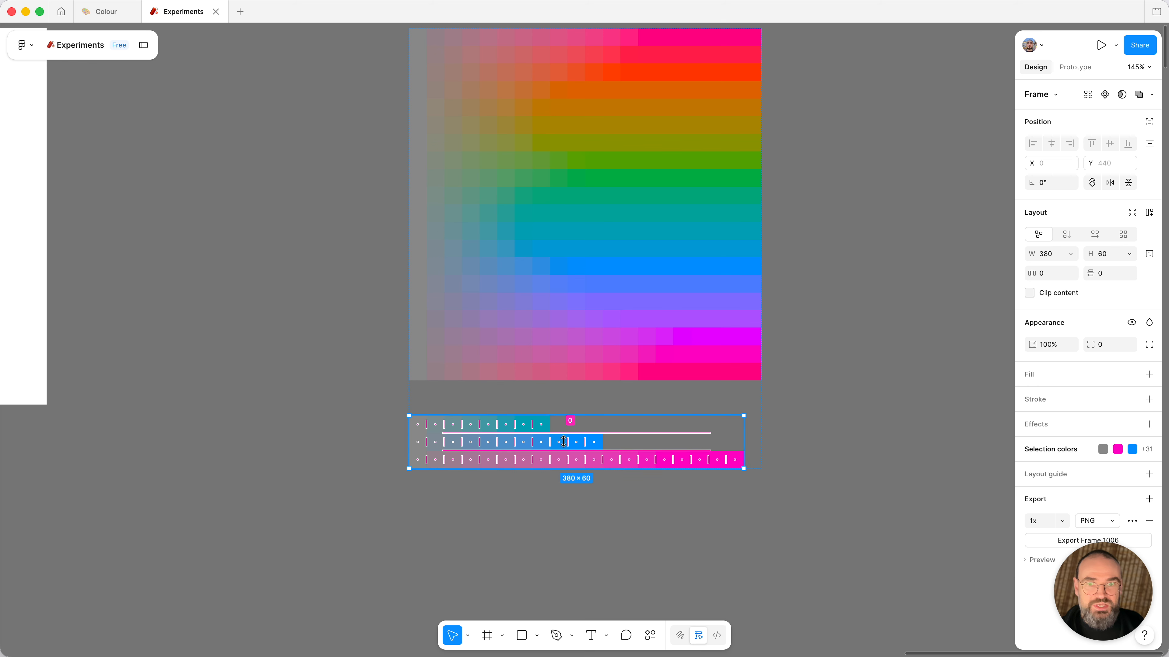
Step: Select the three-row strip below the chroma chart and open the Colour plugin, placing its window clear of the strip
left_click(595, 519)
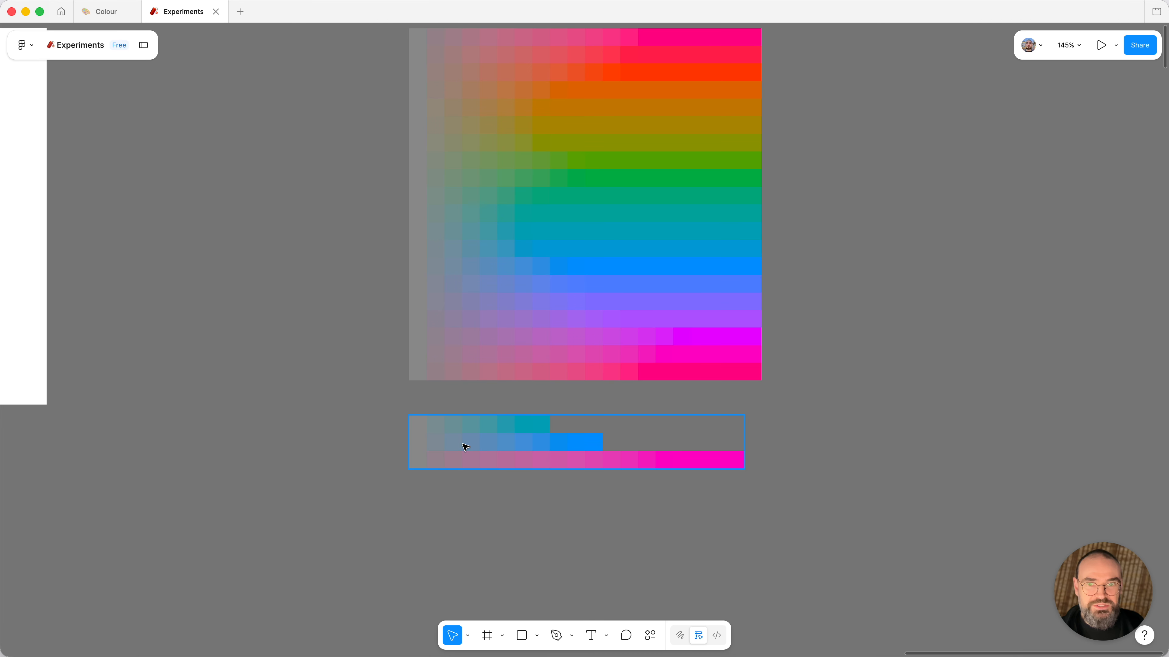
left_click(421, 445)
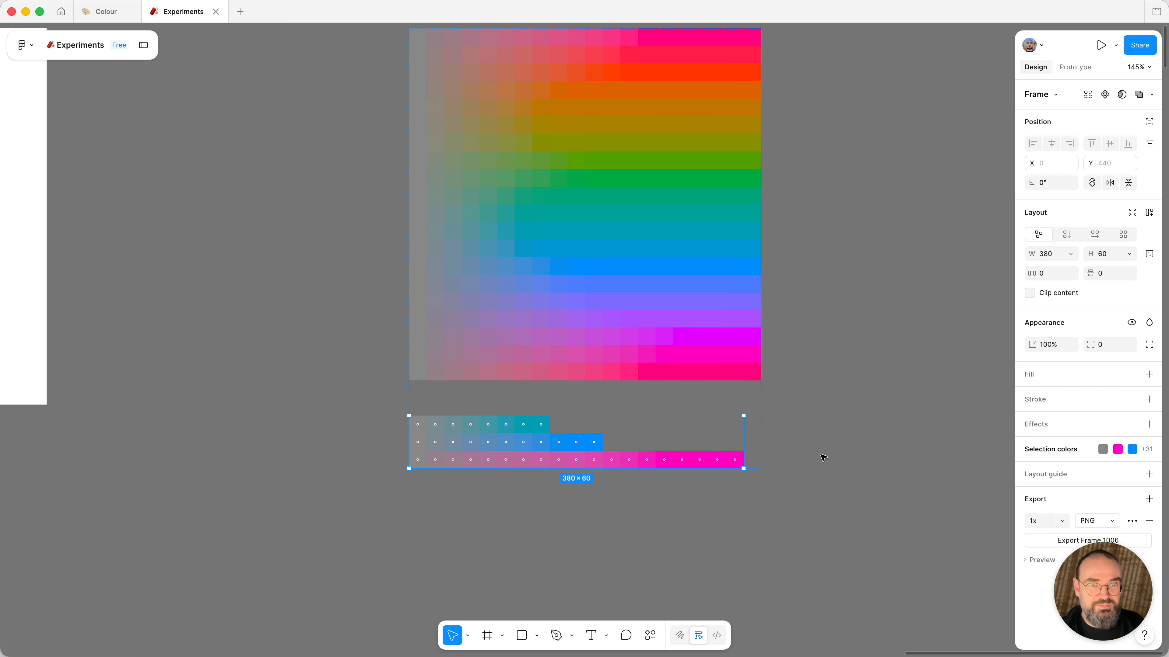
key("super+slash")
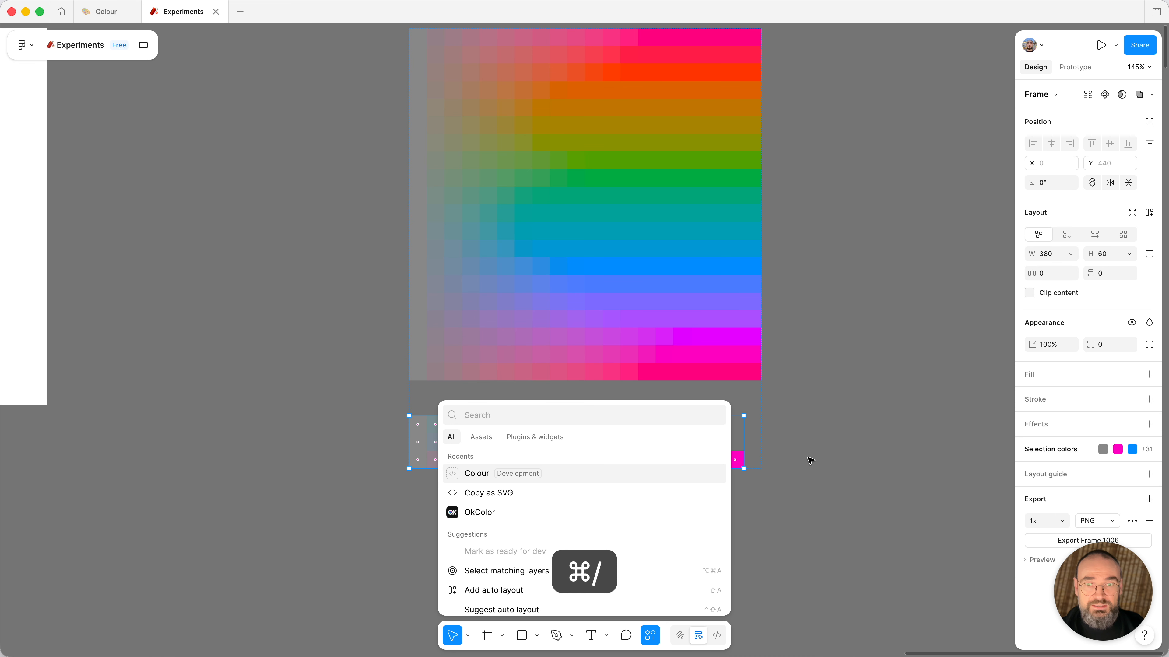
key("Return")
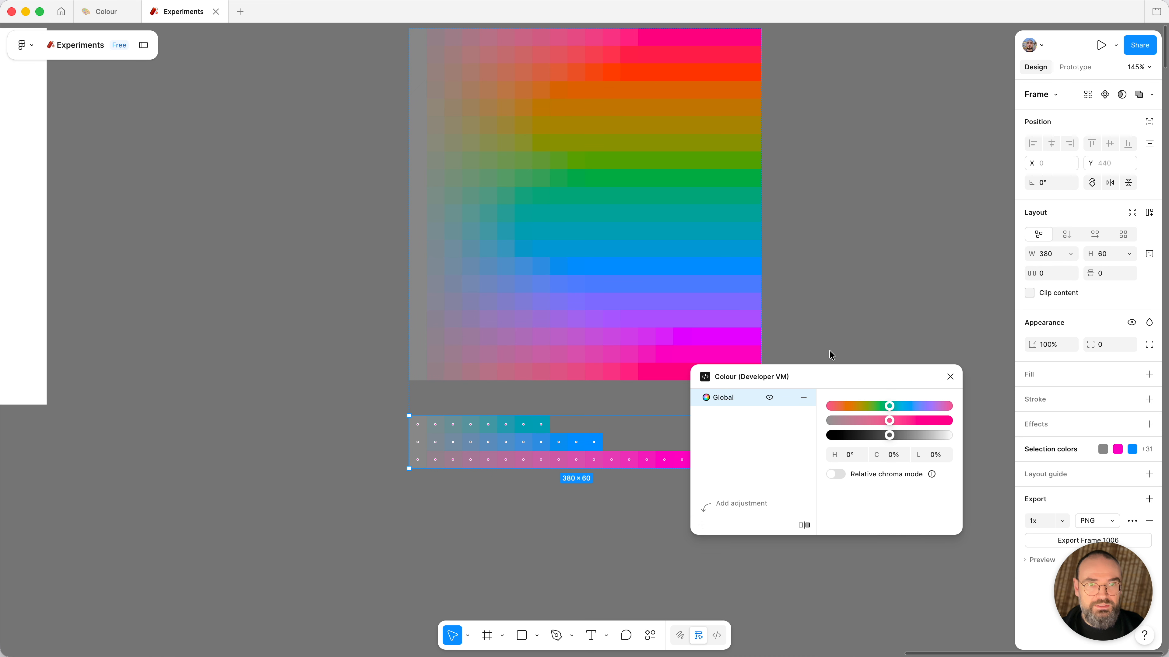
left_click_drag(811, 378, 826, 207)
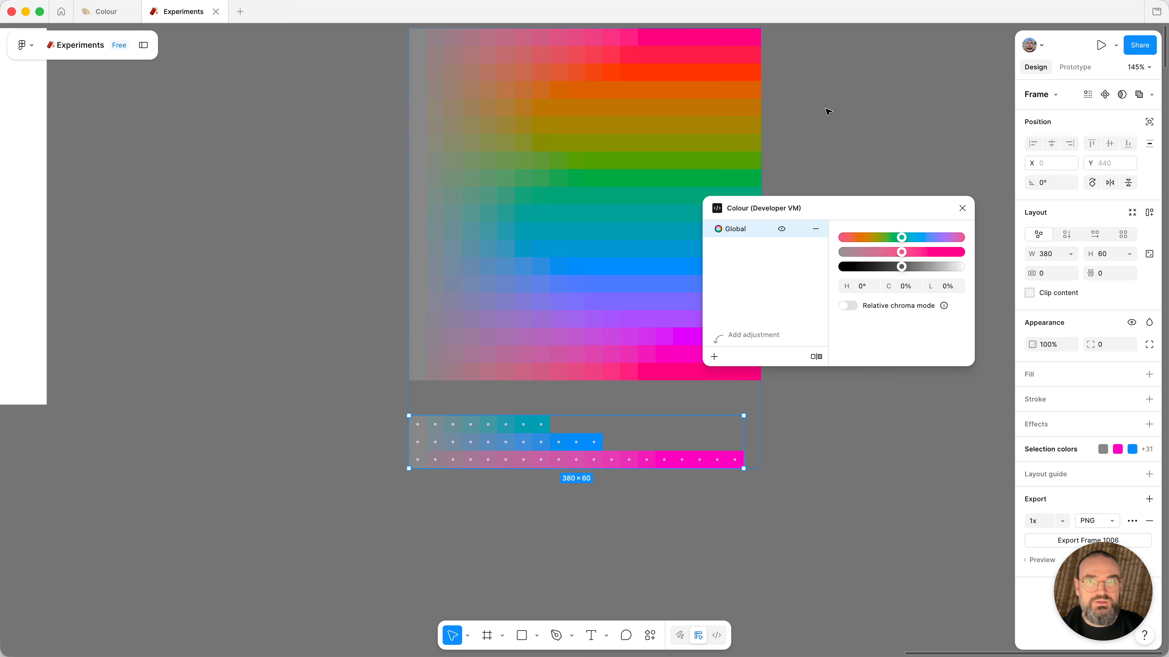
Step: Select the whole chroma frame and set the Global adjustment's chroma to 100%
scroll(823, 134, "up", 2)
left_click(418, 55)
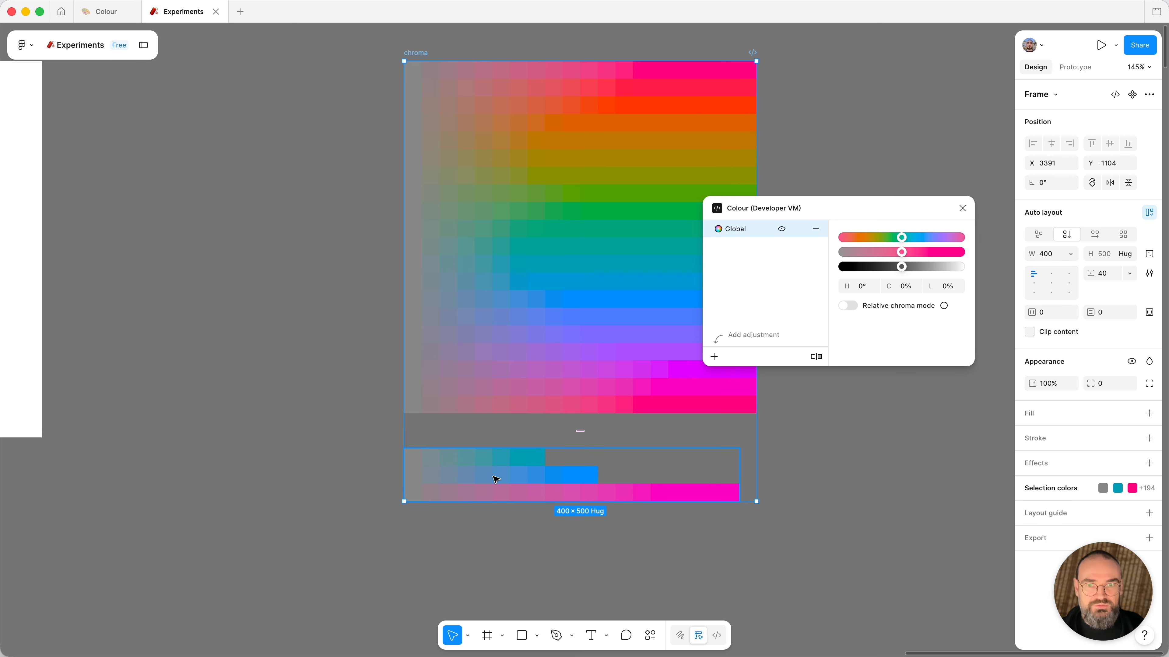
left_click(906, 286)
type("100")
key("Return")
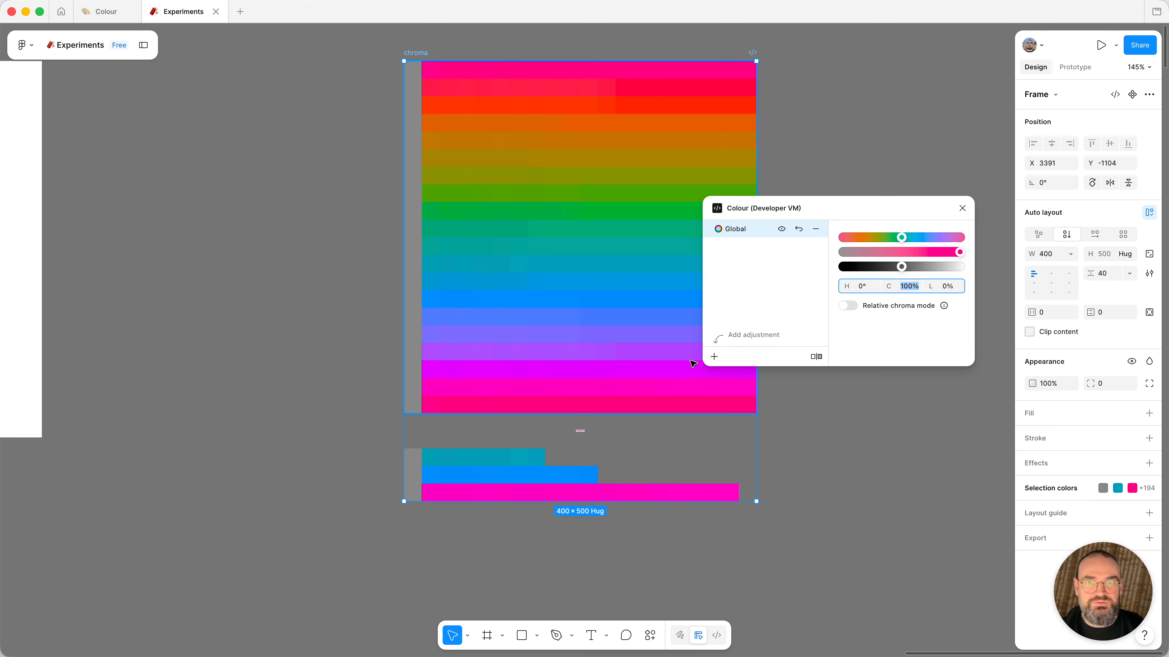
Step: Turn on relative chroma mode and compare the chart with the Global adjustment hidden and shown, leaving it shown
left_click(847, 307)
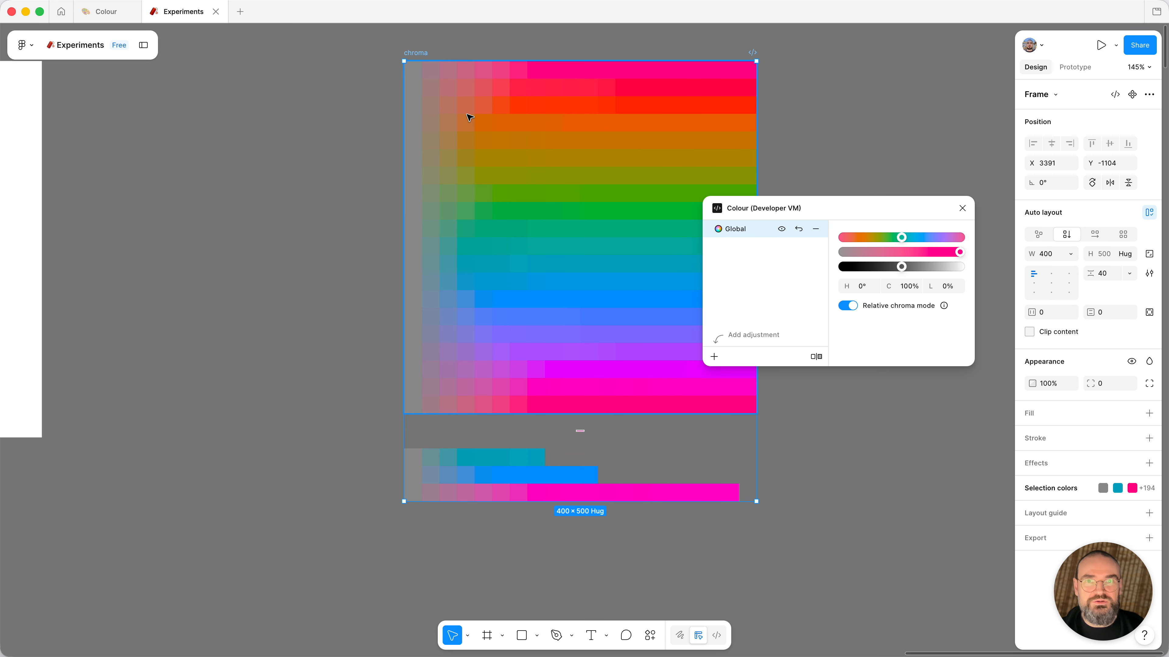
left_click(783, 230)
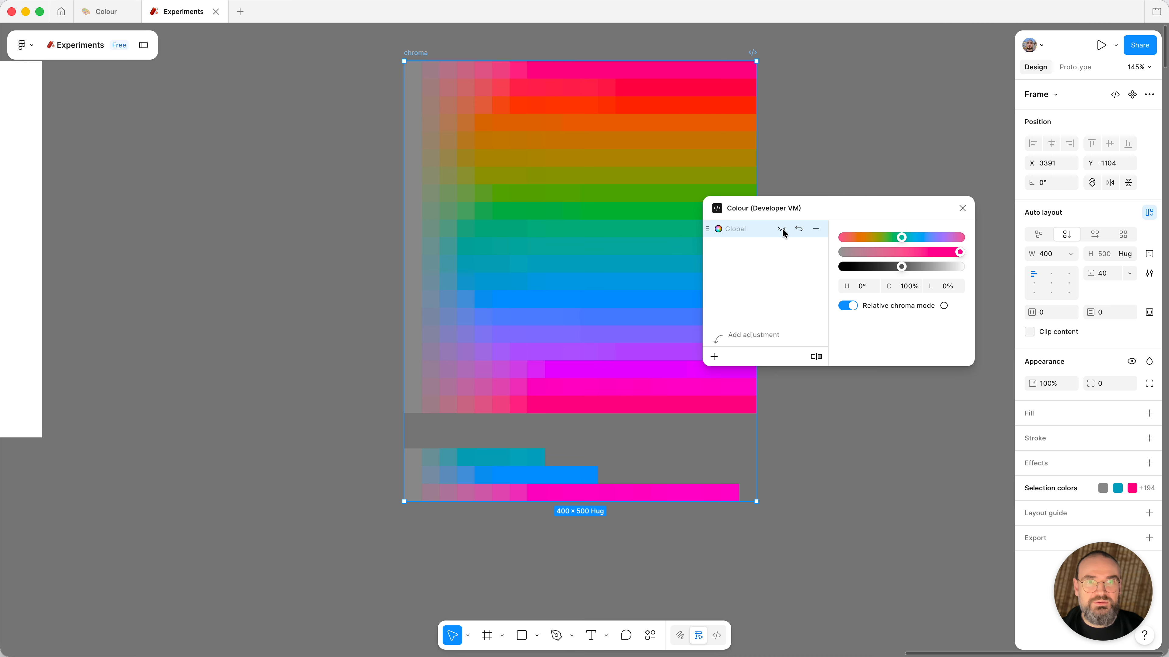
left_click(781, 229)
left_click(781, 229)
left_click(782, 229)
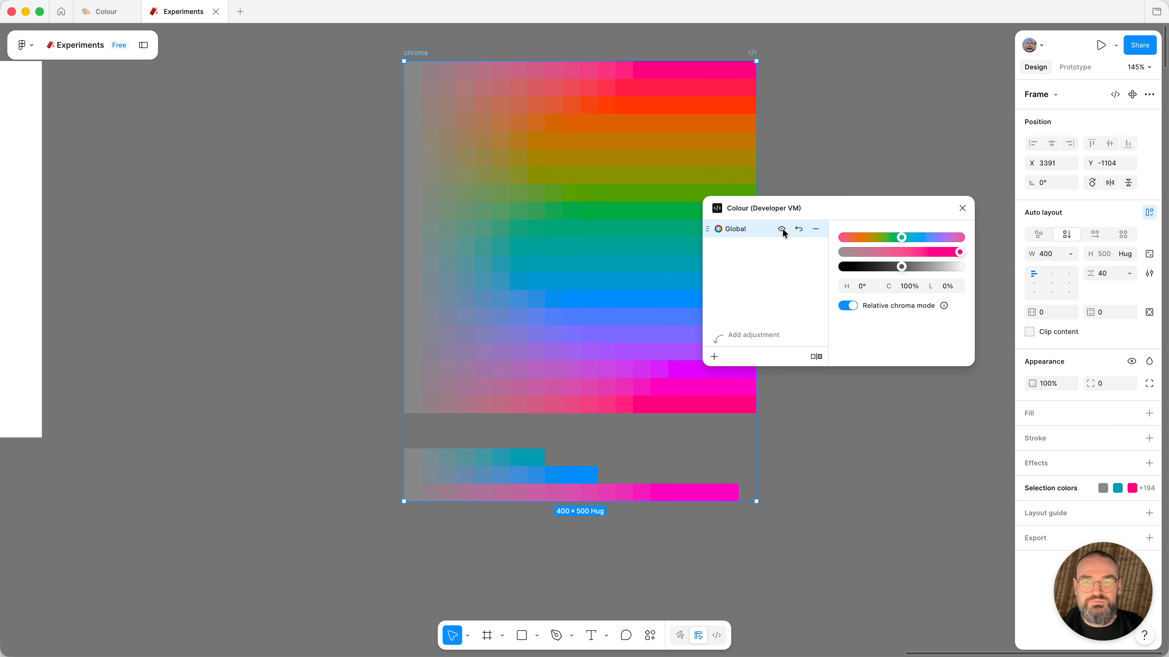
left_click(782, 229)
left_click(782, 229)
Step: Set the Global chroma to 23% and toggle relative chroma mode to compare the chart, leaving it off
left_click(915, 254)
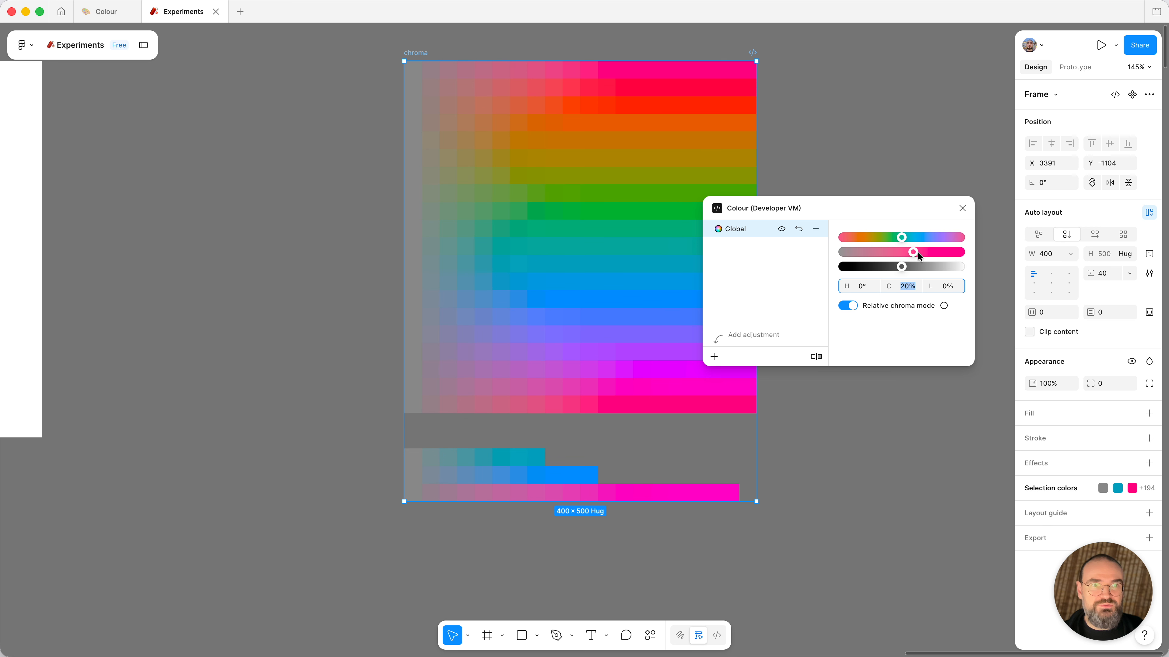
mouse_move(917, 251)
left_mouse_down()
mouse_move(894, 249)
mouse_move(916, 252)
left_mouse_up()
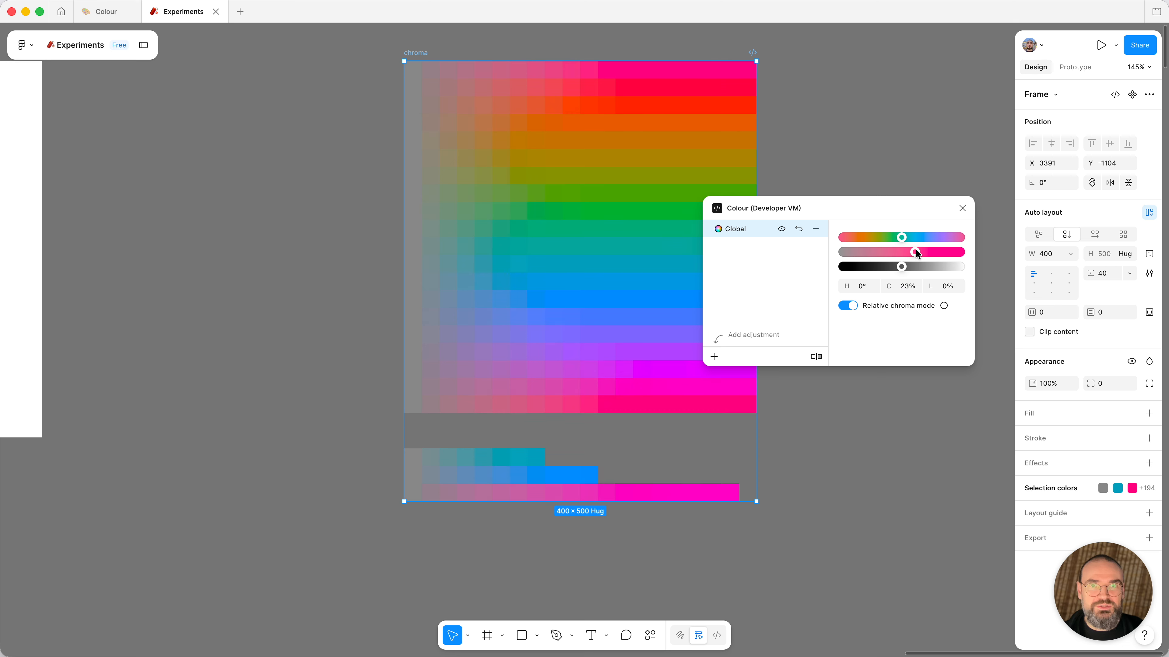
left_click(848, 307)
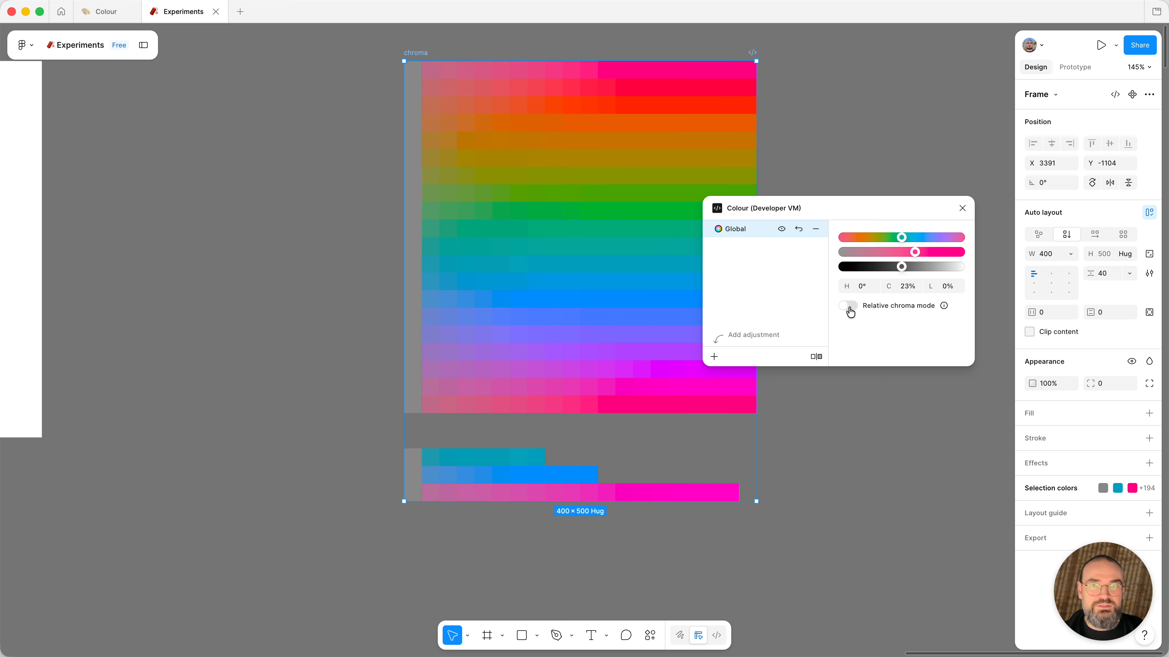
left_click(849, 307)
left_click(849, 307)
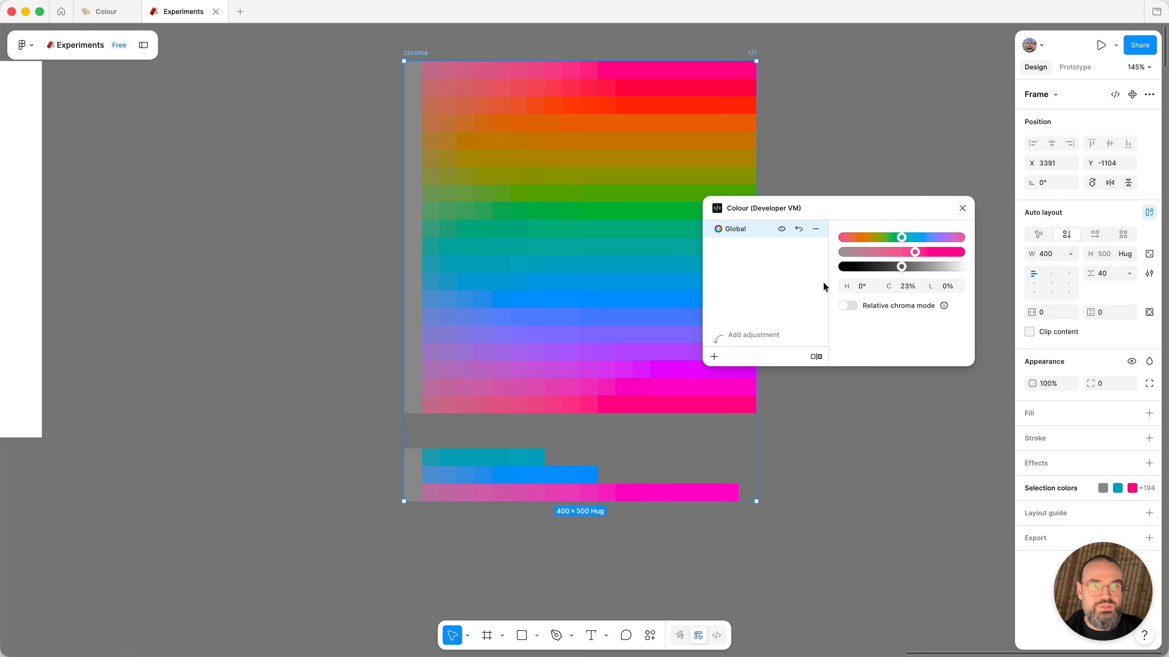
Step: Compare the chart with the Global adjustment hidden and shown, and turn relative chroma mode back on
left_click(782, 229)
left_click(782, 229)
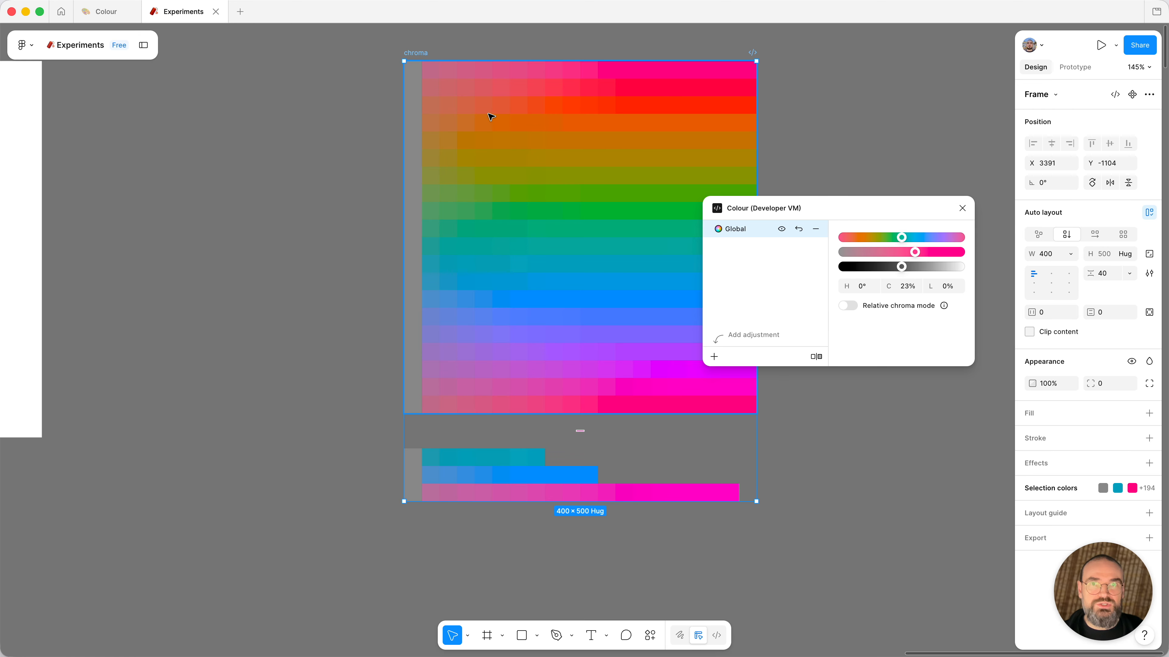
left_click(846, 308)
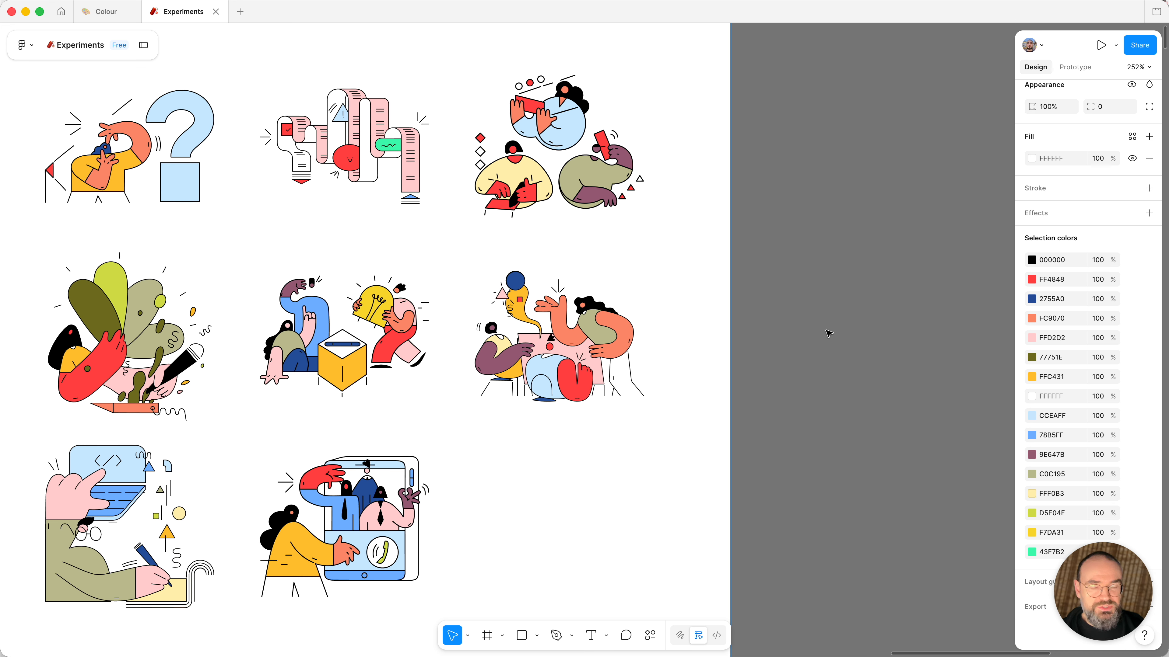
Step: Run the Colour plugin on the illustrations frame to shift the Global hue to -94°, and close the plugin
key("super+slash")
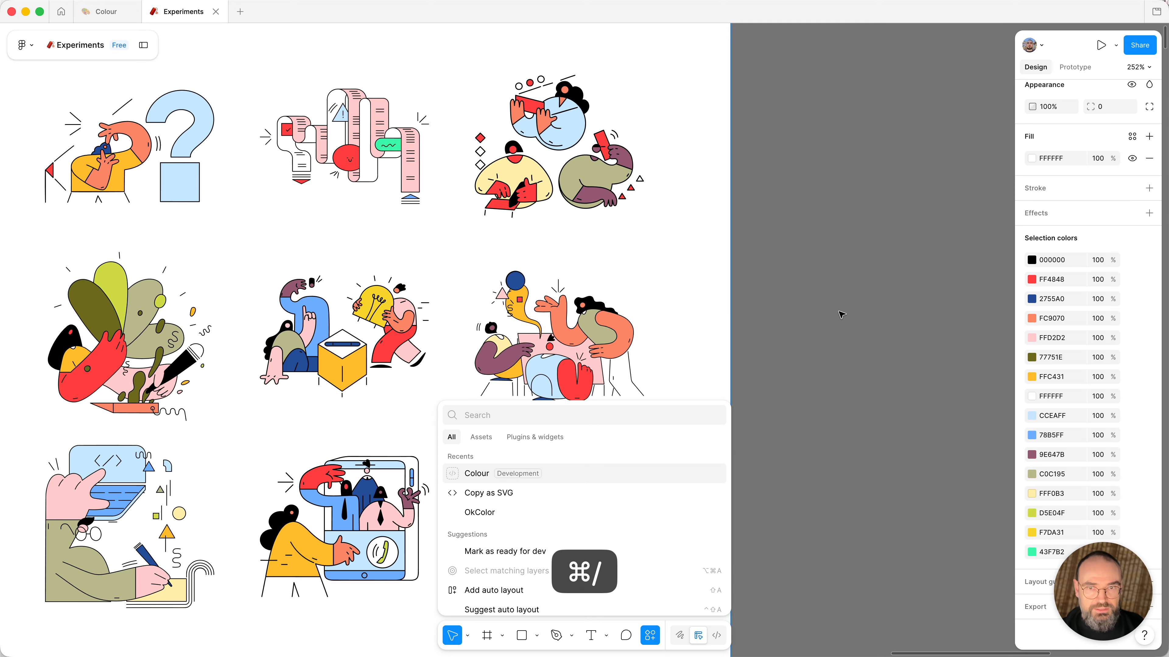
key("Return")
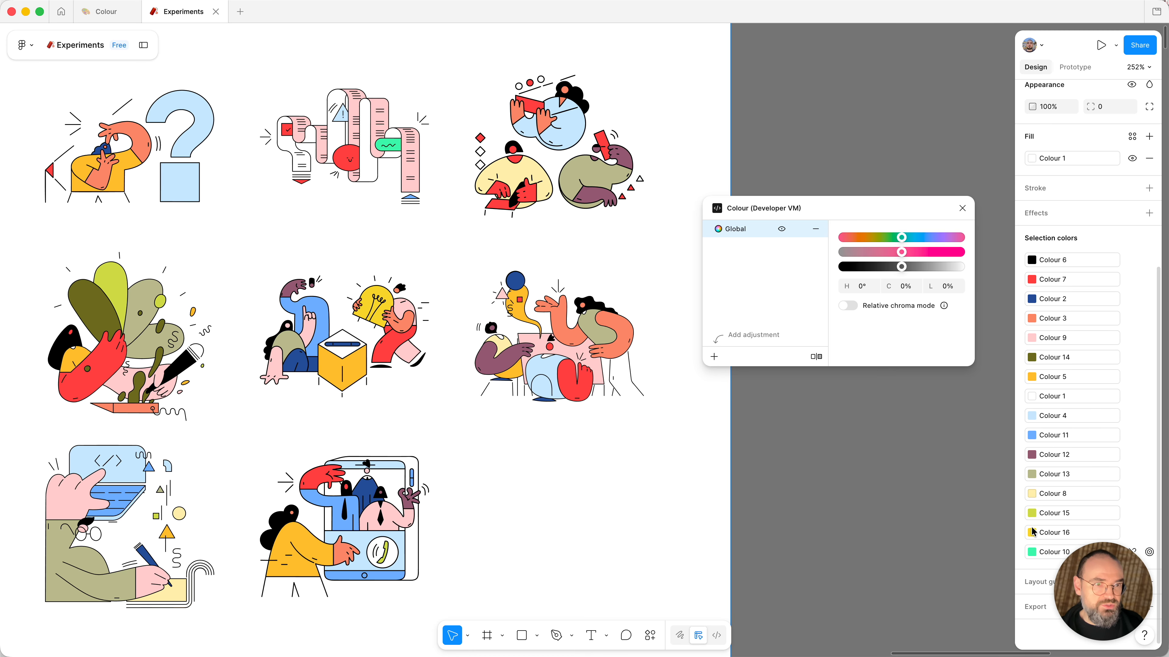
left_click_drag(917, 242, 861, 241)
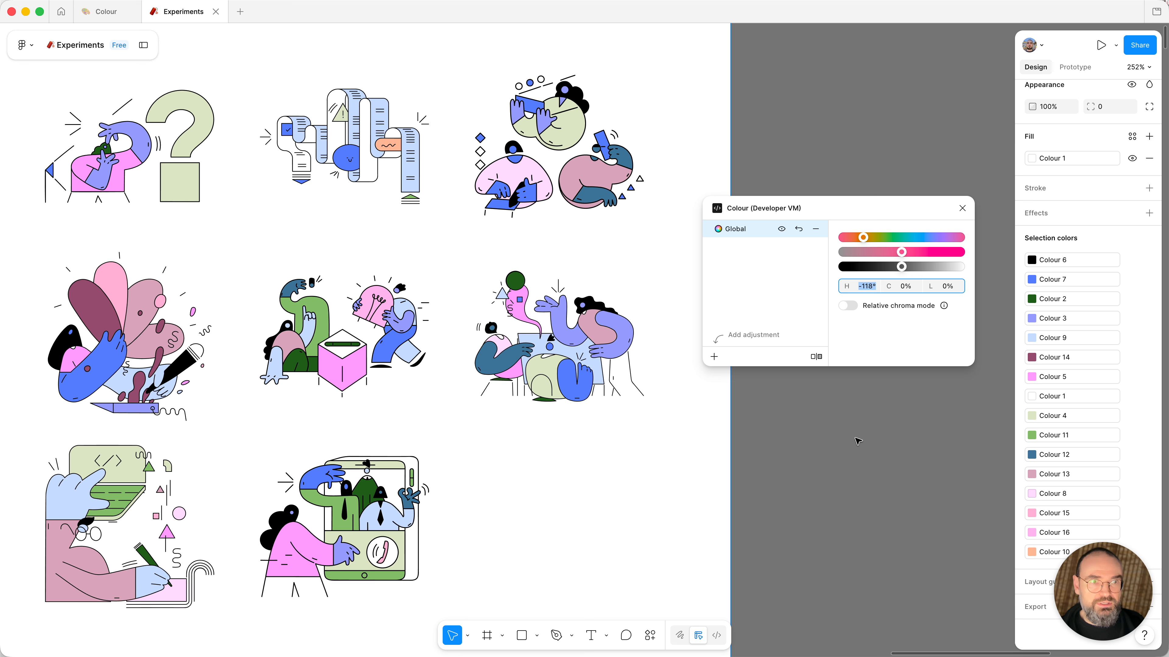
left_click(924, 238)
left_click(871, 238)
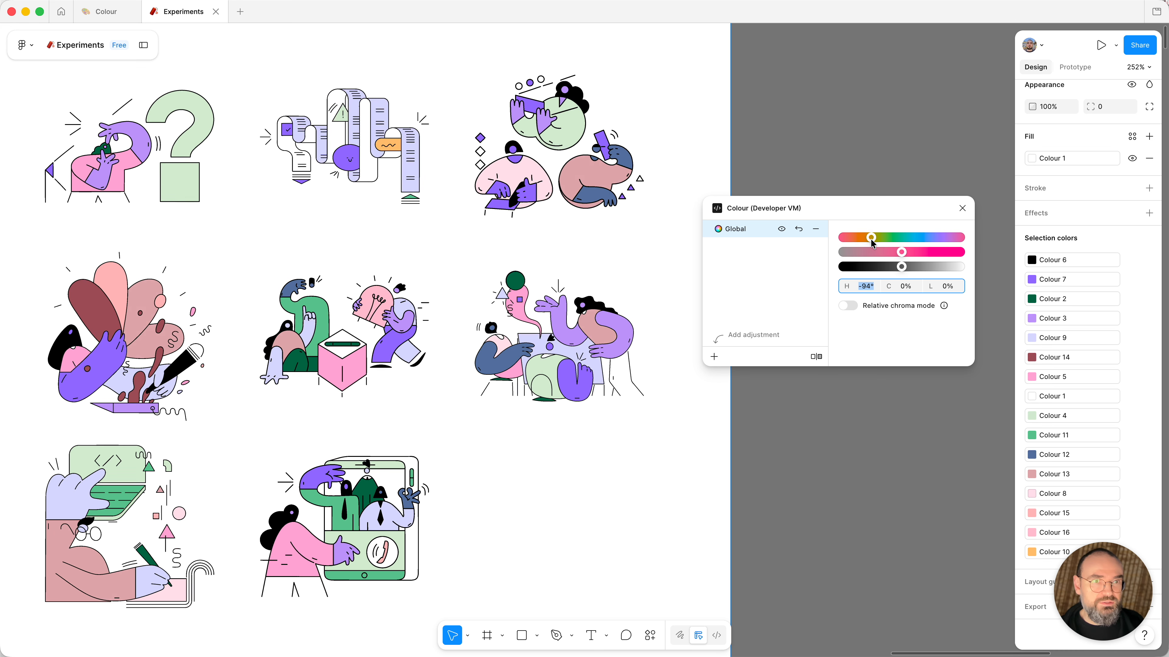
left_click(961, 208)
left_click(961, 209)
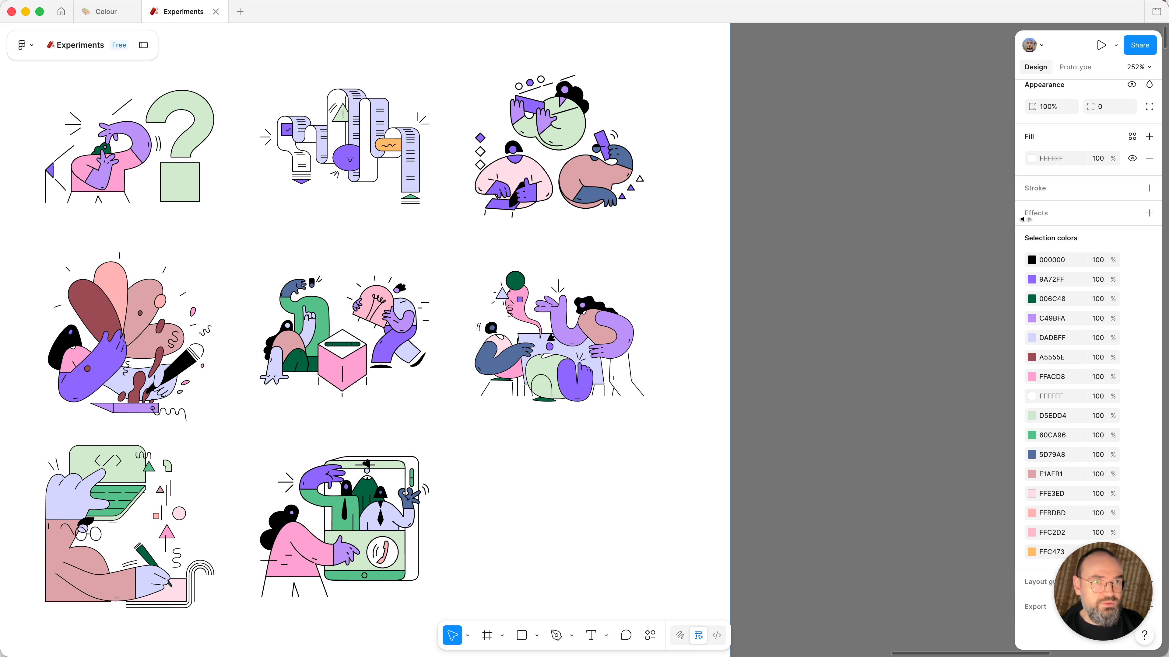
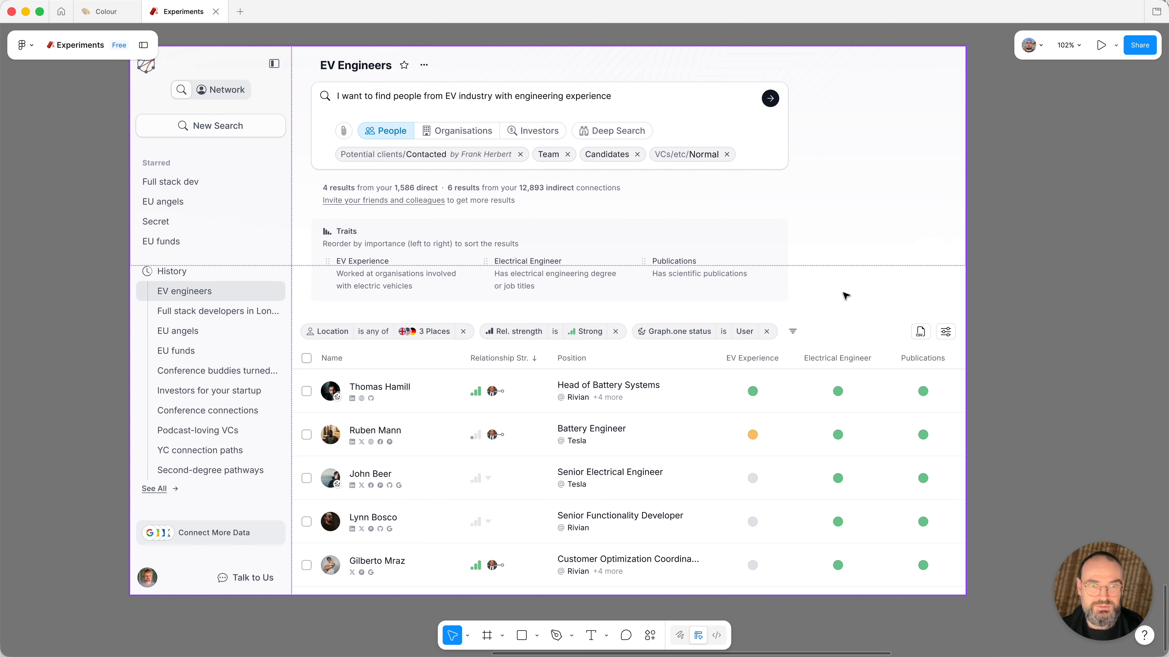
Step: Try to run the Colour plugin on the EV Engineers screen, cancelling the binding and unbinding and skipping the cleanup
left_click(847, 297)
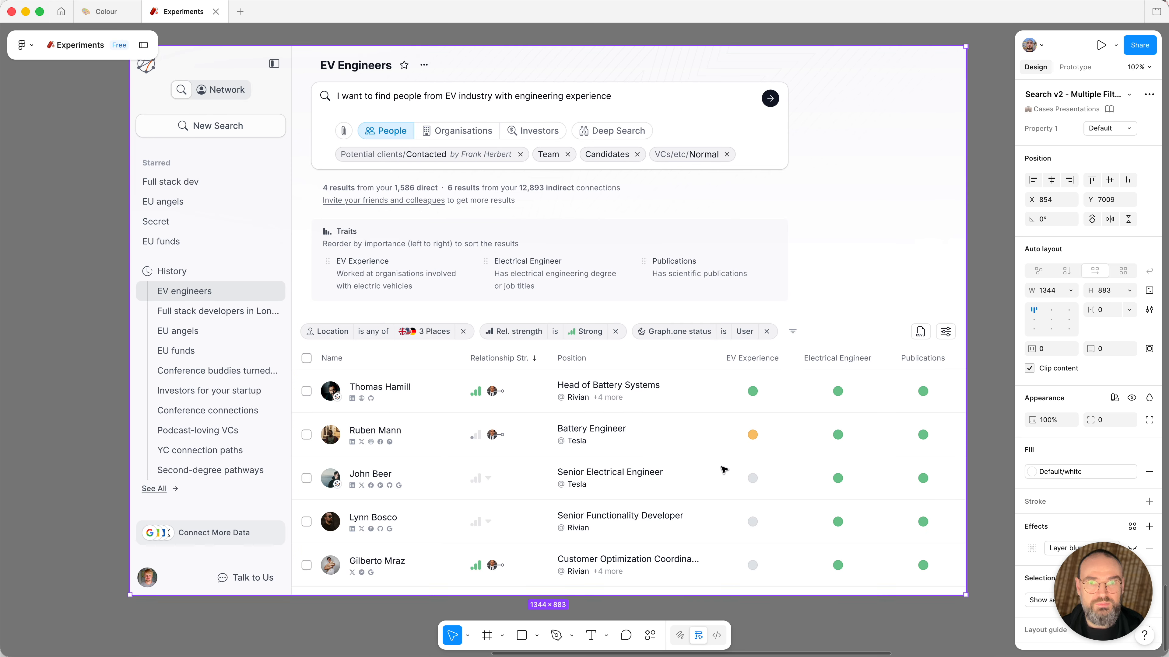
key("super+slash")
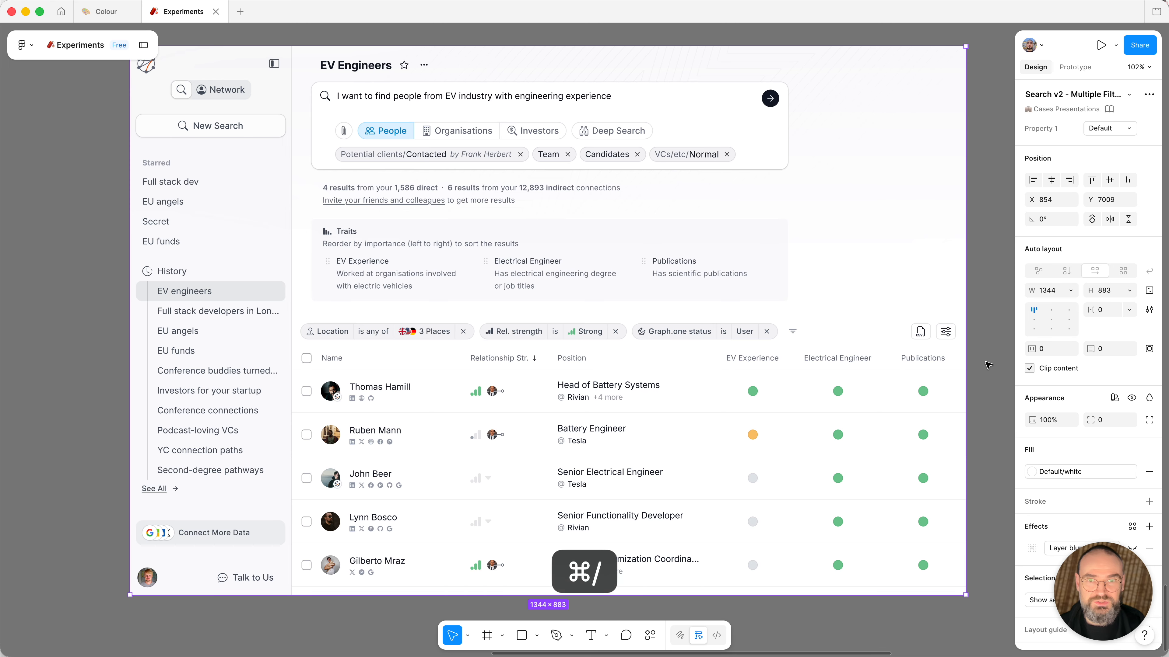
key("Return")
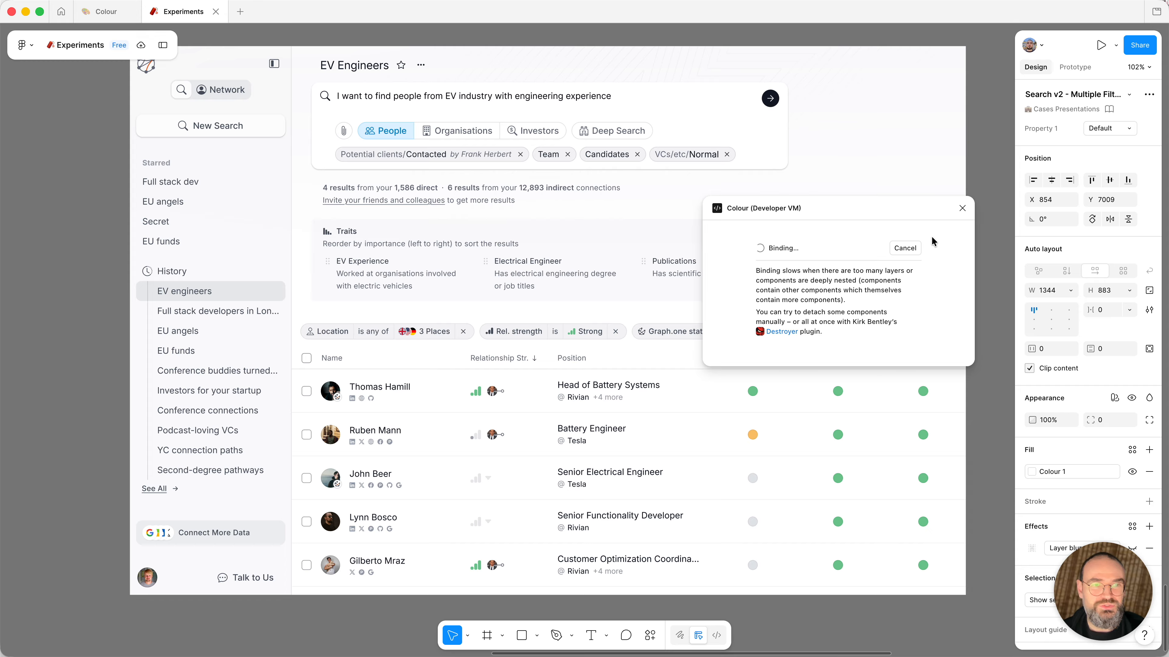
left_click(905, 247)
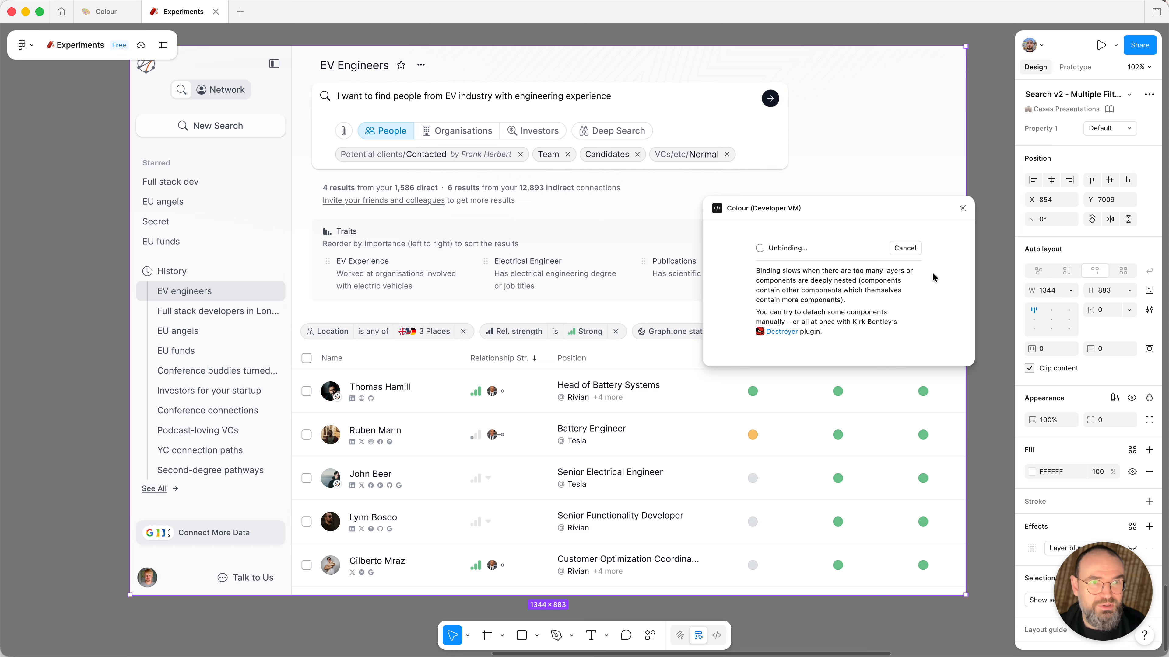
left_click(907, 247)
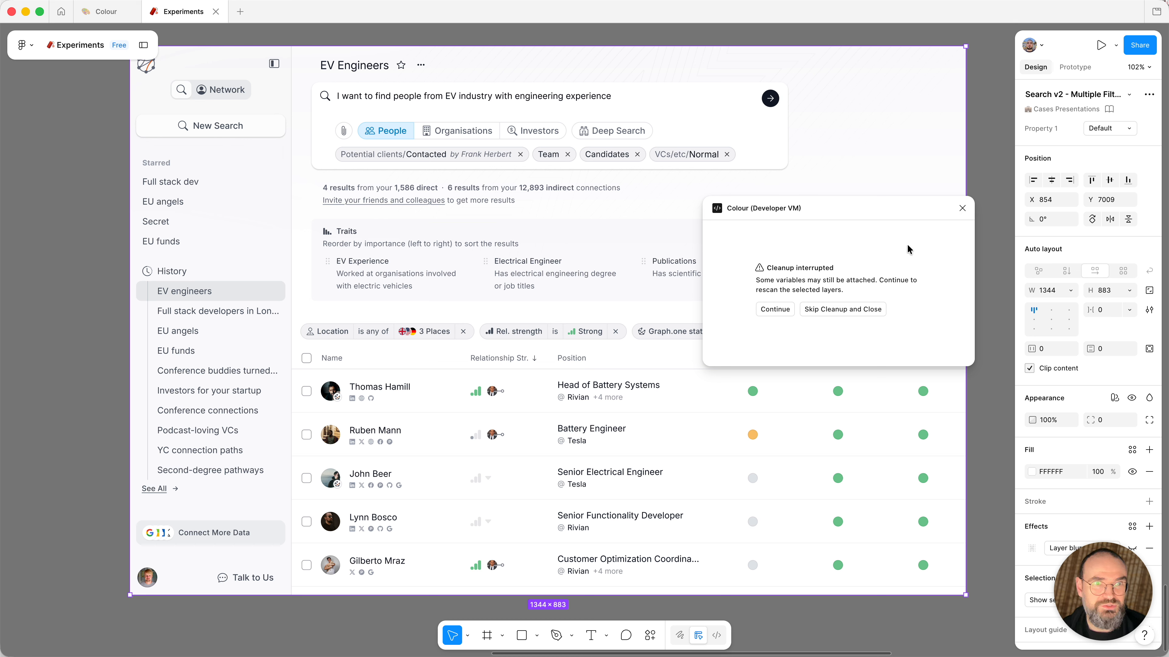
left_click(842, 315)
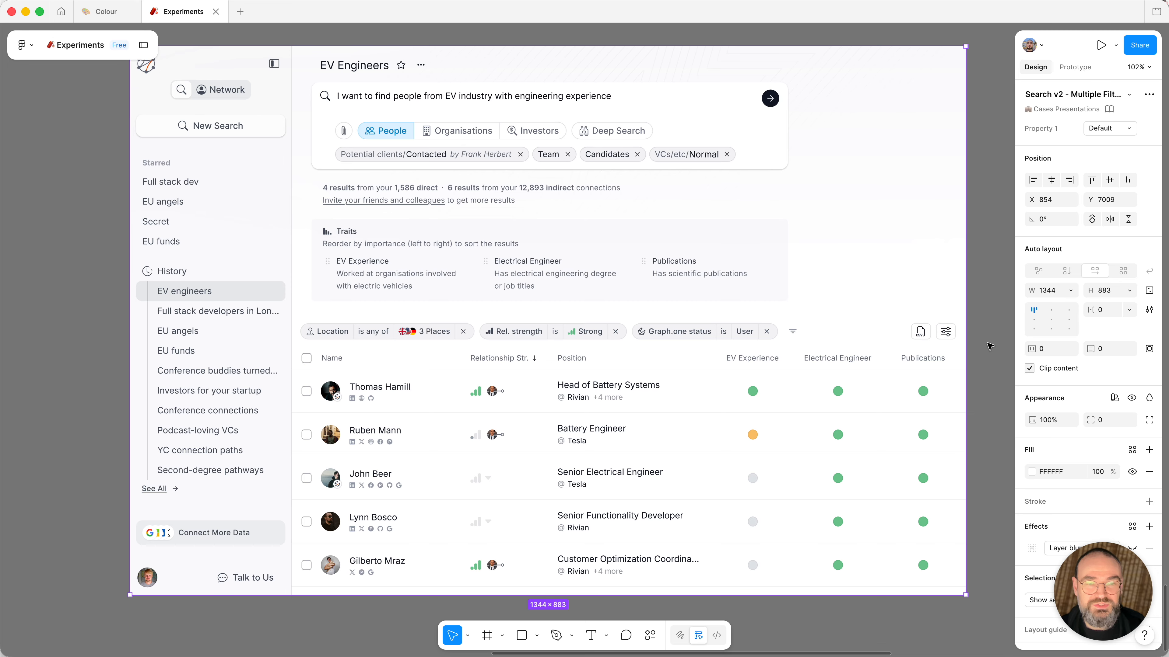
Step: Expand the EV Engineers screen's selection colours to examine which colour variables are still attached
scroll(1045, 476, "down", 3)
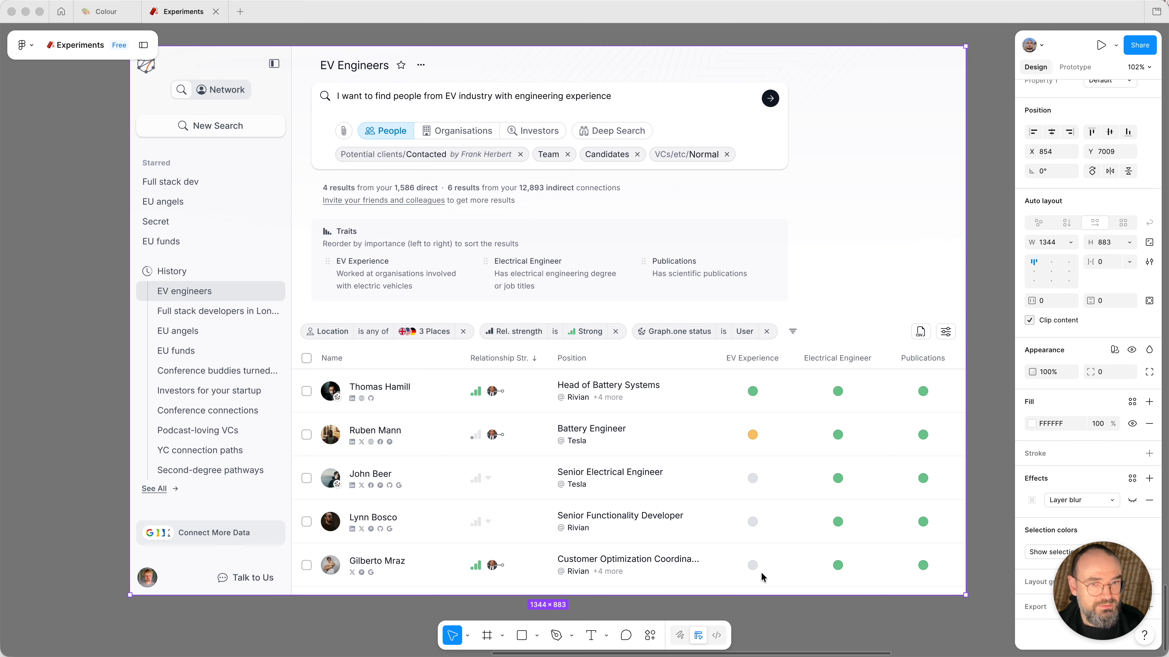
left_click(1065, 553)
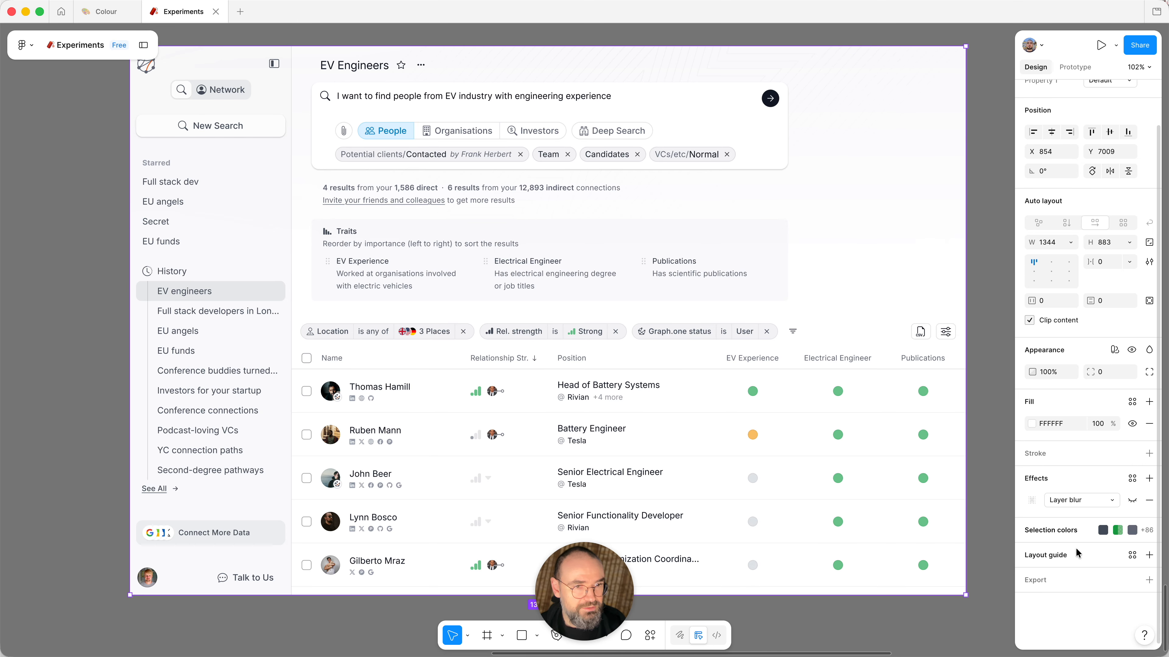
left_click(1097, 527)
scroll(1095, 507, "down", 5)
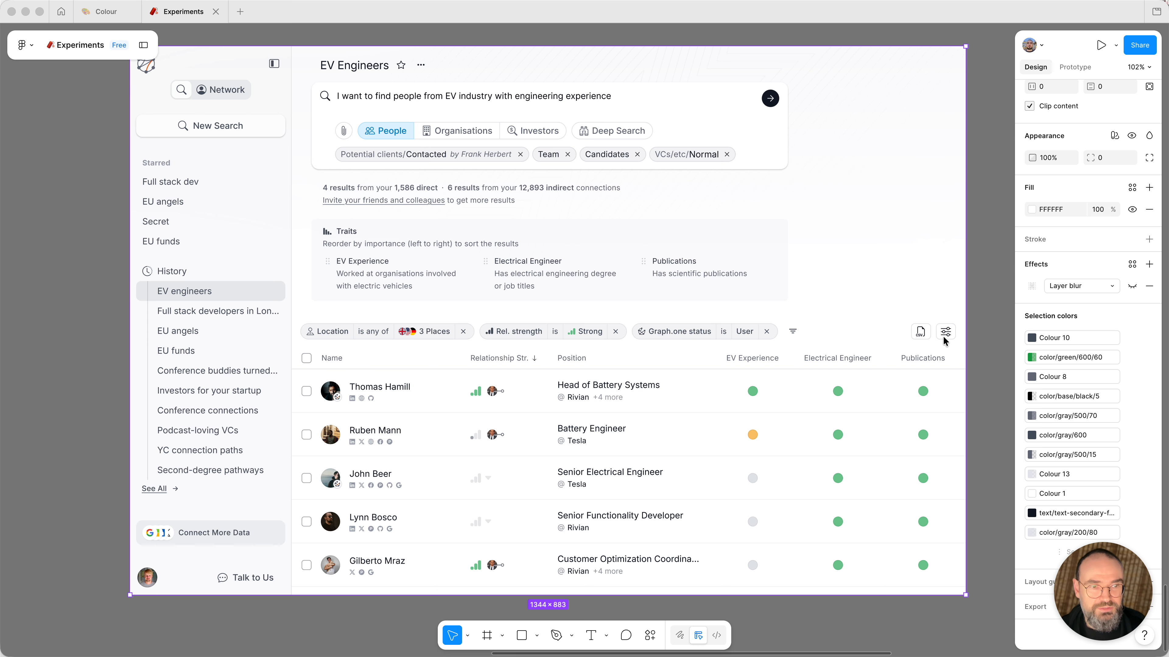
scroll(249, 47, "left", 3)
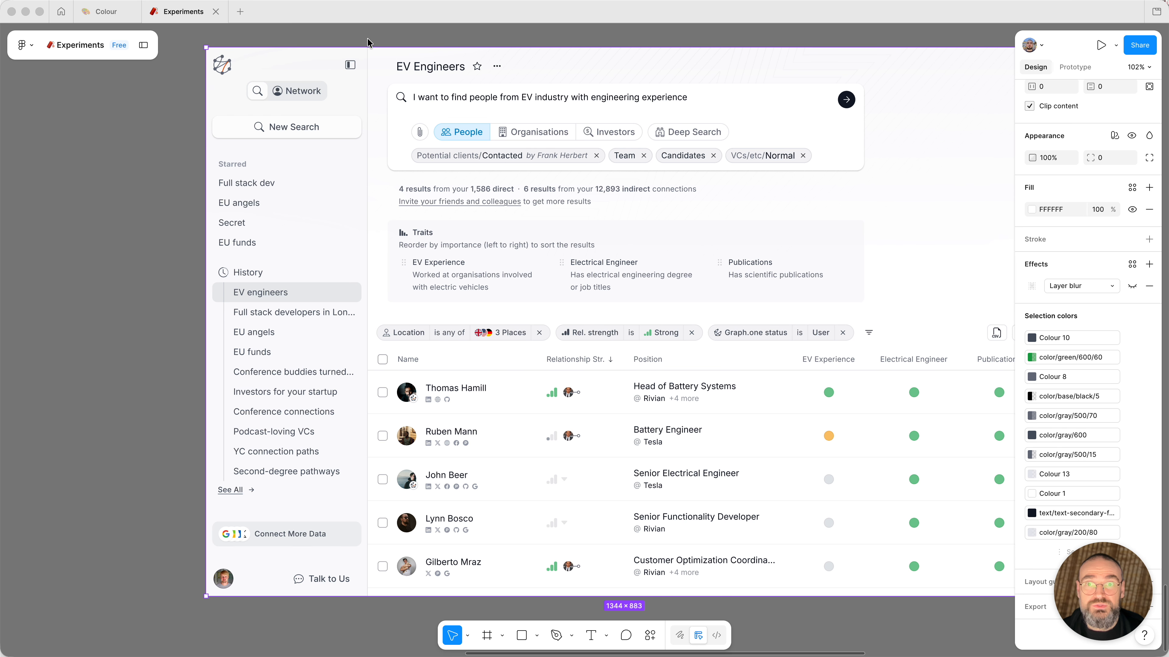
Step: Run the Destroyer plugin's Destroy Instances command on the EV Engineers screen to detach its nested components
left_click(322, 37)
left_click(313, 58)
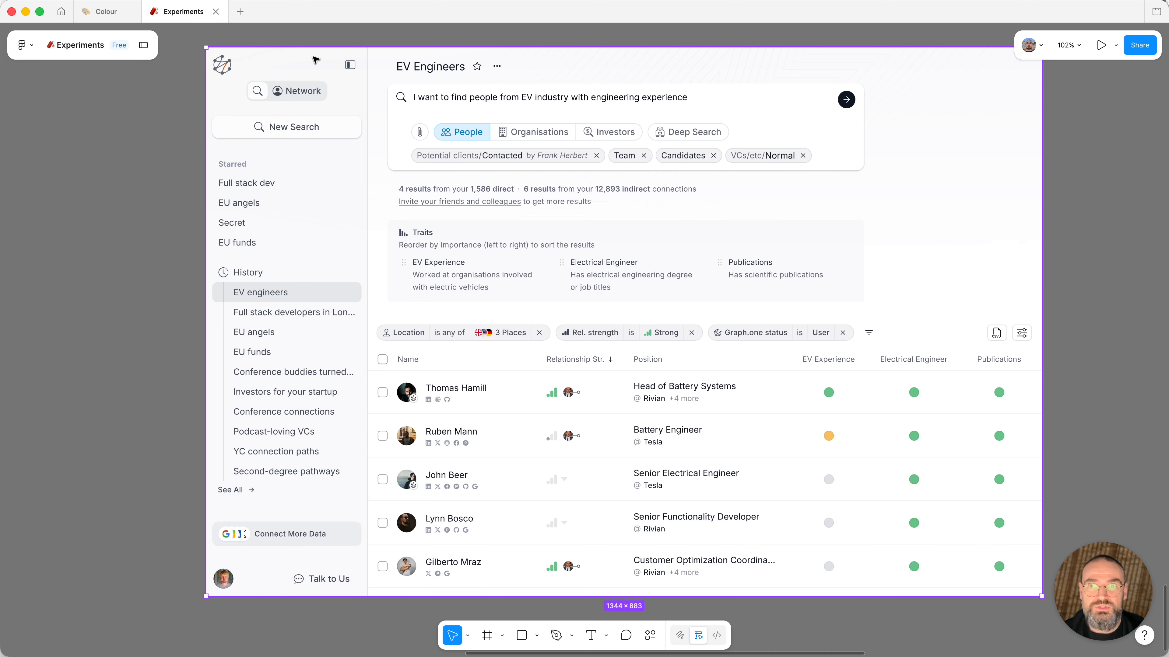
key("super+slash")
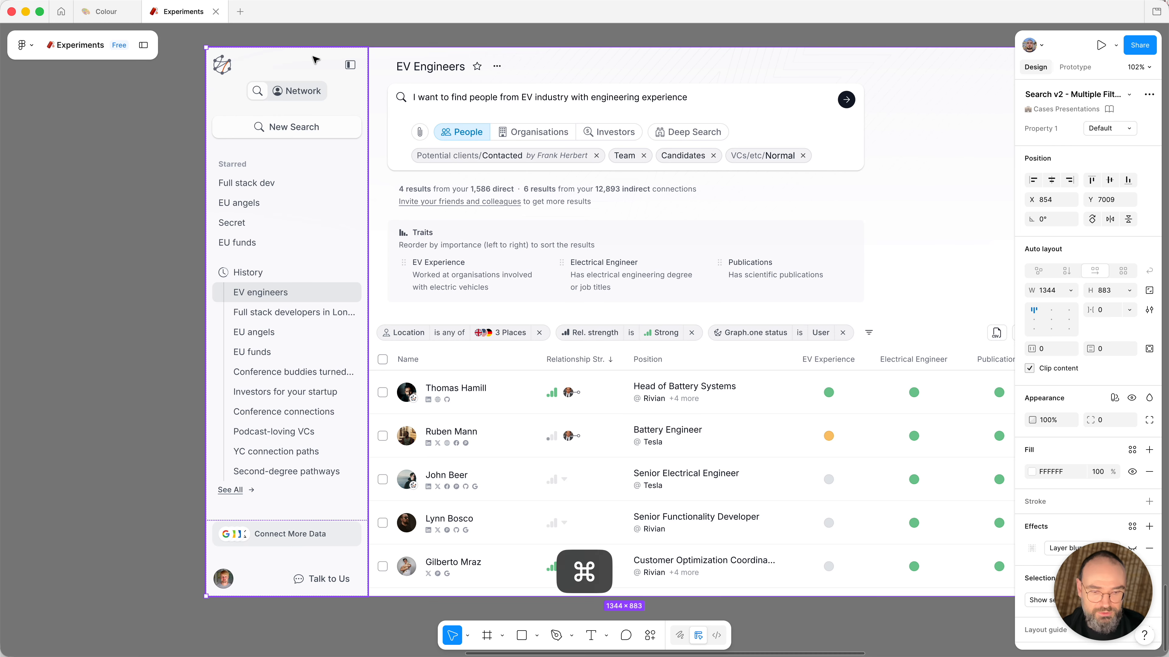
type("dest")
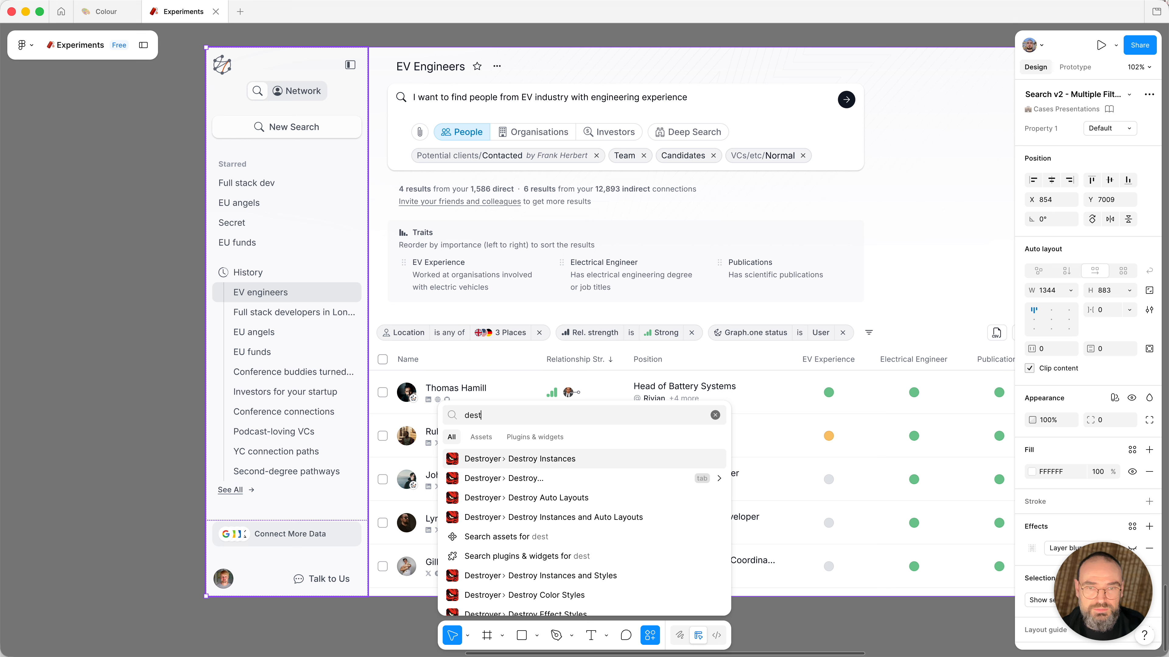
key("Return")
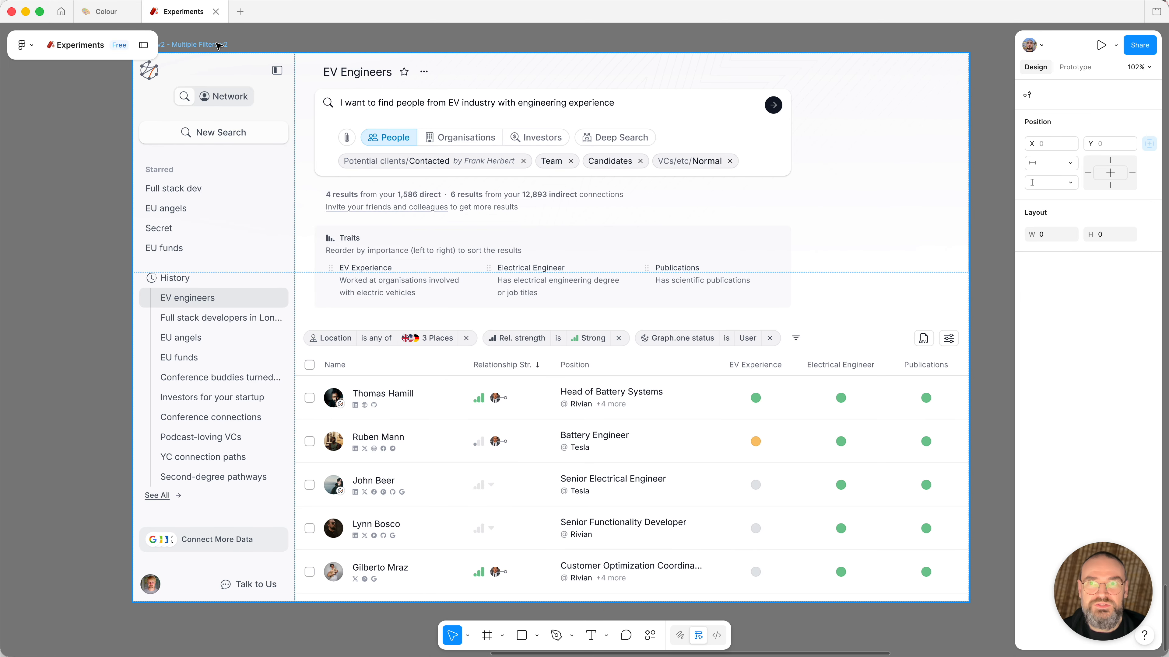
Step: Run the Colour plugin on the detached EV Engineers frame, set the Global hue to 77° and chroma to 37%, and close the plugin
key("super+slash")
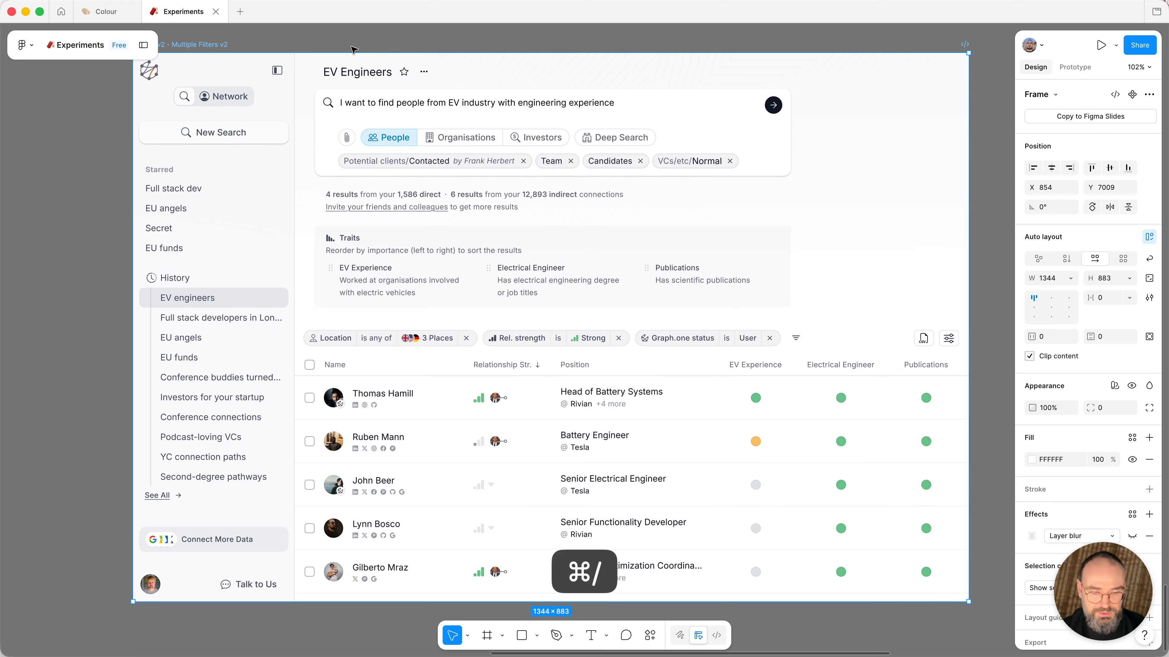
key("Return")
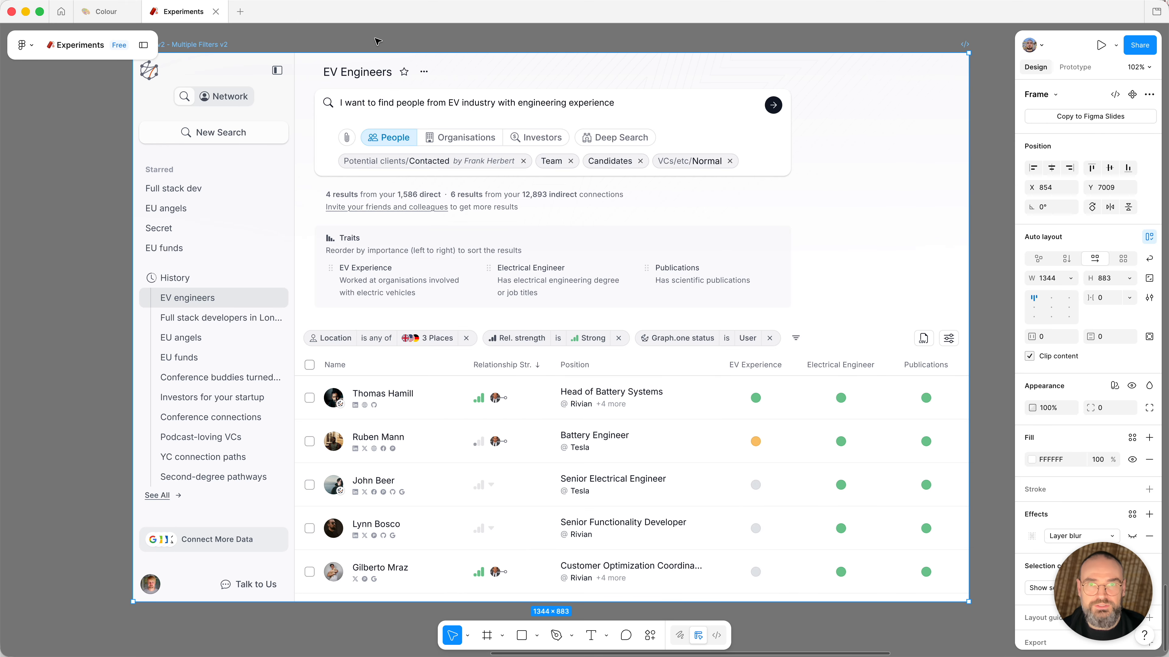
key("super+slash")
key("Down")
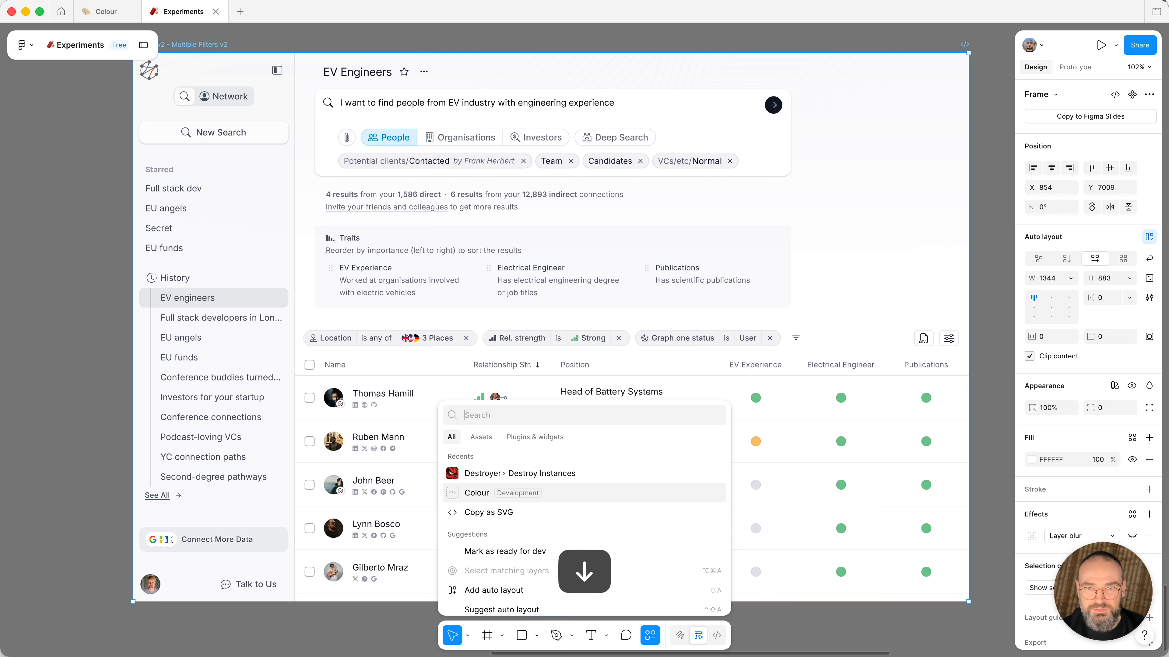
key("Return")
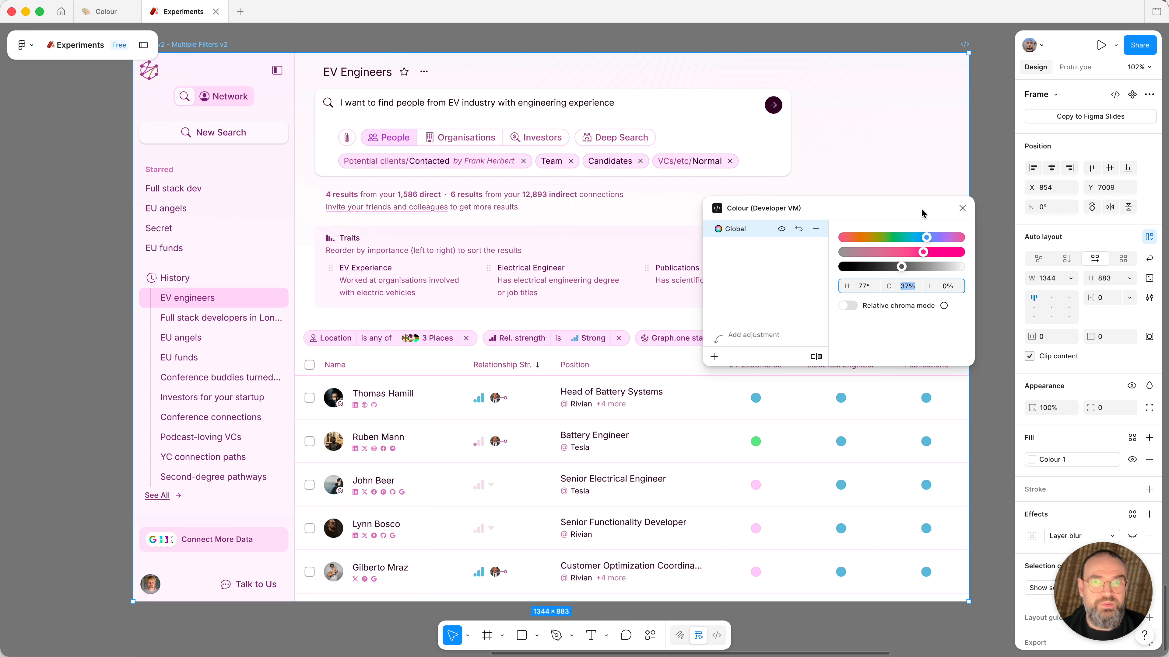
left_click(863, 209)
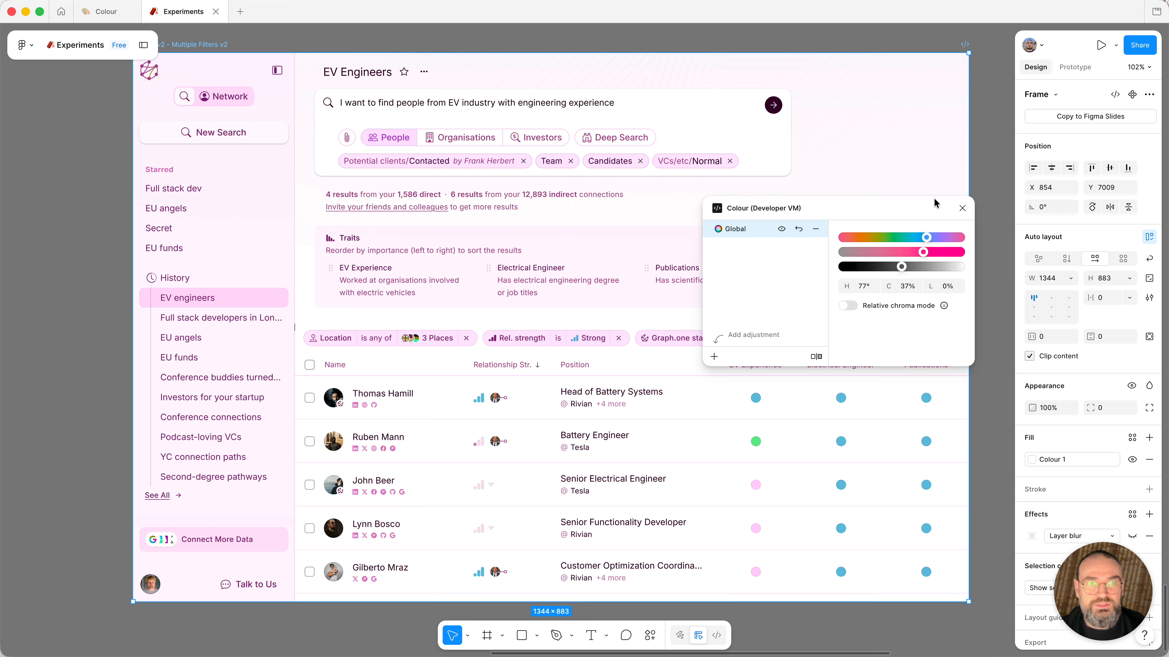
left_click(961, 209)
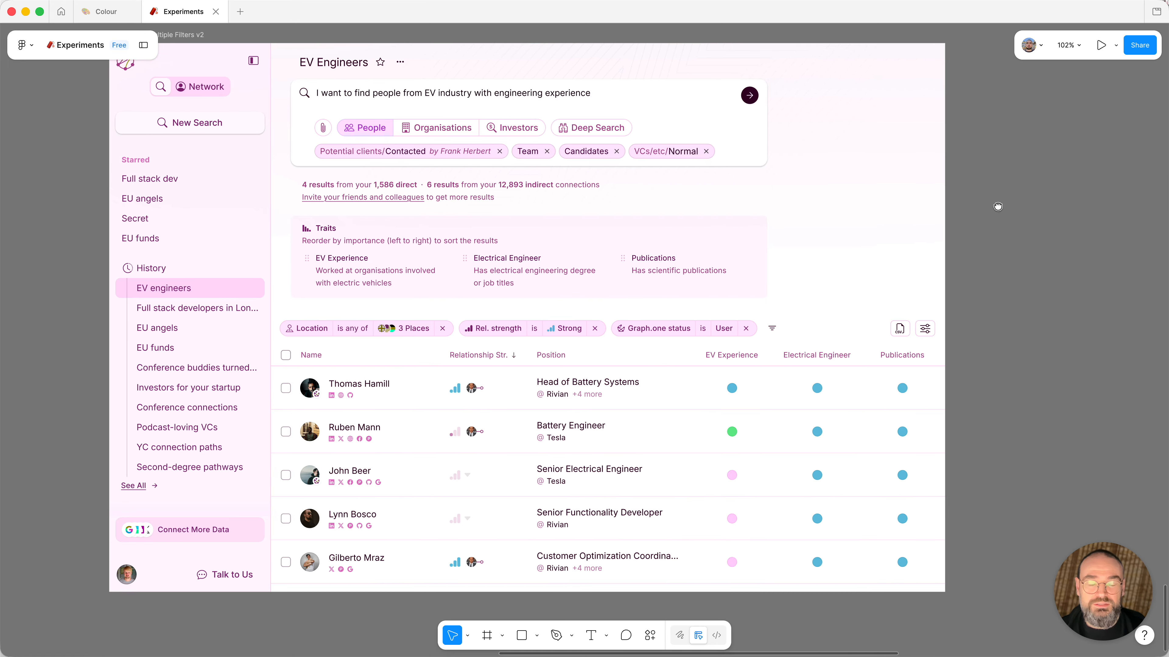
left_click_drag(997, 206, 1044, 203)
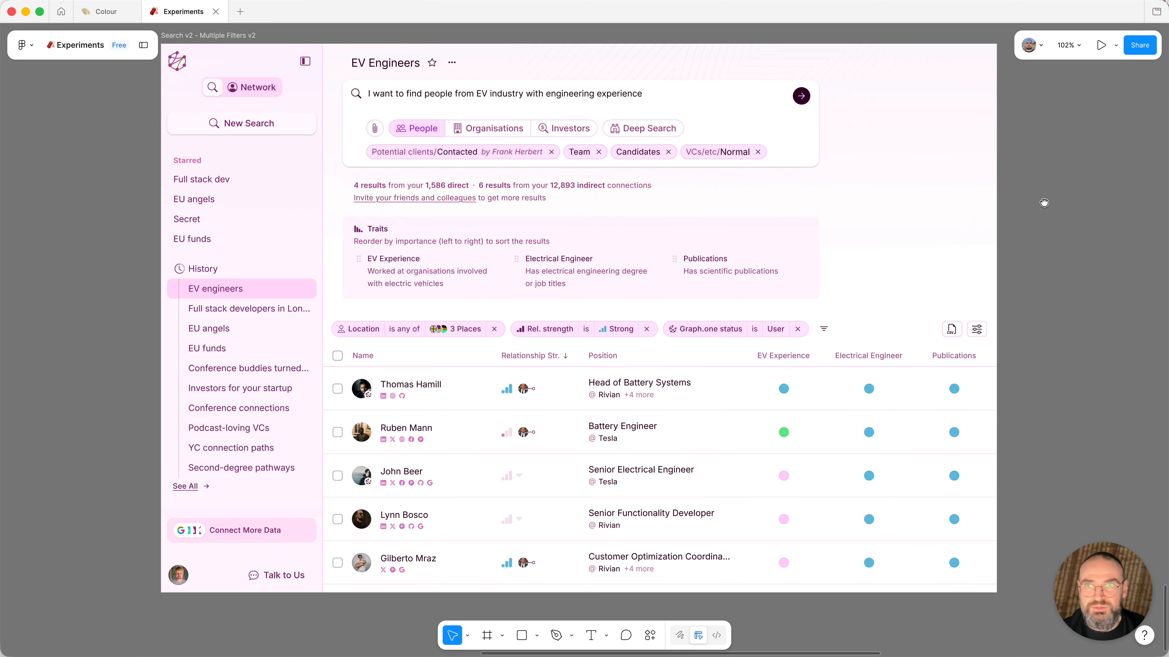